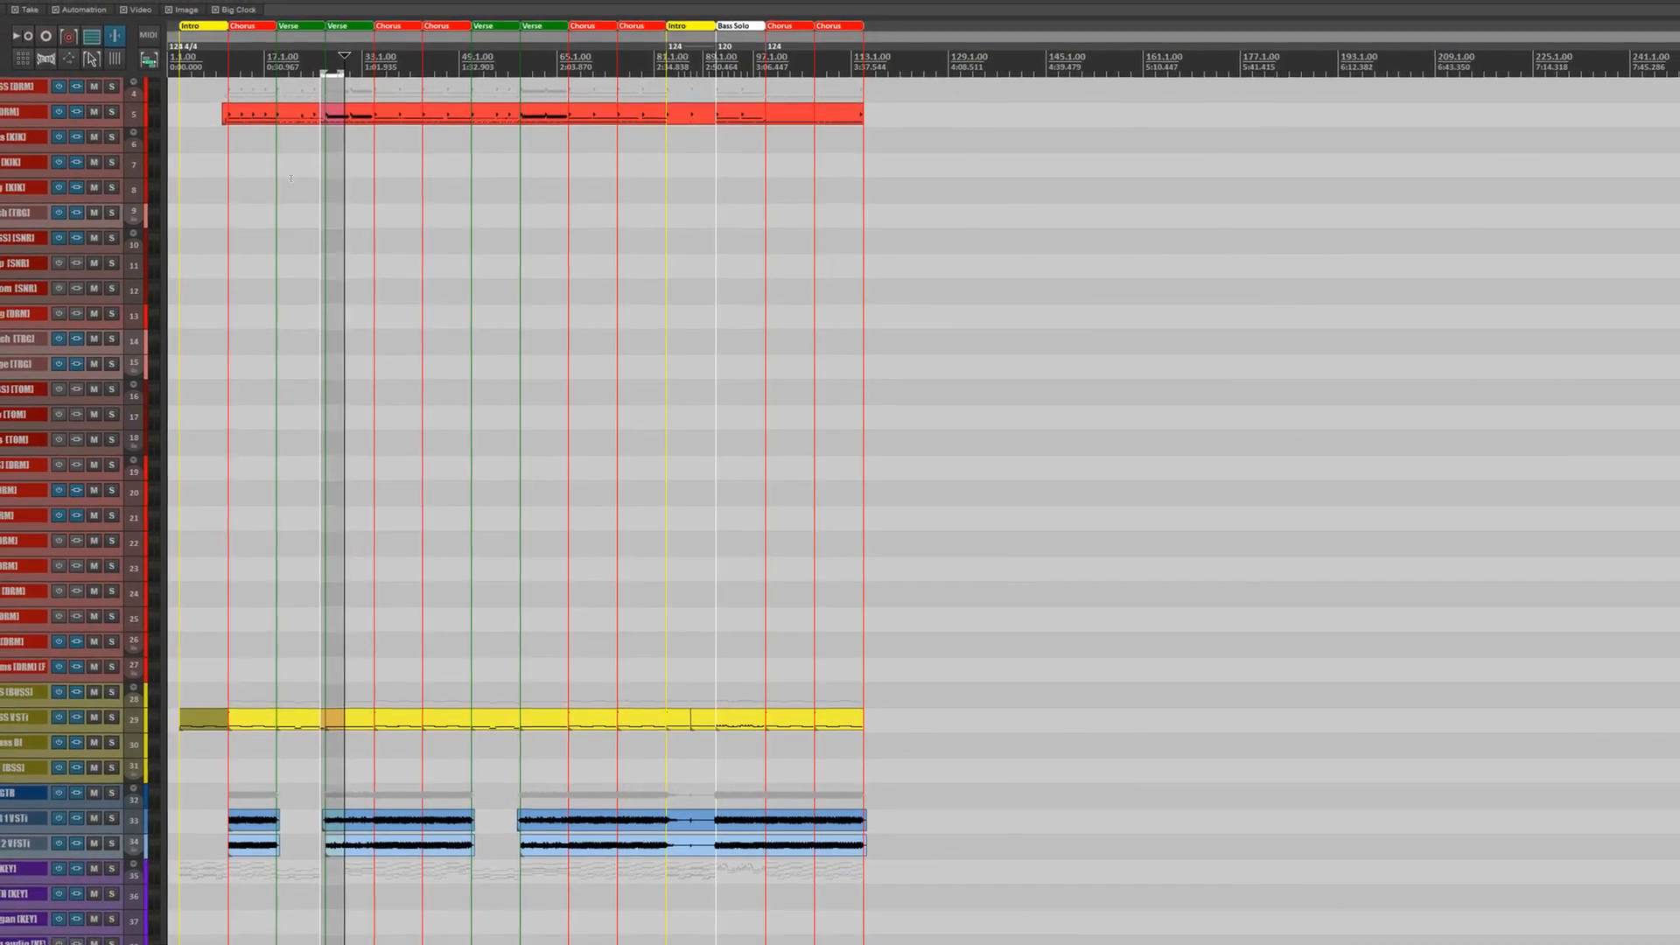
- Look through the project's arrangement, from the drum tracks down to the bass, guitar, keys, vocal and effects tracks
scroll(295, 169, down, 7)
scroll(295, 169, down, 4)
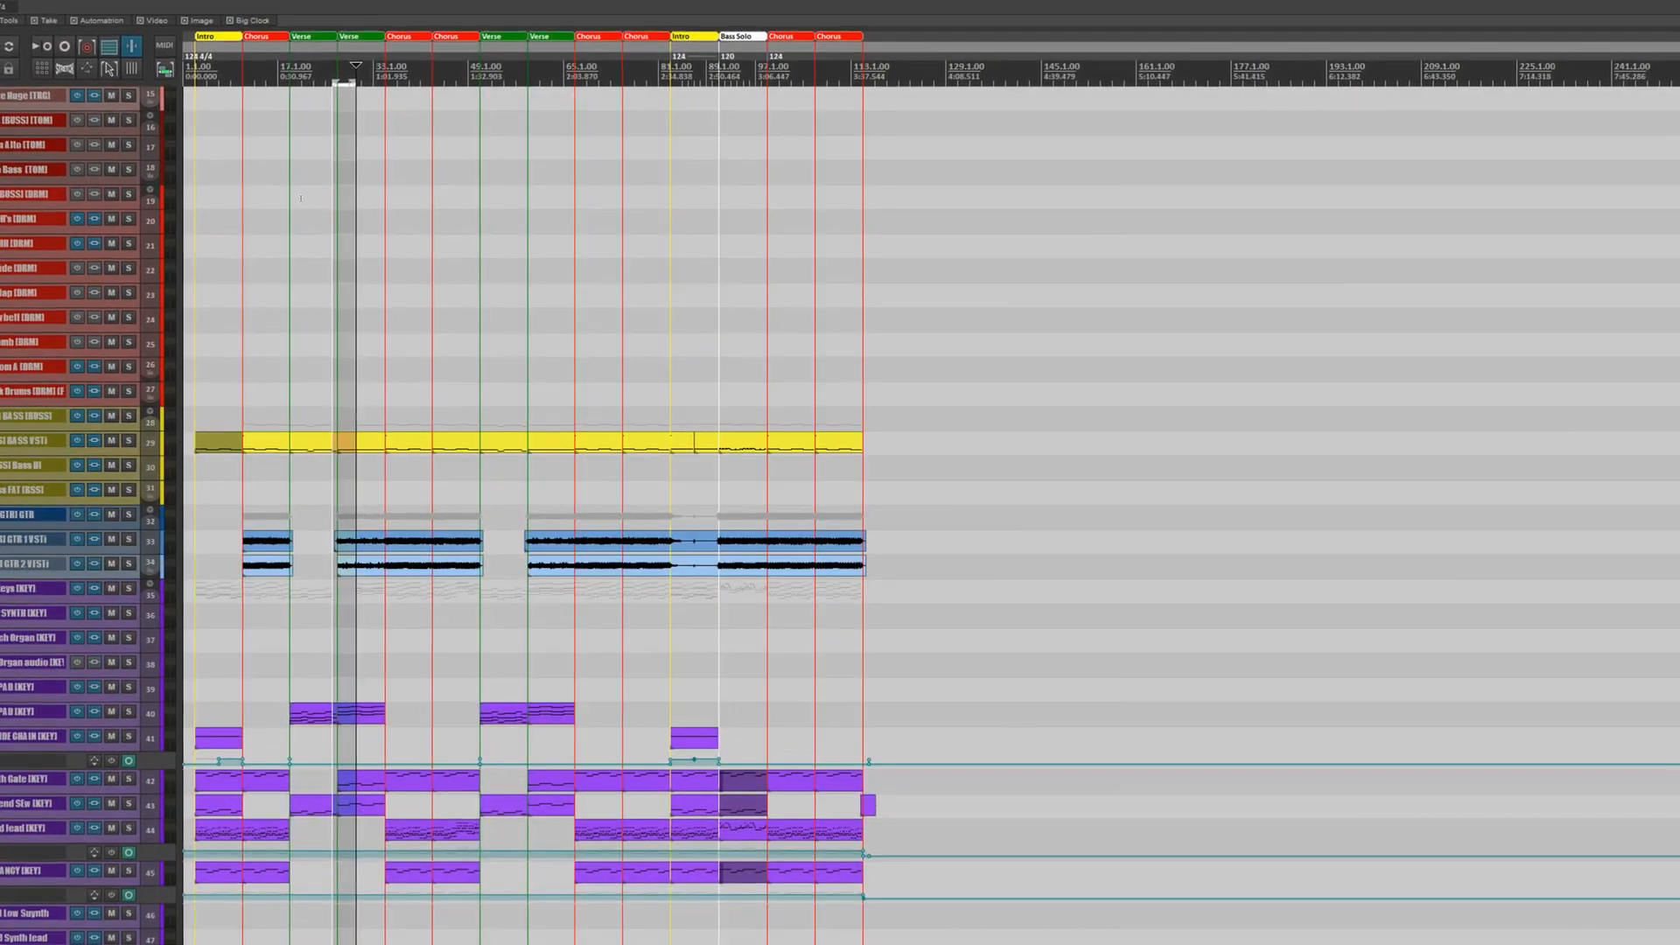
scroll(300, 199, down, 3)
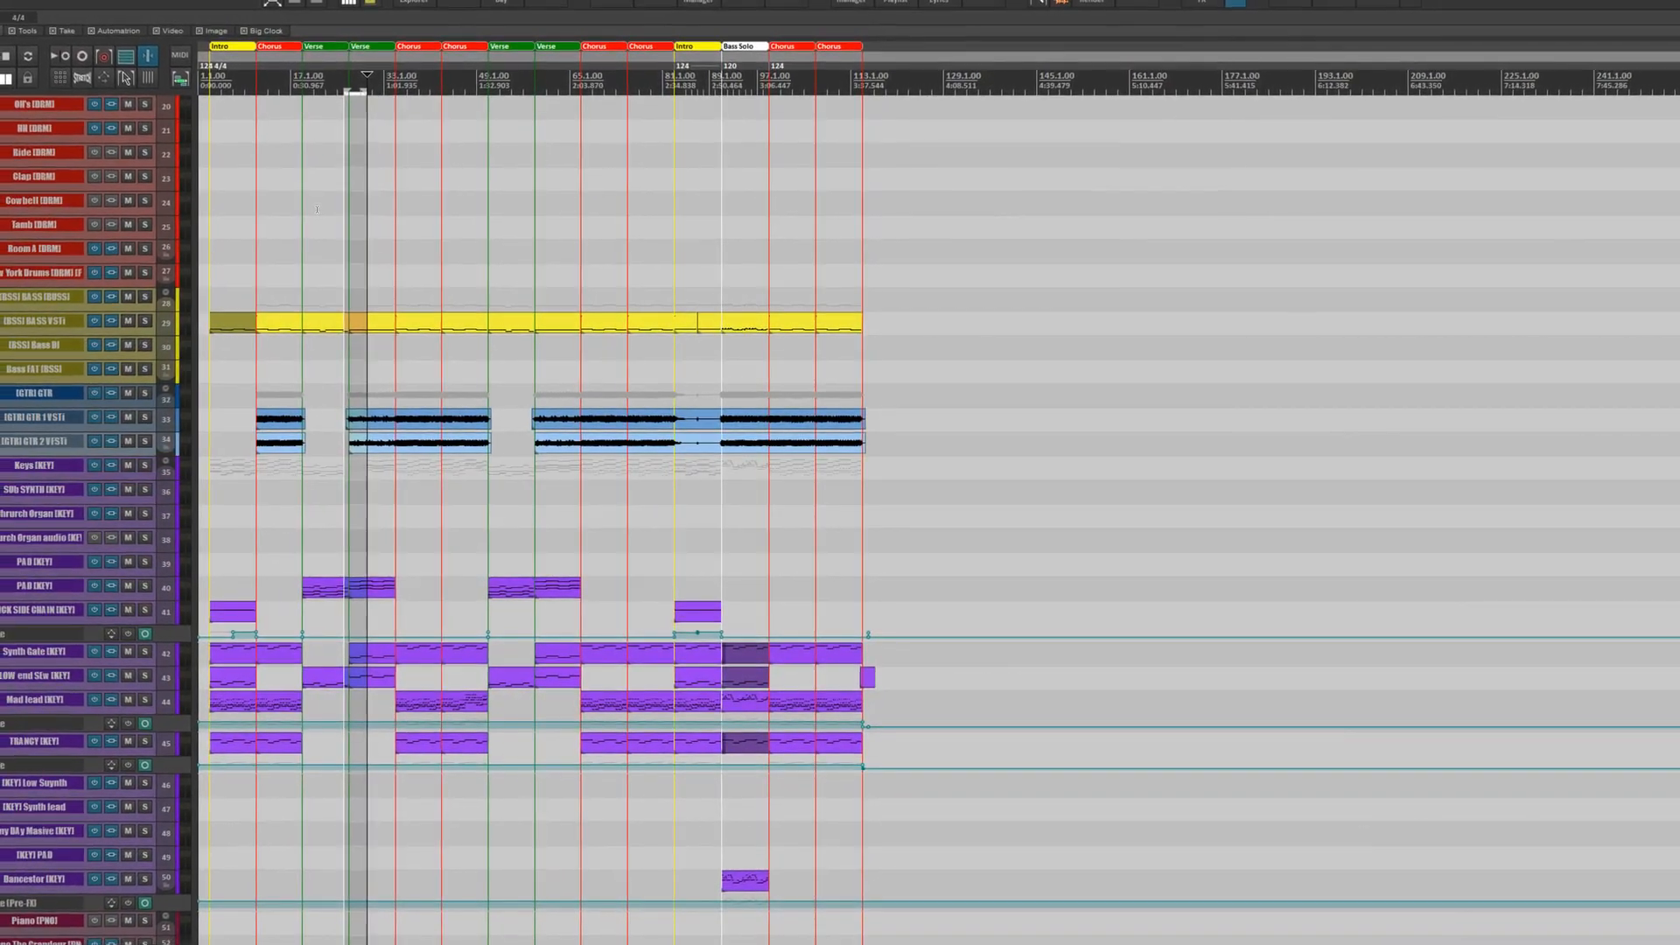
scroll(316, 209, down, 6)
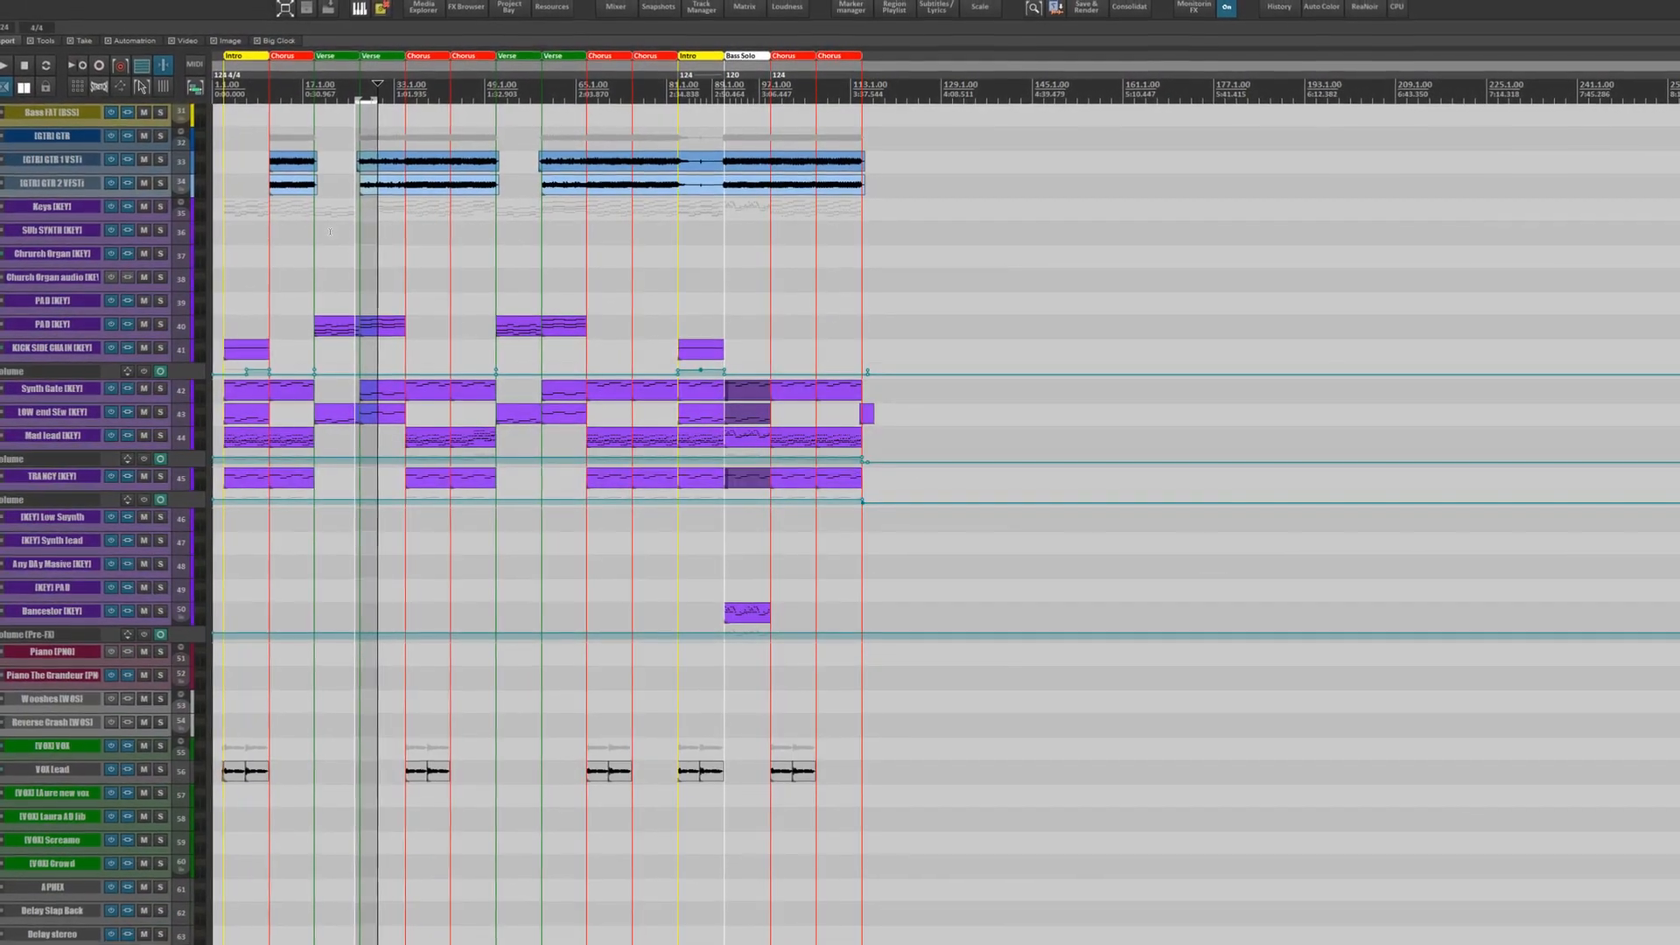
scroll(329, 231, up, 6)
scroll(546, 227, up, 3)
scroll(546, 226, up, 2)
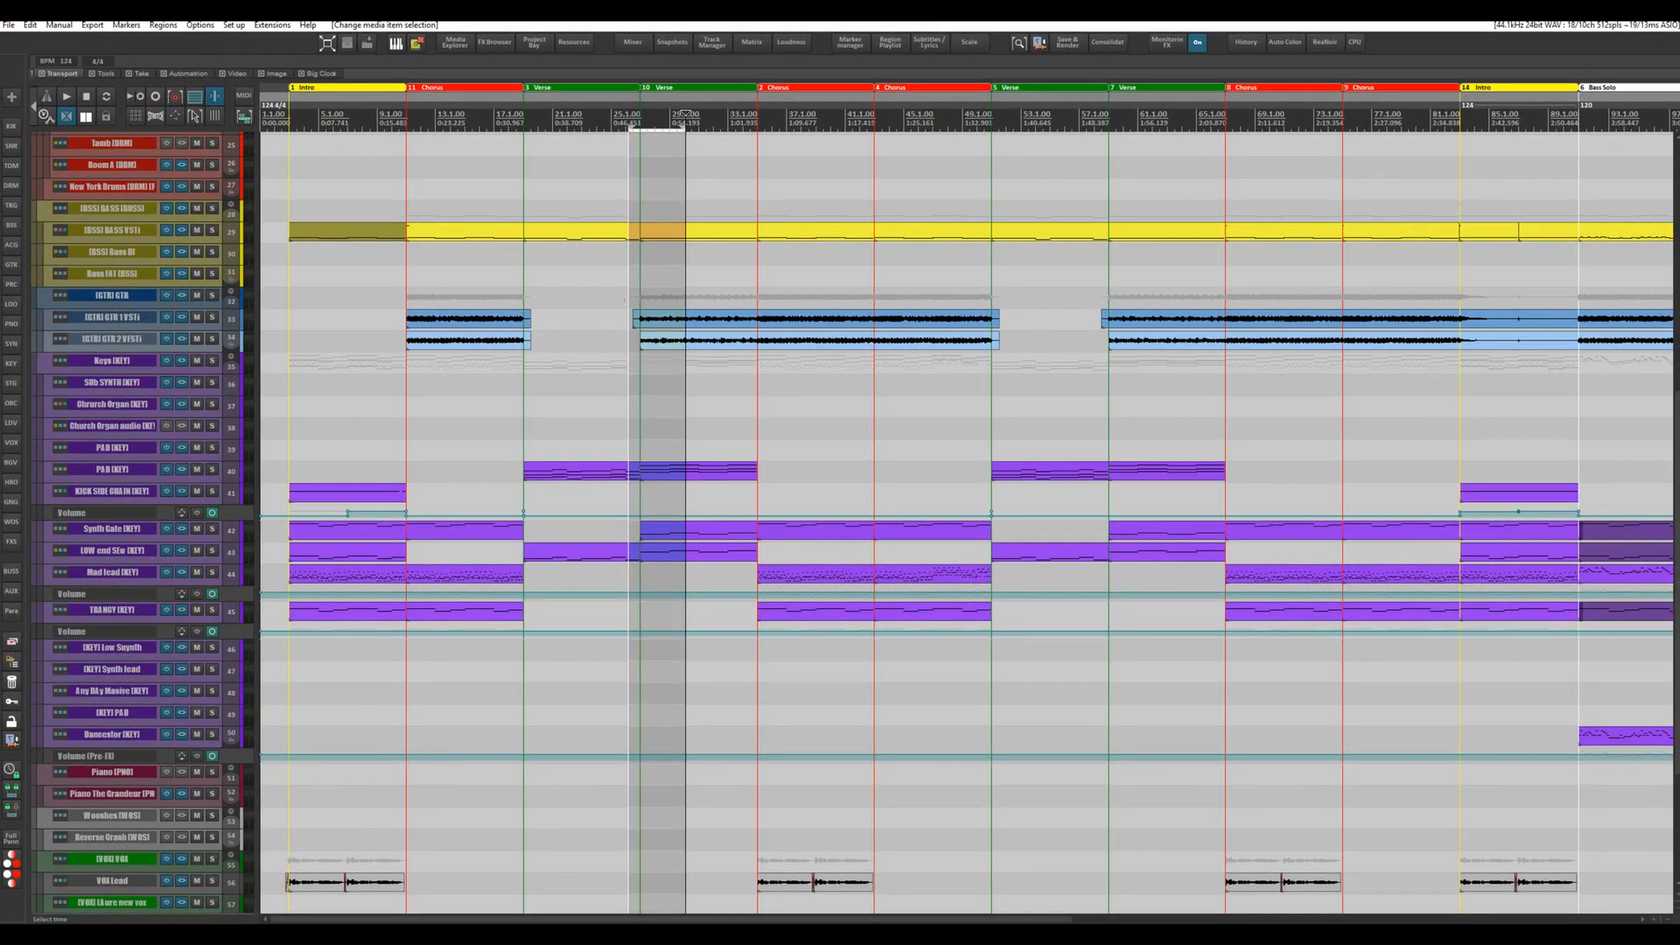
scroll(625, 297, up, 3)
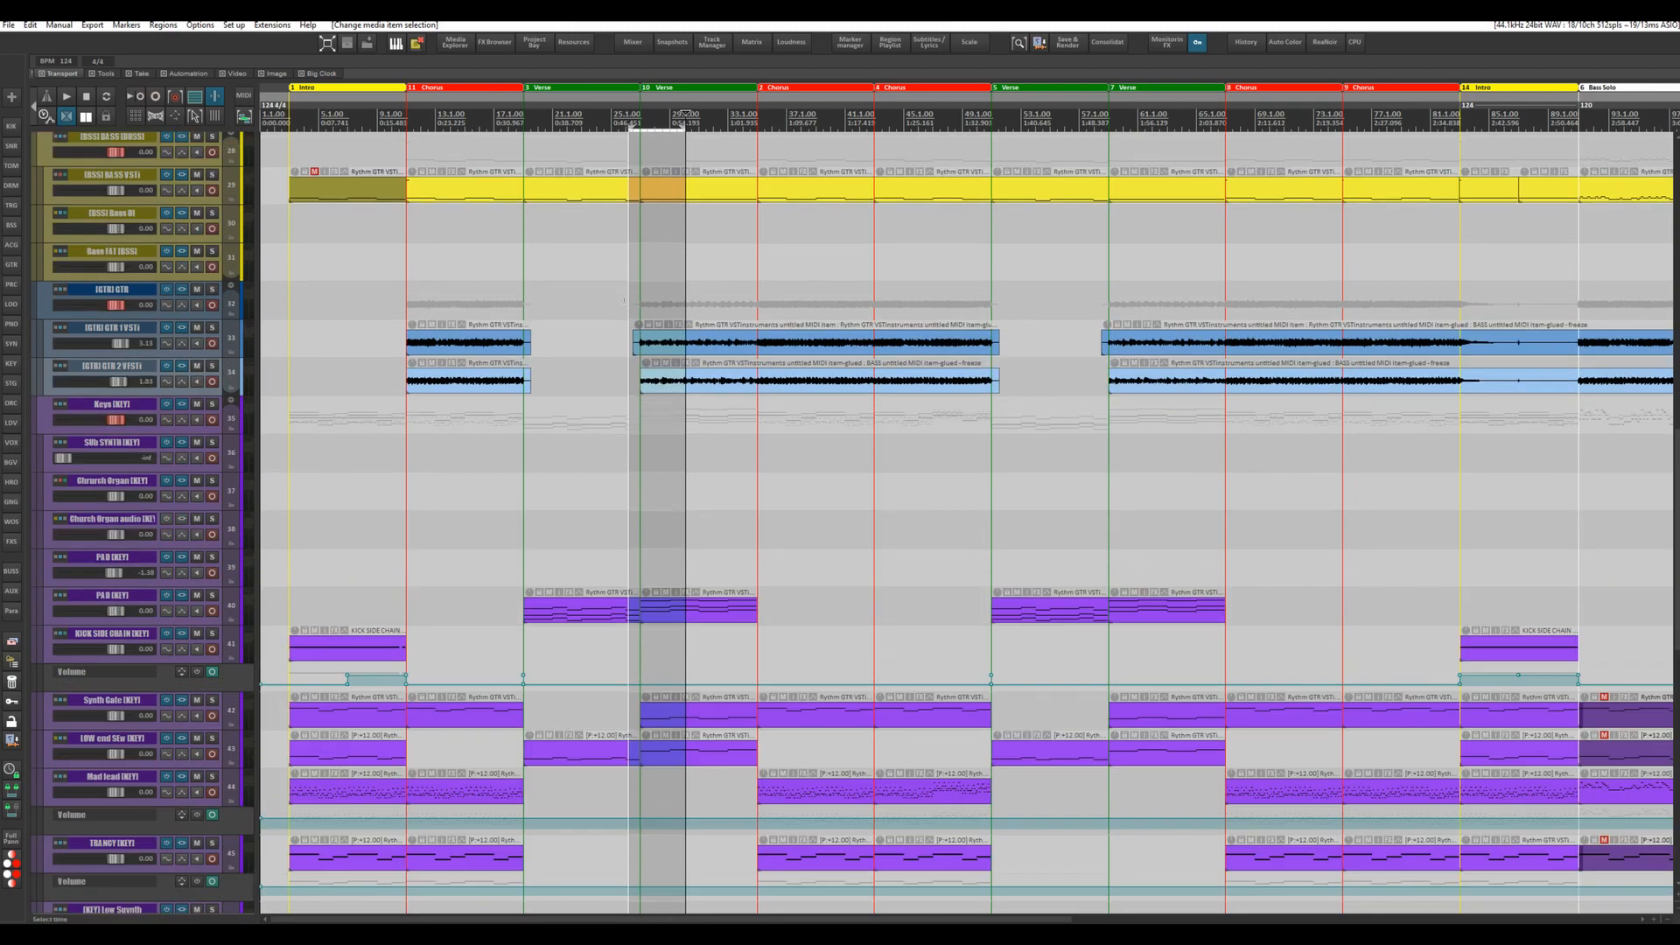
scroll(626, 298, down, 3)
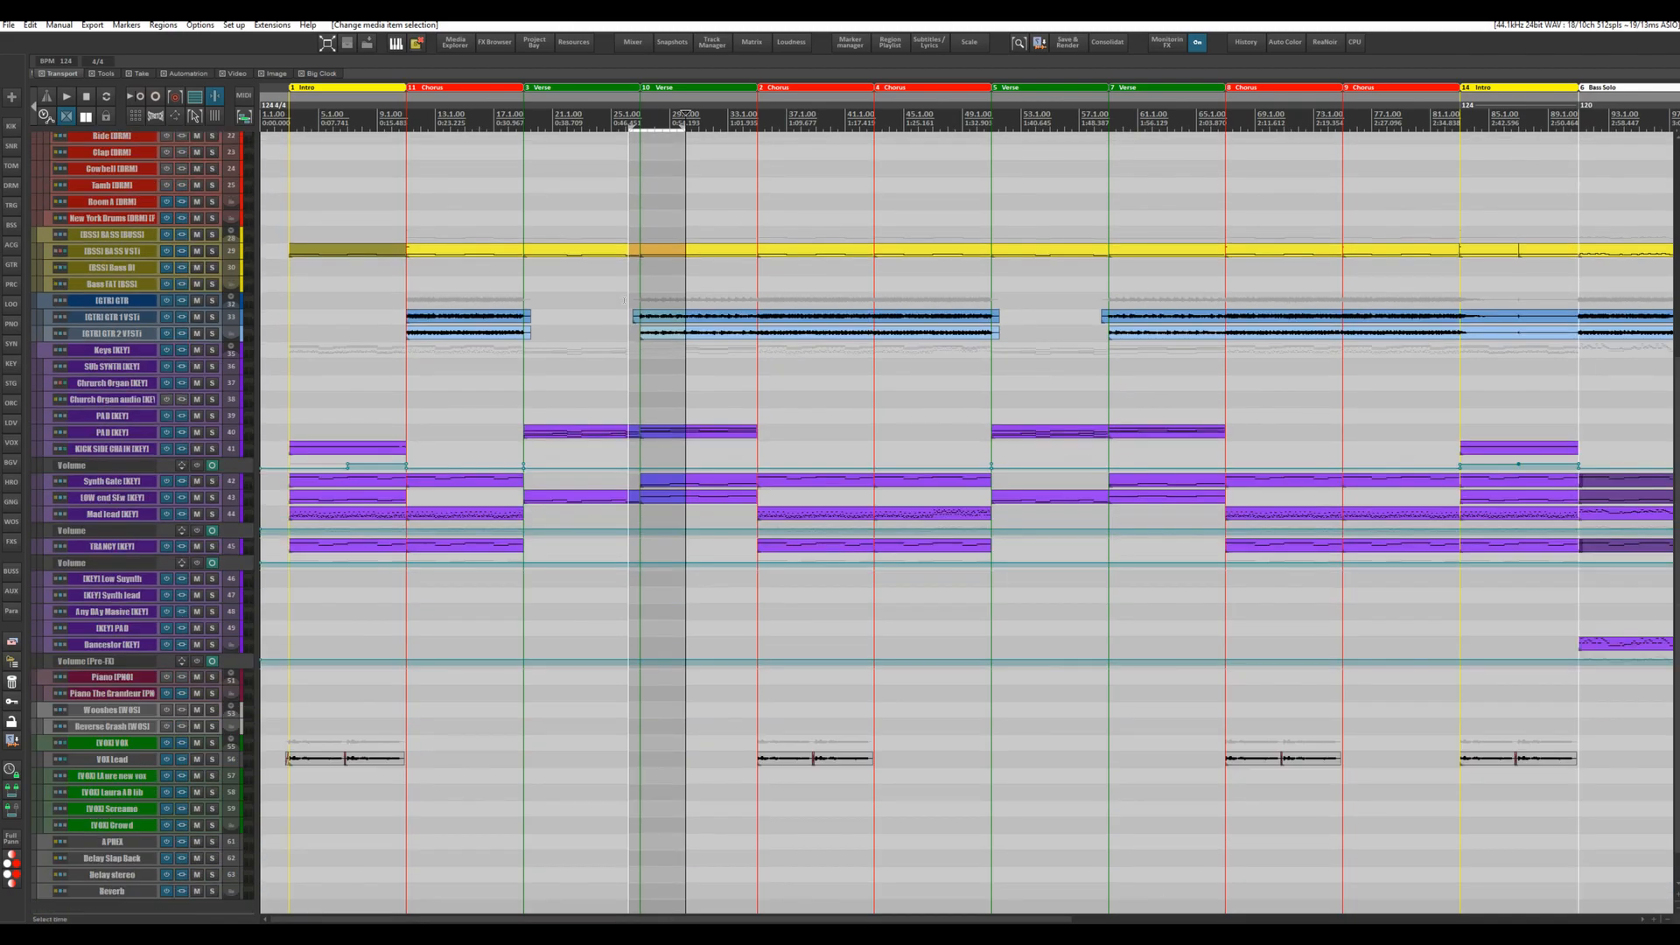
scroll(624, 300, down, 1)
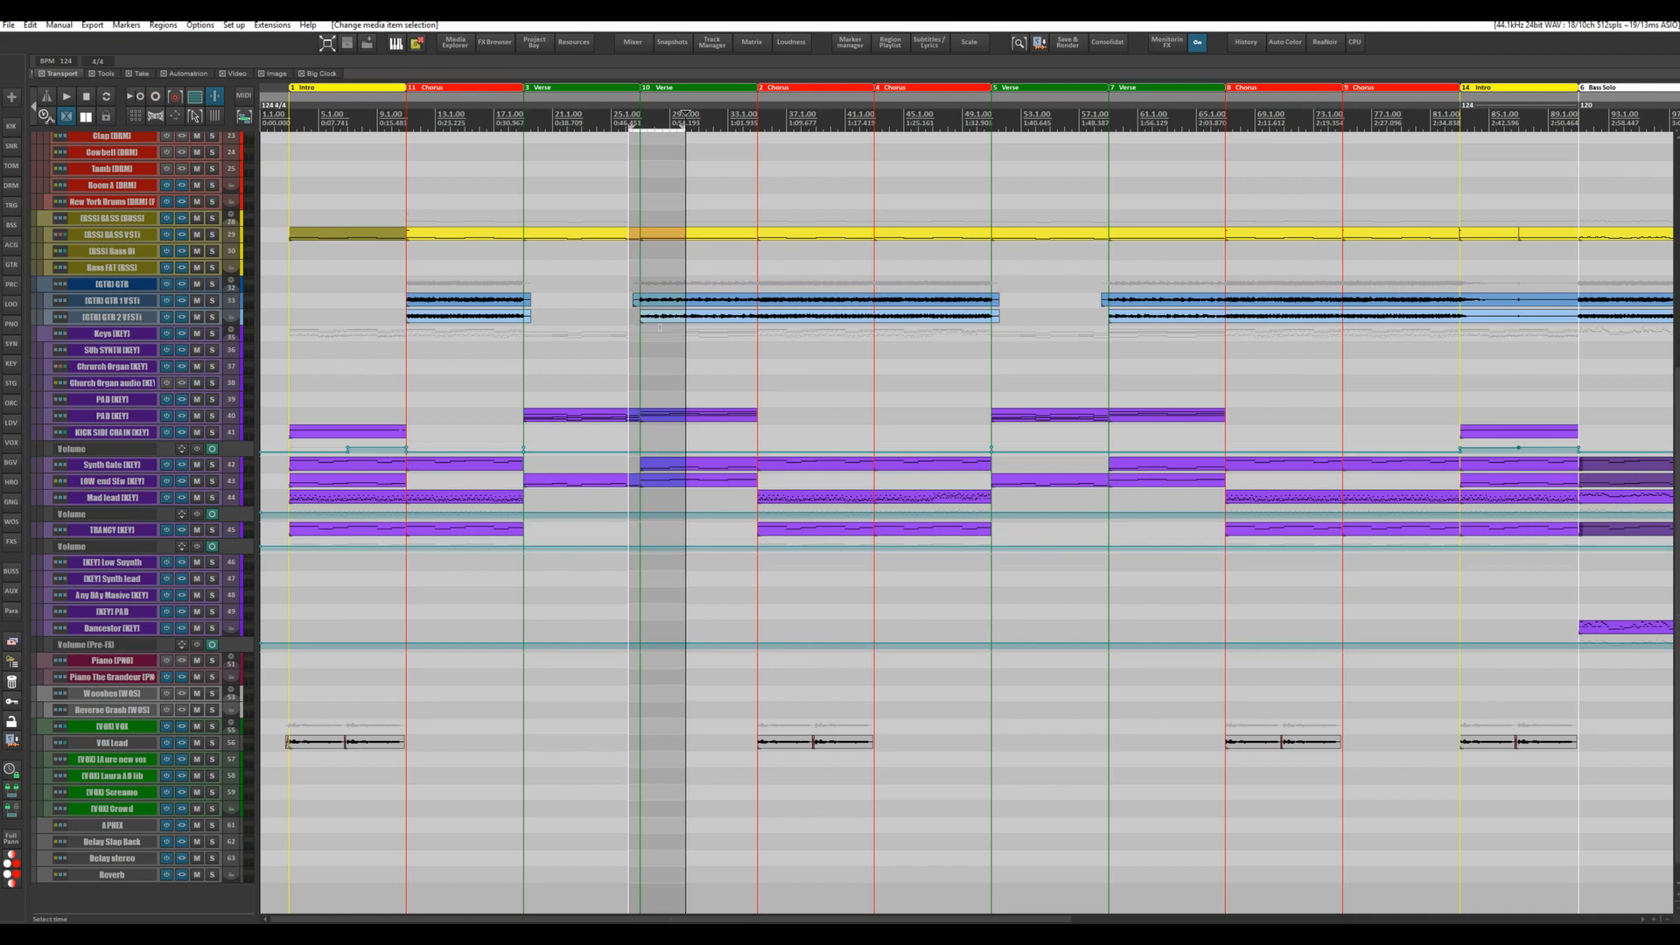
scroll(685, 115, down, 3)
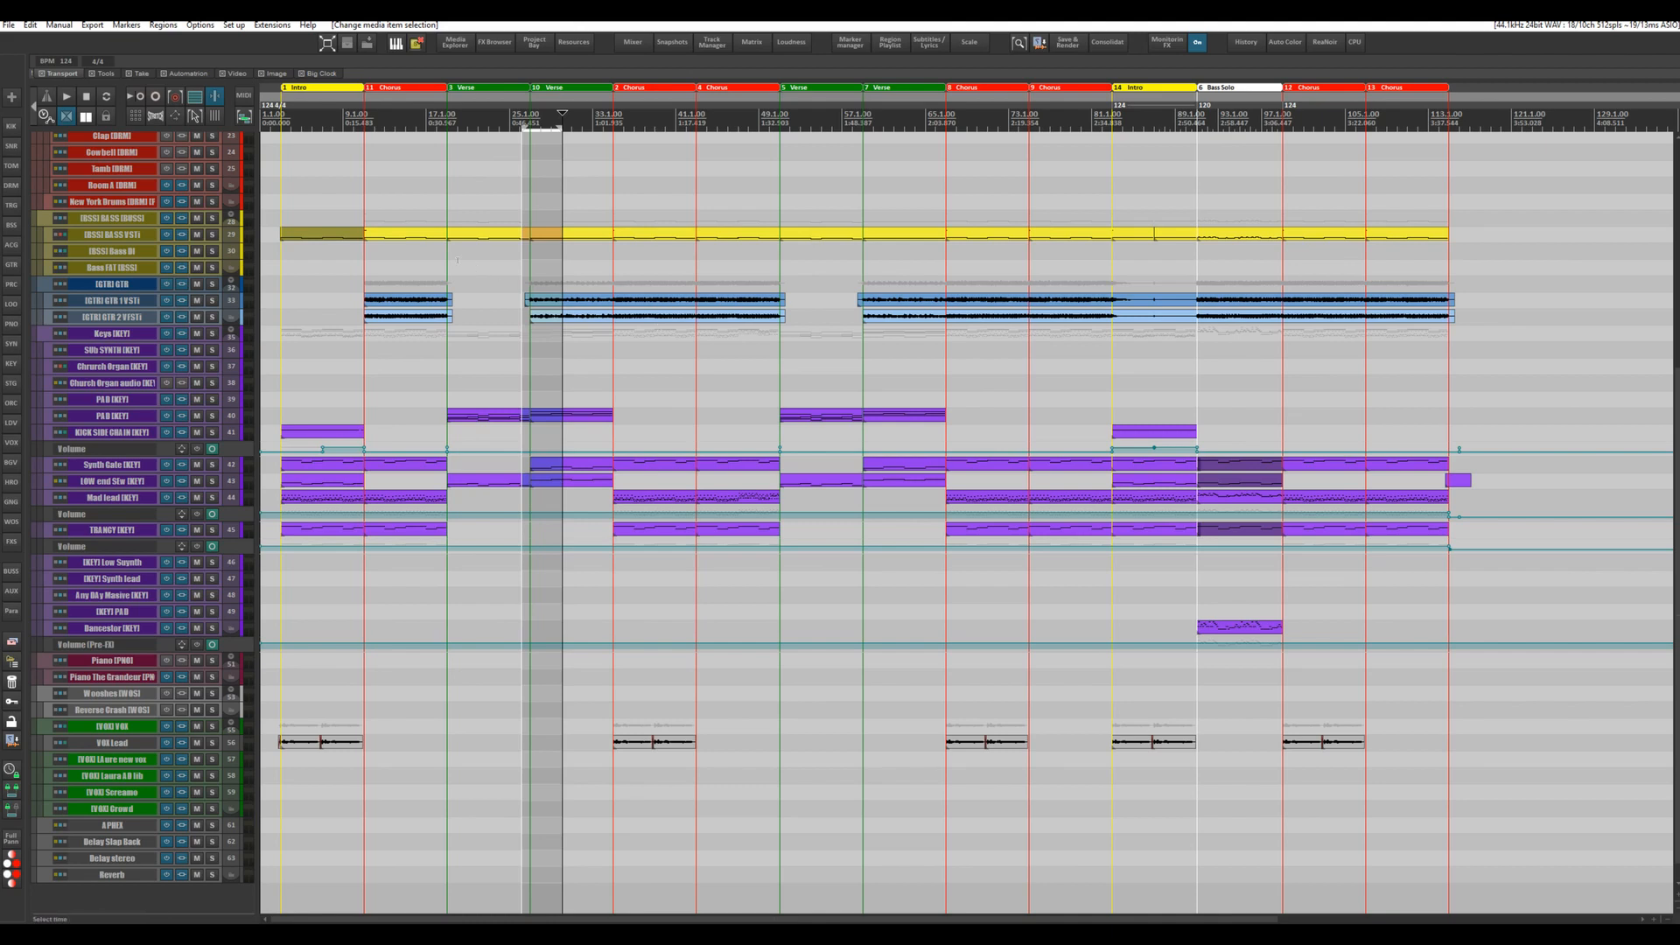
- Review the mouse modifiers for the Media item context with left drag in the preferences
click(234, 25)
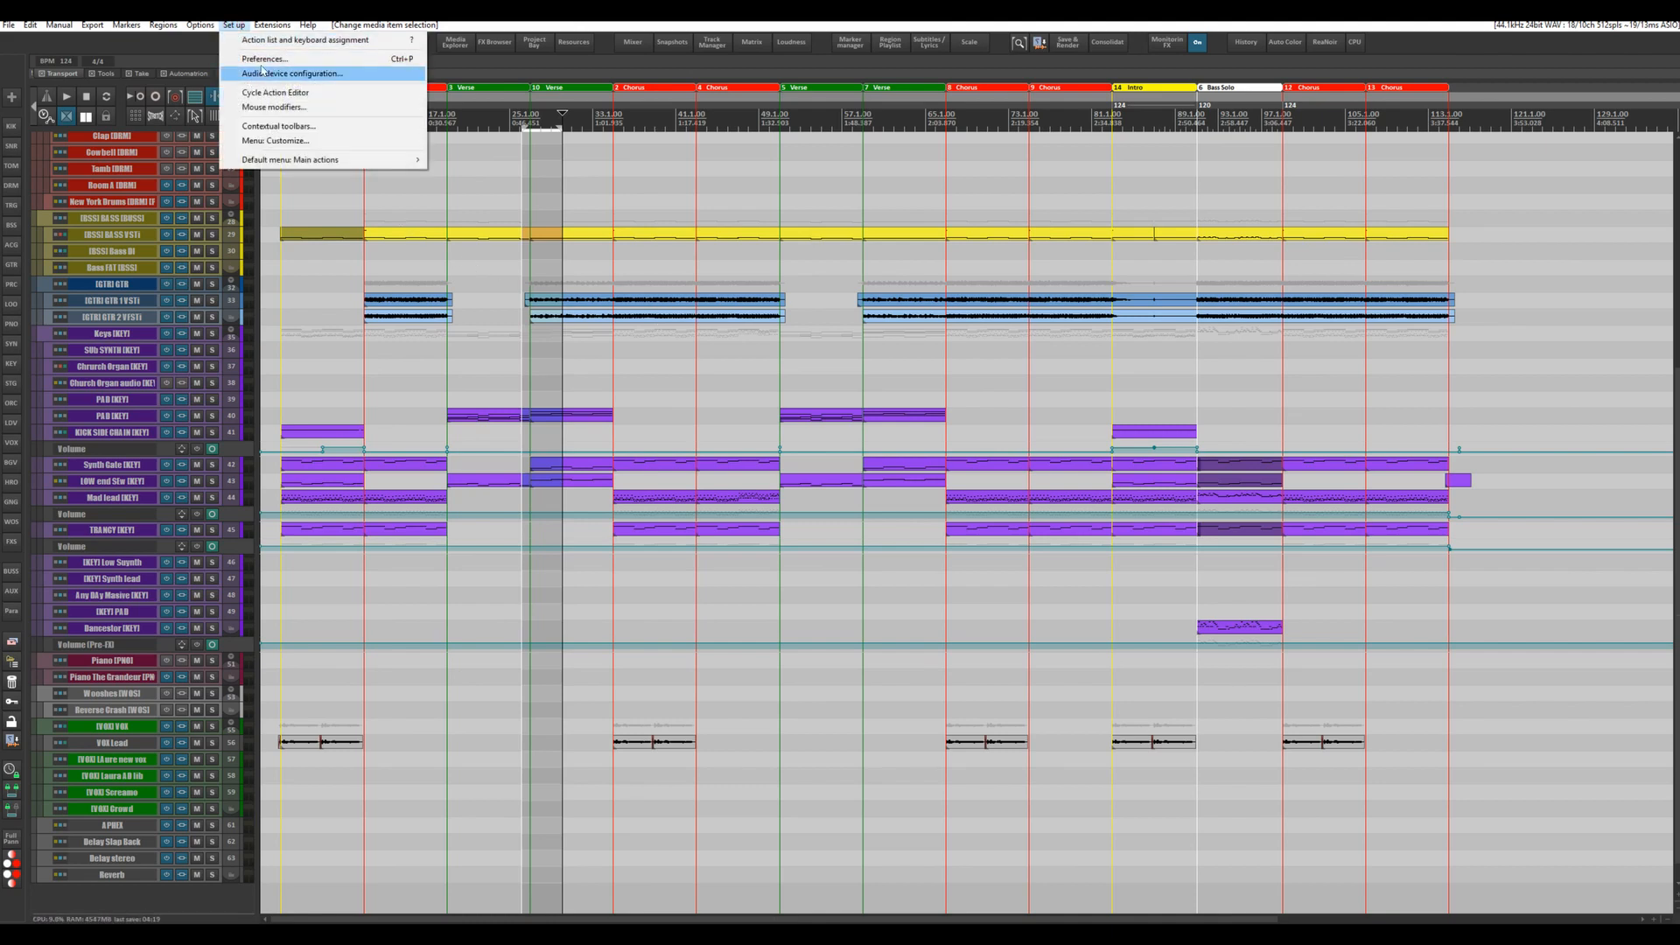
click(263, 58)
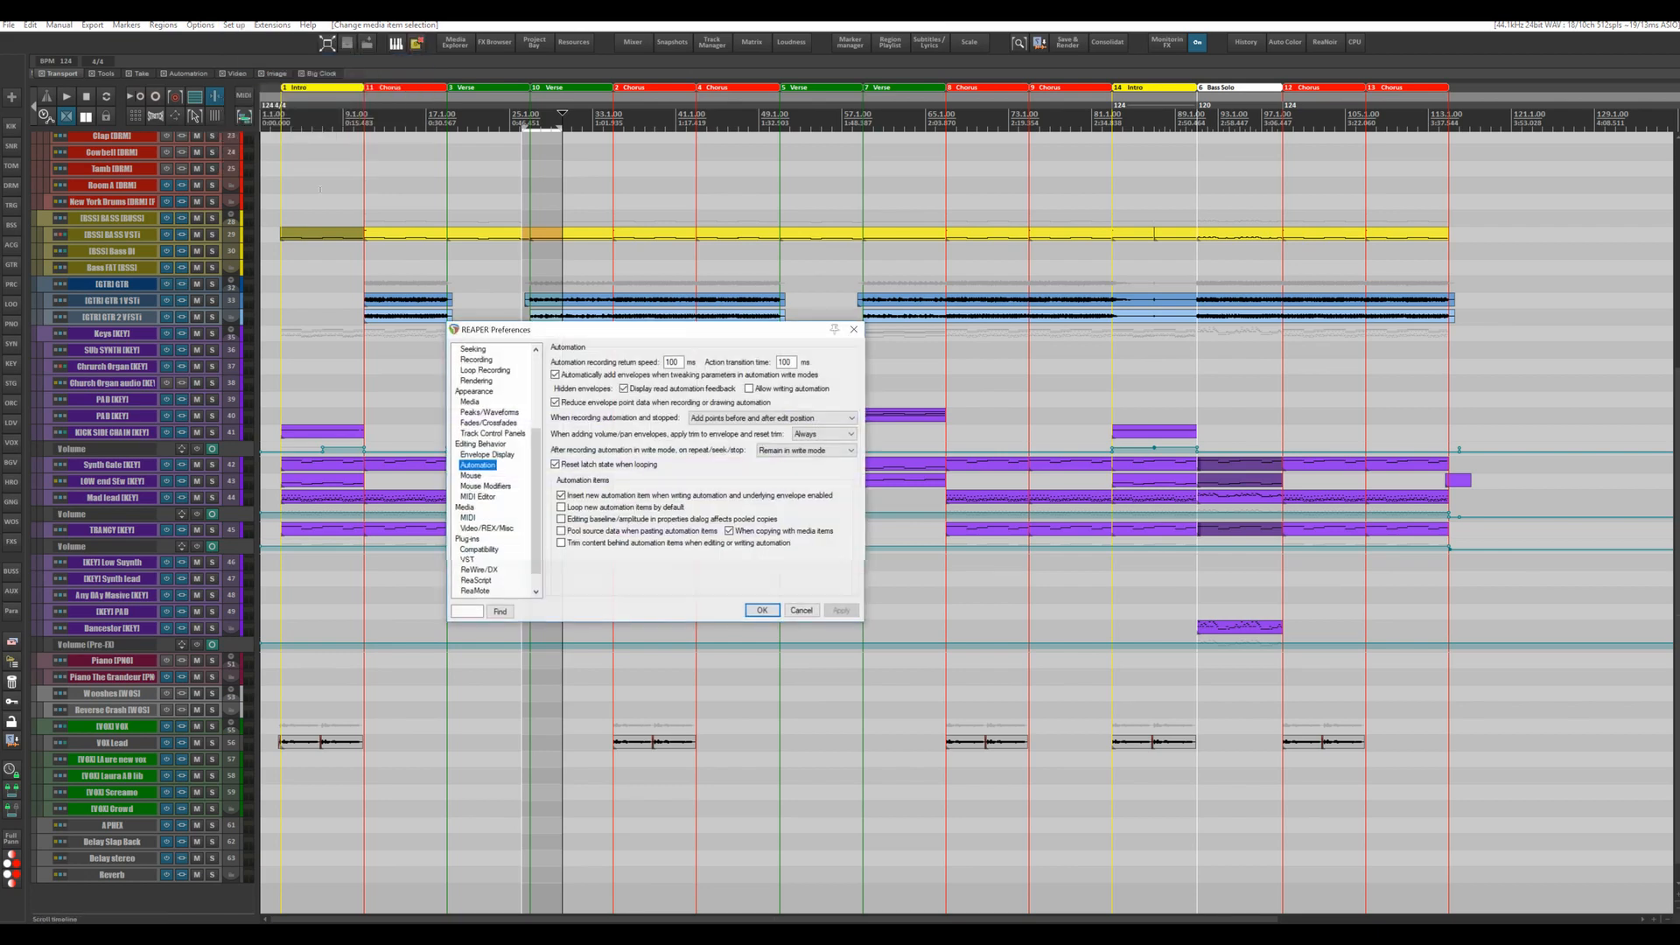
click(486, 486)
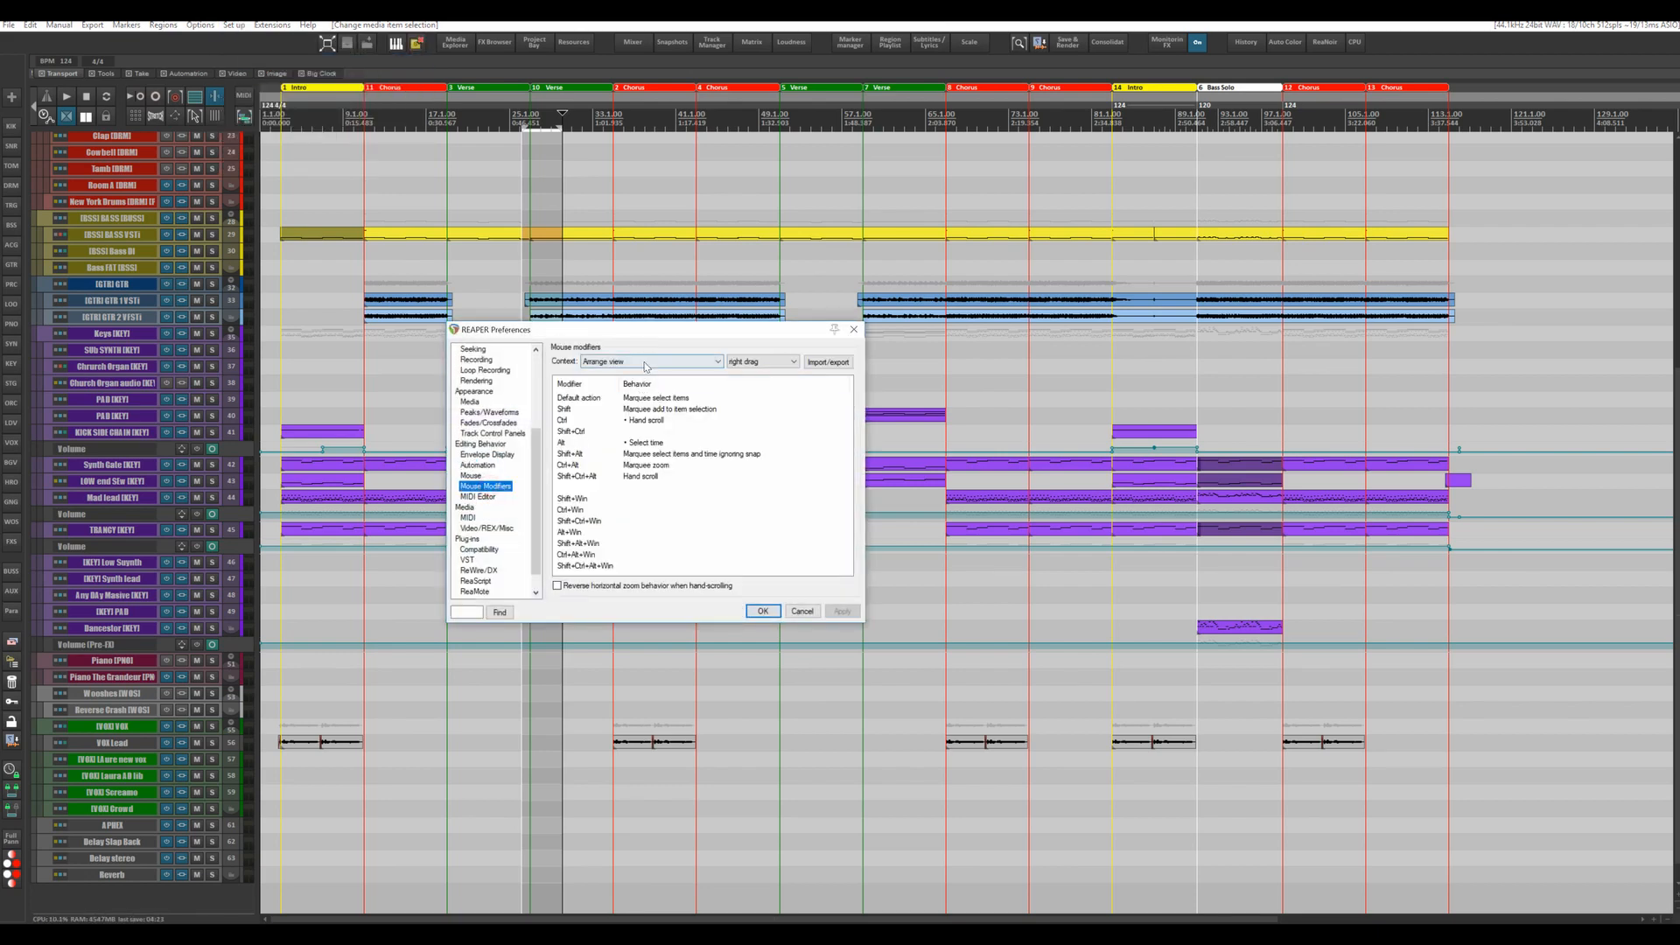
click(645, 366)
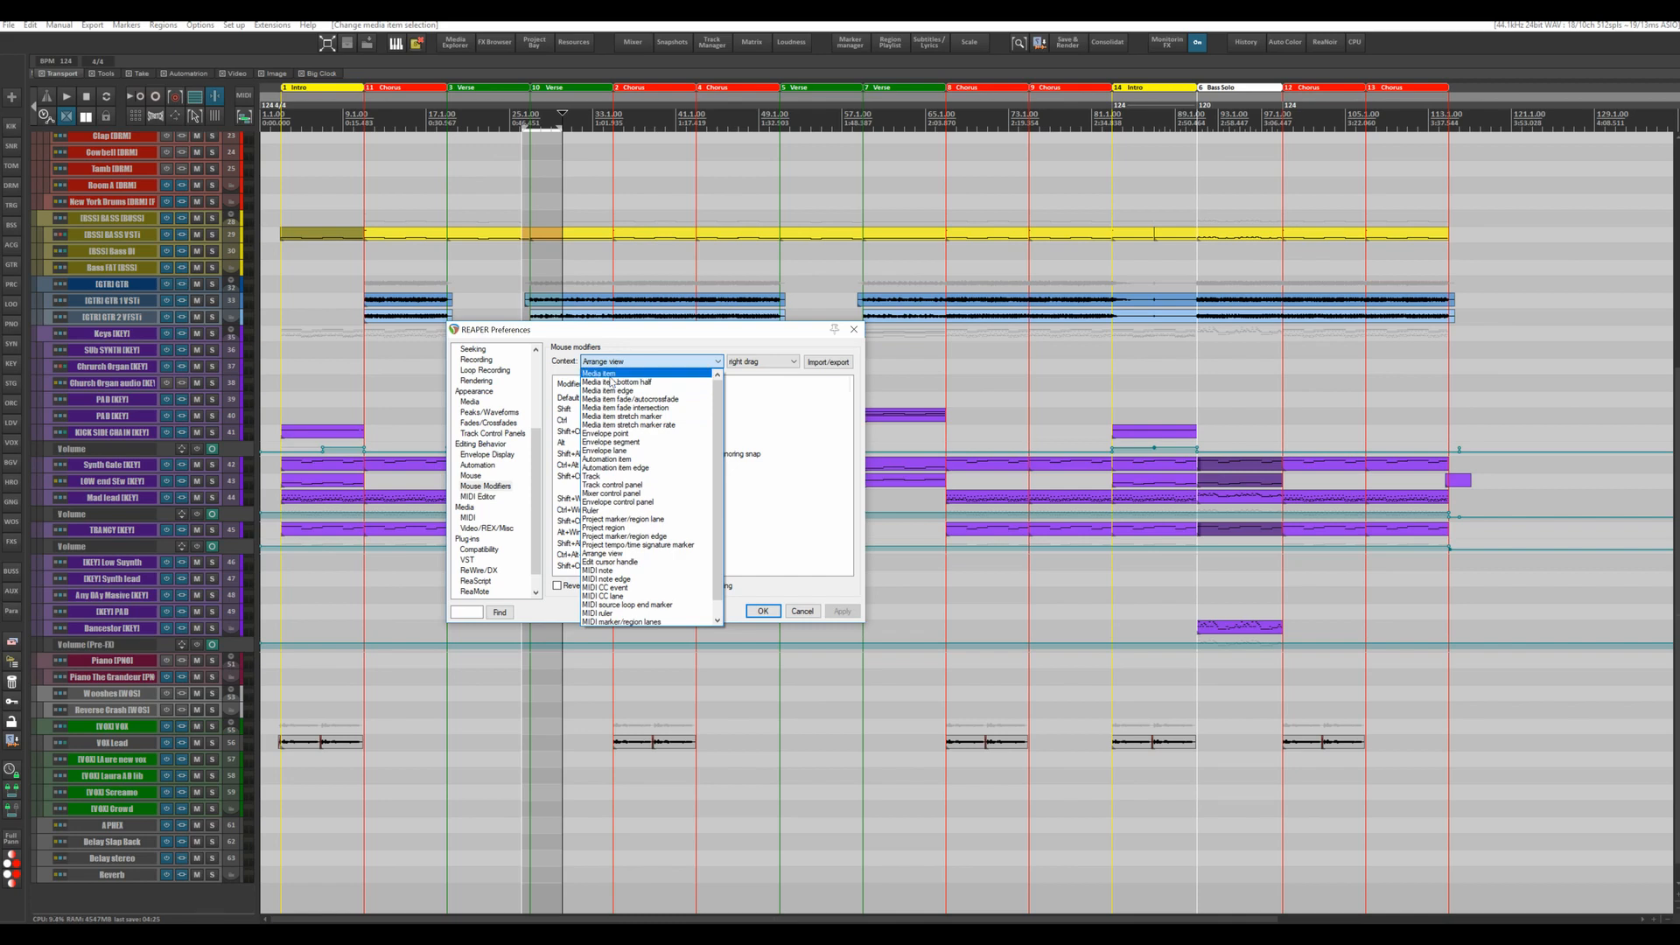
click(609, 375)
click(755, 361)
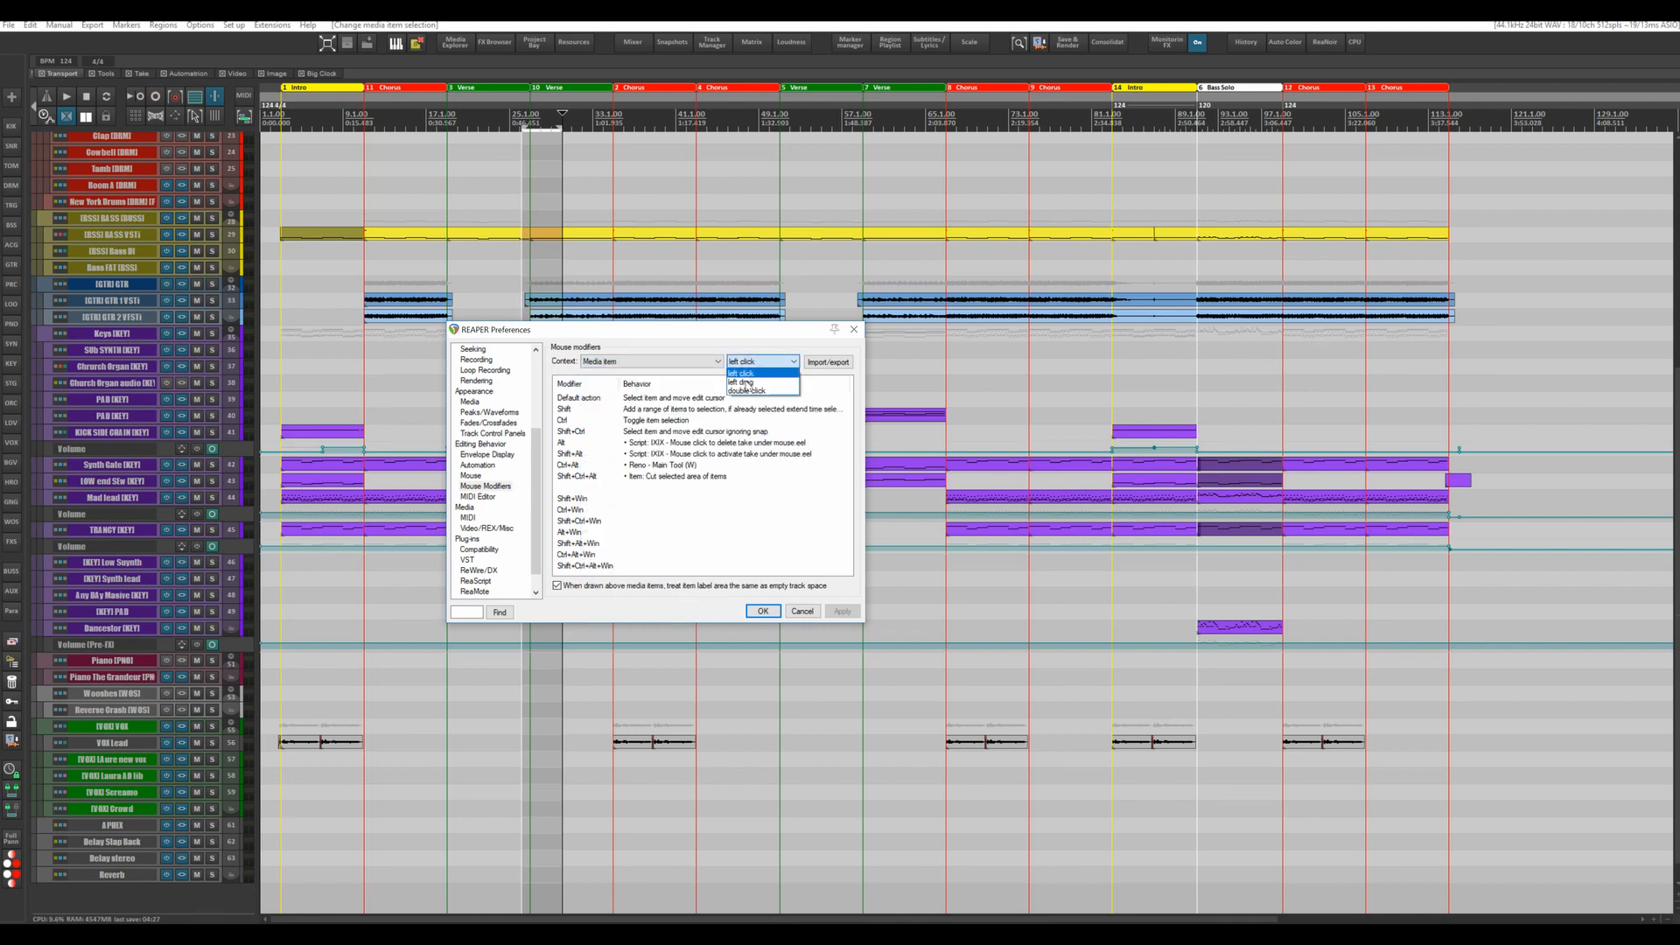
click(744, 381)
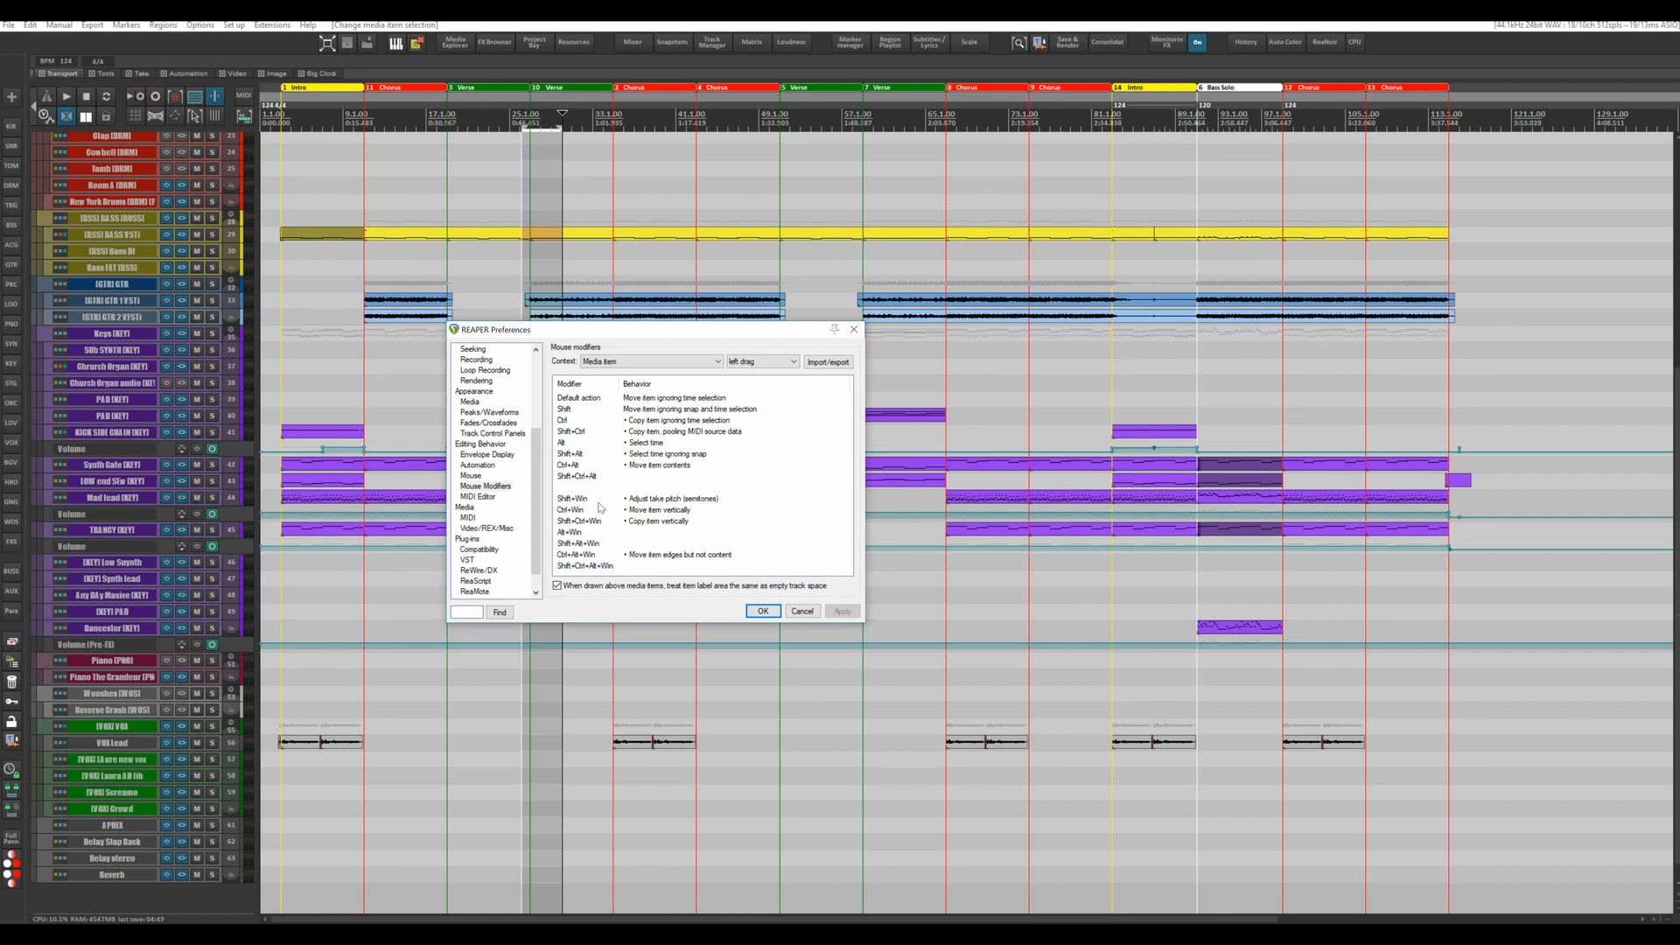
click(760, 610)
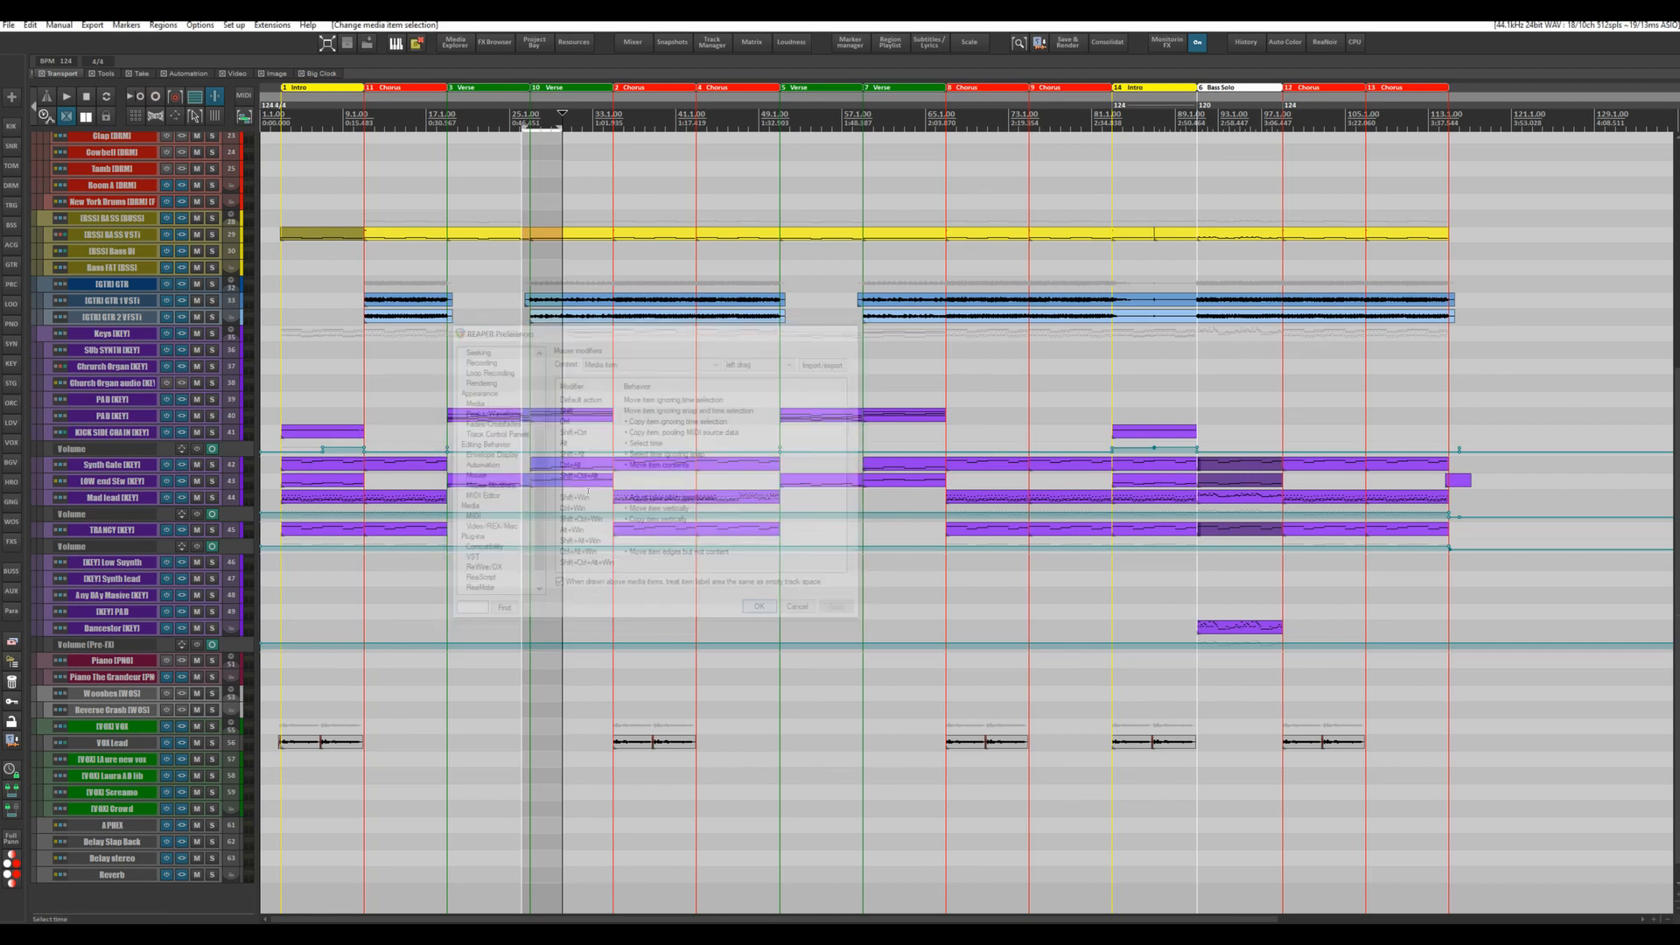
- Try raising the take pitch of the first chorus item on the GTR 2 track by 1 semitone
scroll(409, 352, up, 3)
scroll(409, 353, up, 5)
scroll(412, 350, up, 4)
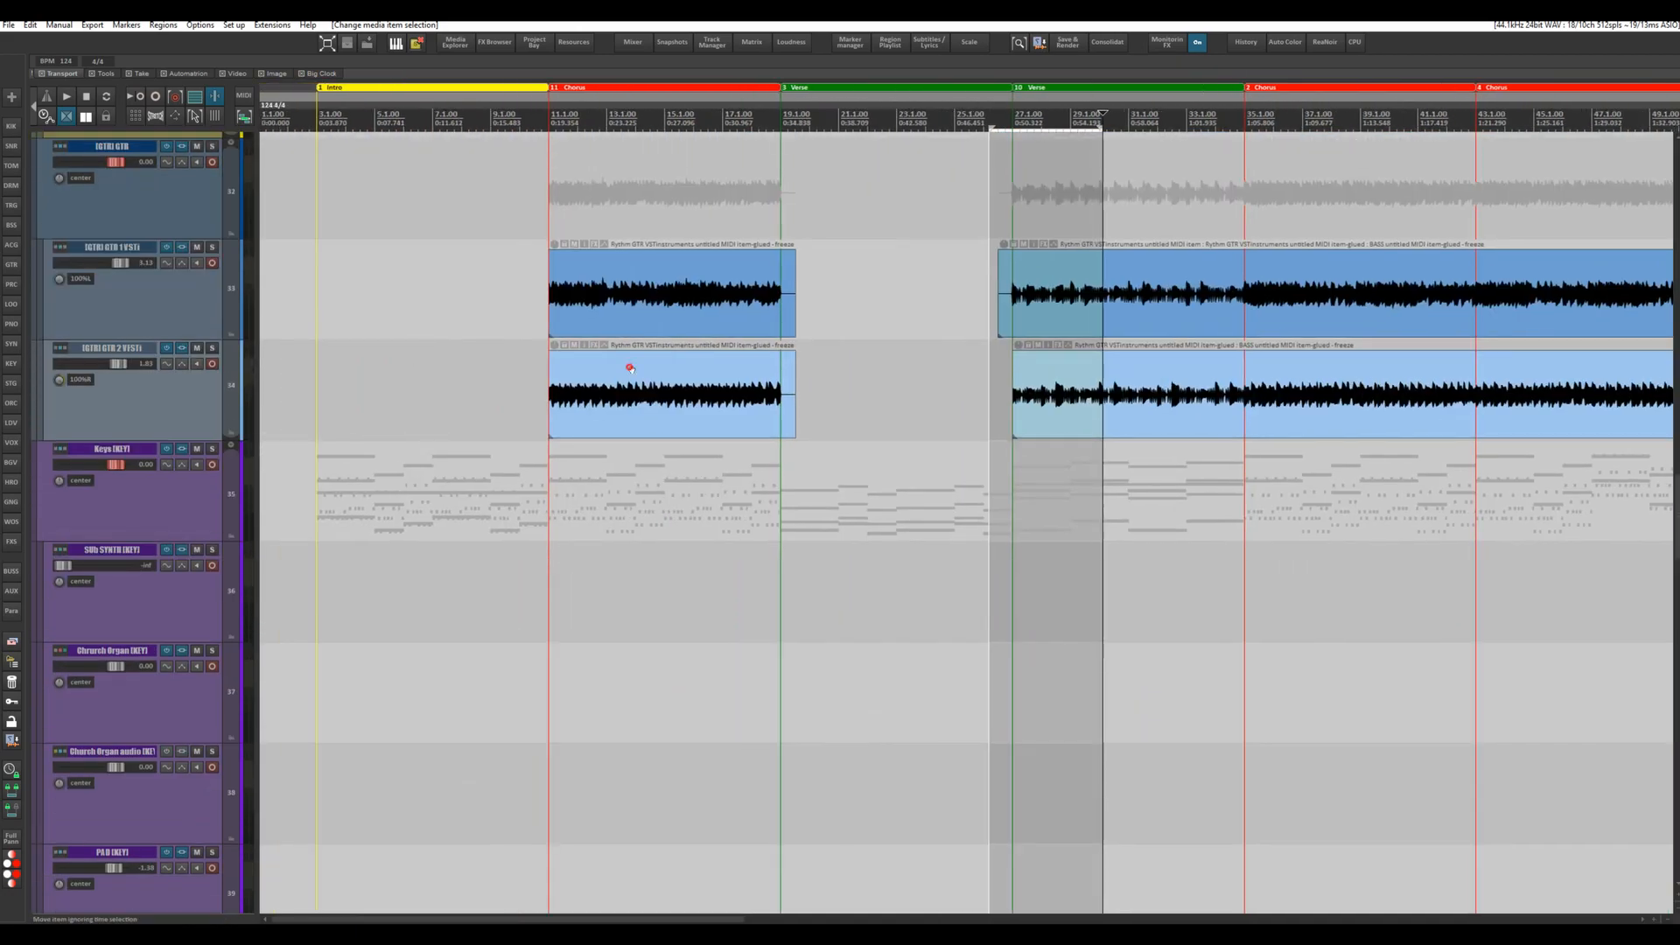
click(630, 369)
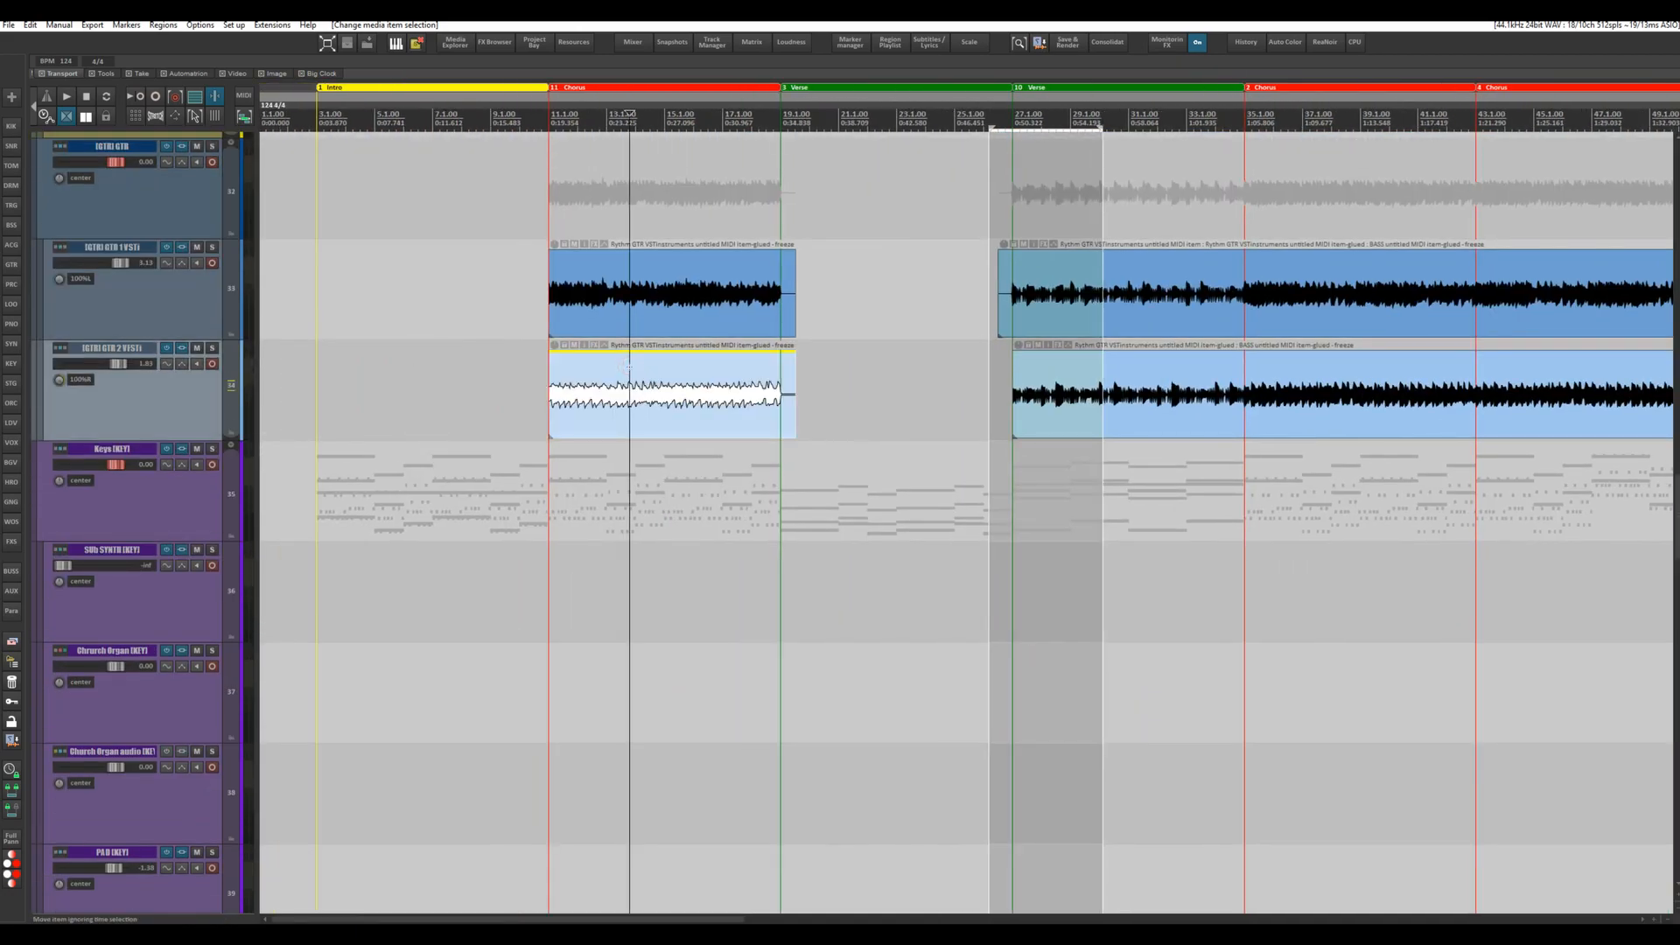
shift+super+click(630, 366)
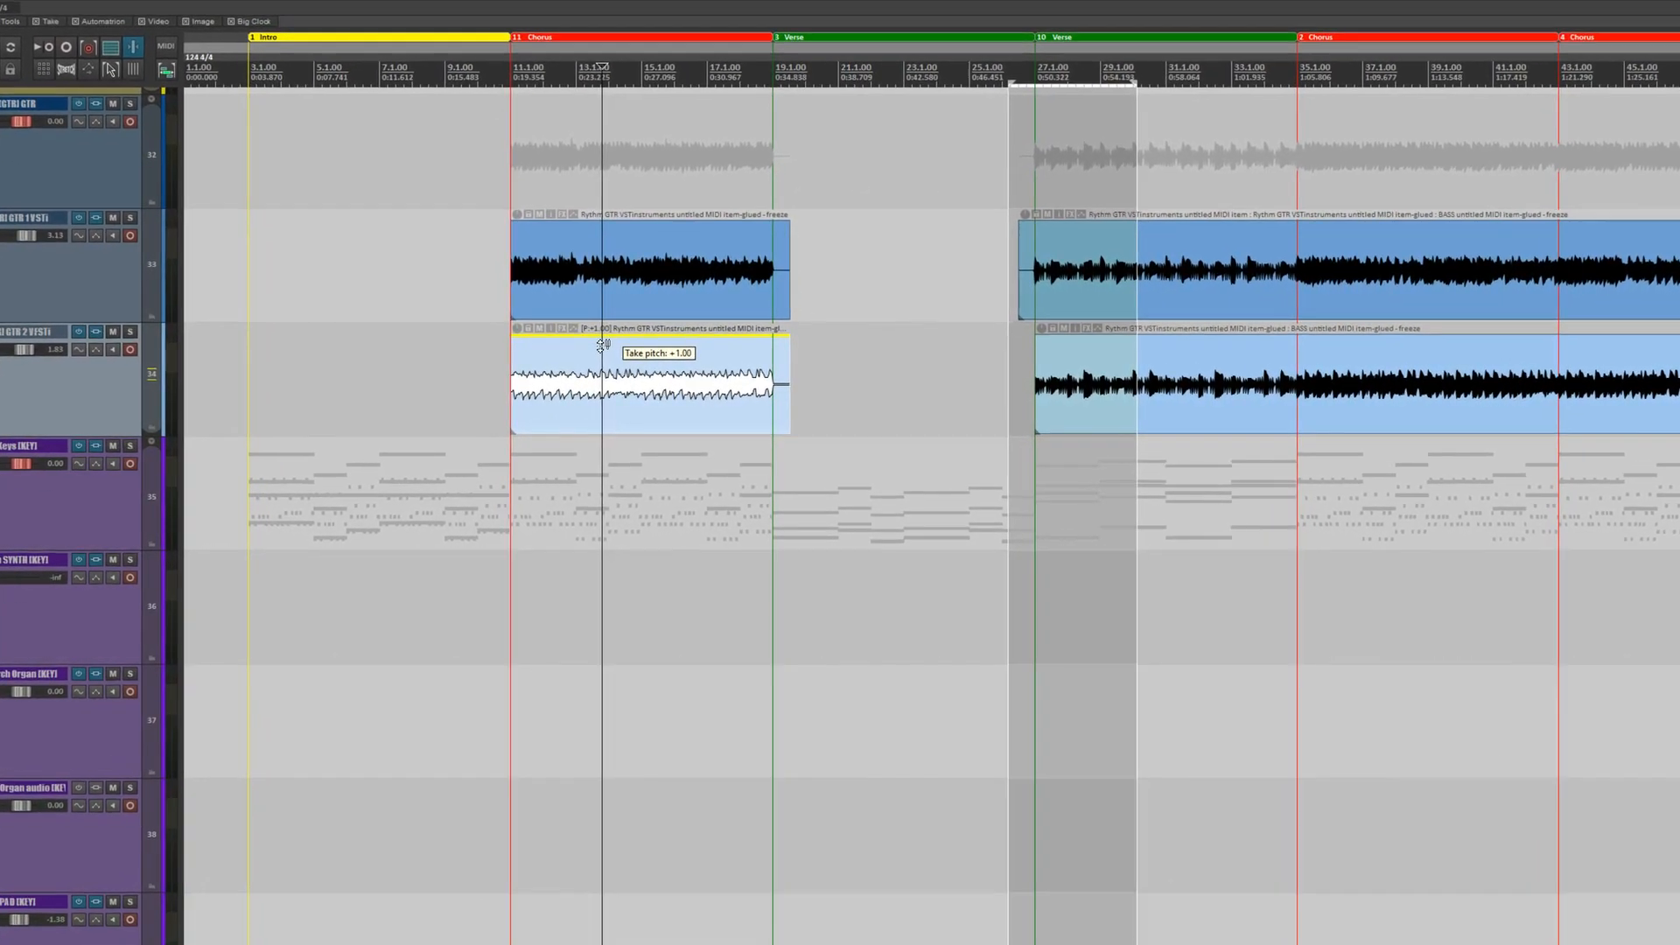
drag(594, 335, 523, 328)
- Marquee-select all items on the bass, guitar, keys and vocal tracks, leaving out the drums
scroll(556, 331, up, 5)
scroll(551, 376, down, 4)
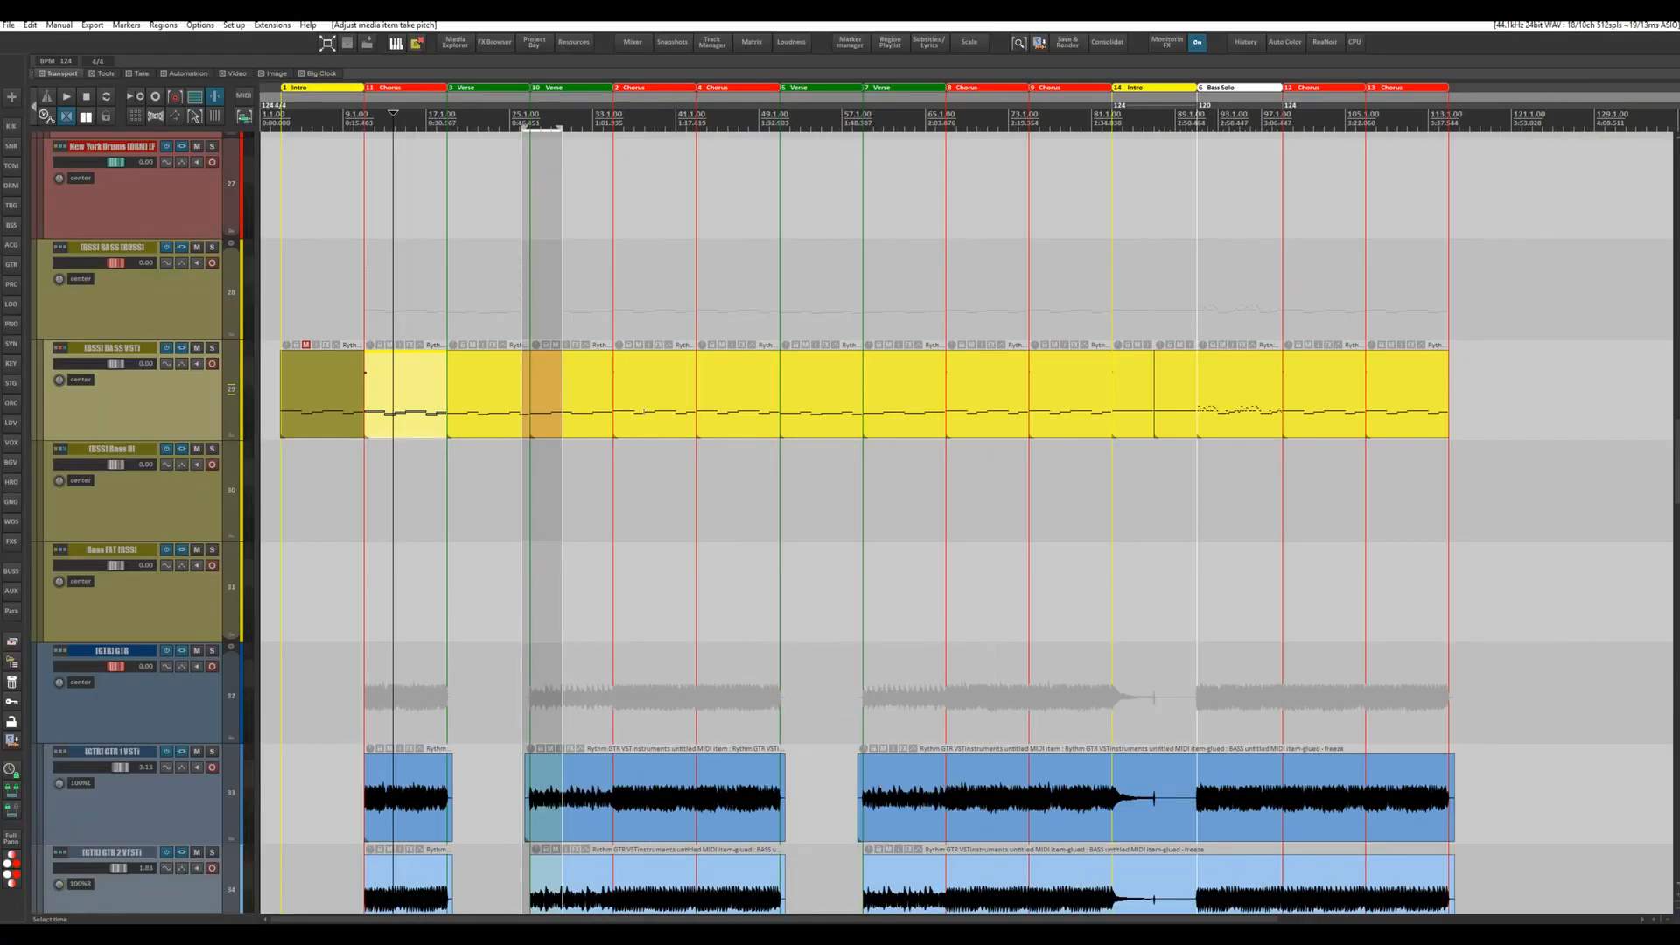
scroll(644, 411, down, 5)
scroll(675, 380, down, 2)
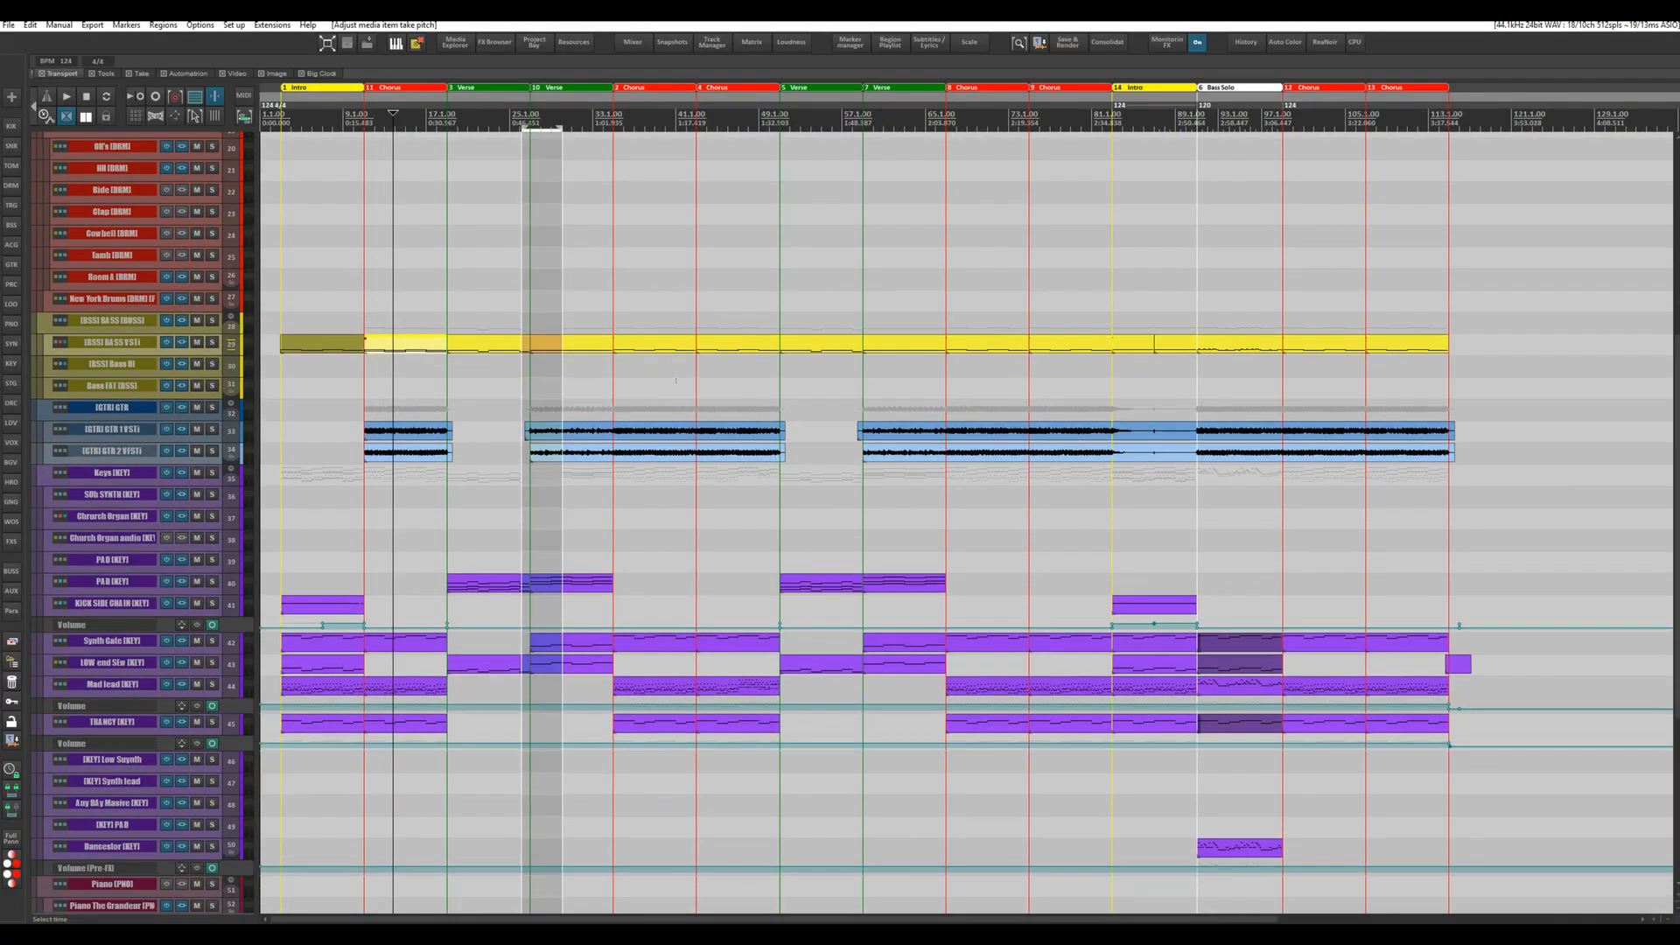
scroll(963, 525, down, 7)
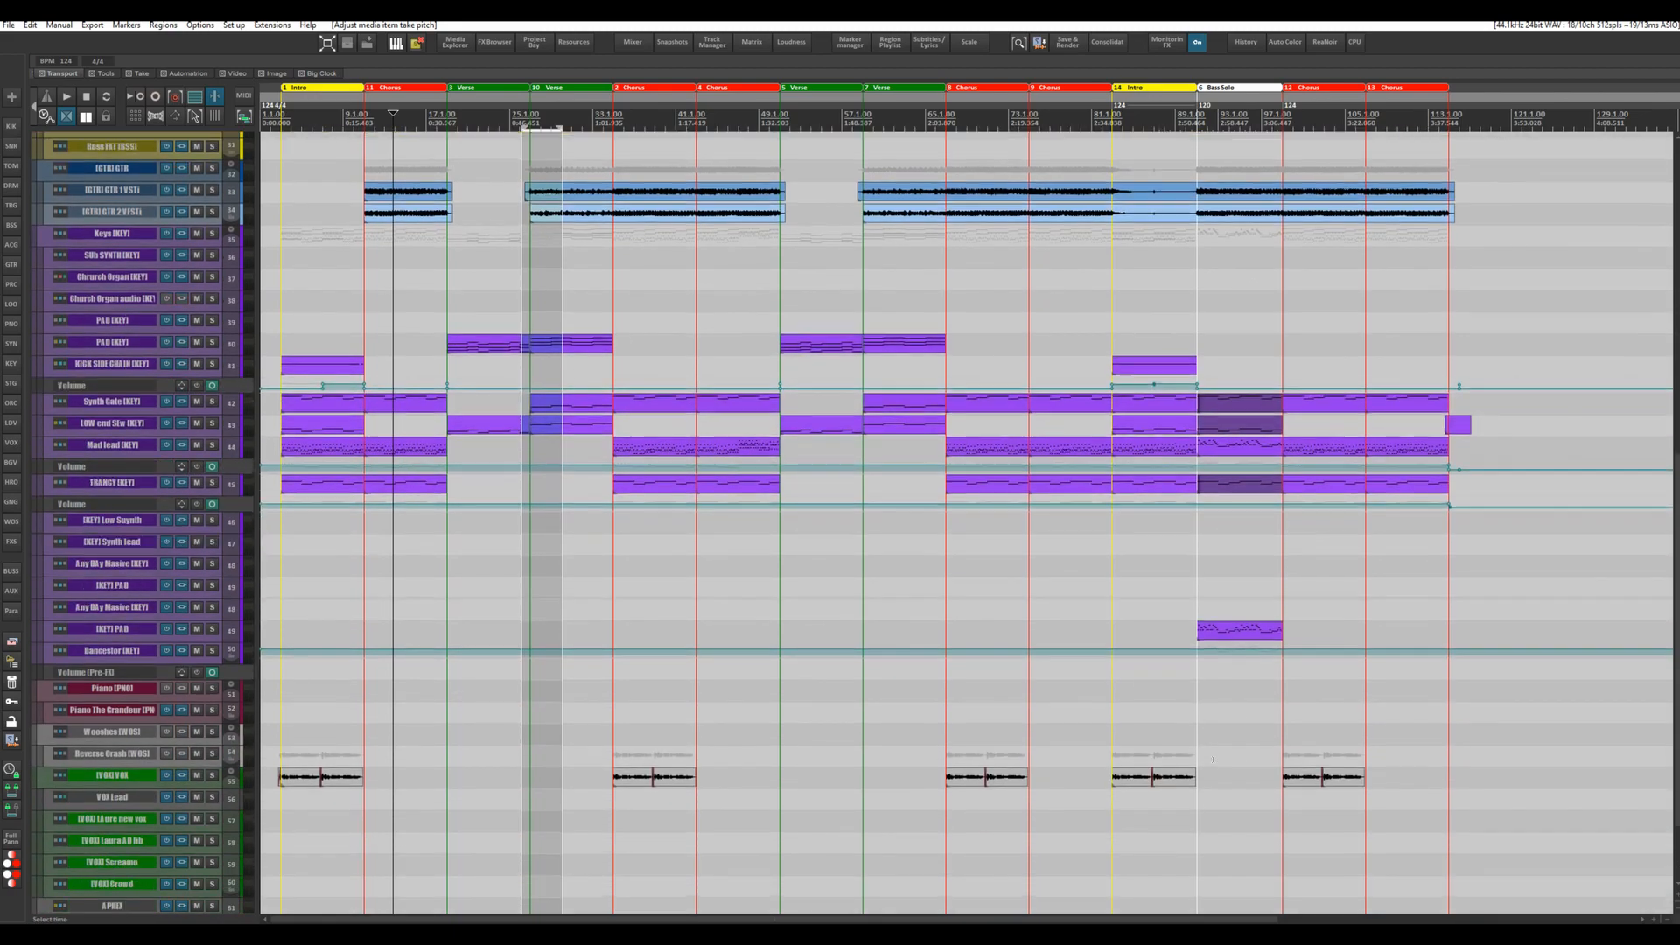
scroll(977, 819, down, 3)
drag(977, 819, 278, 280)
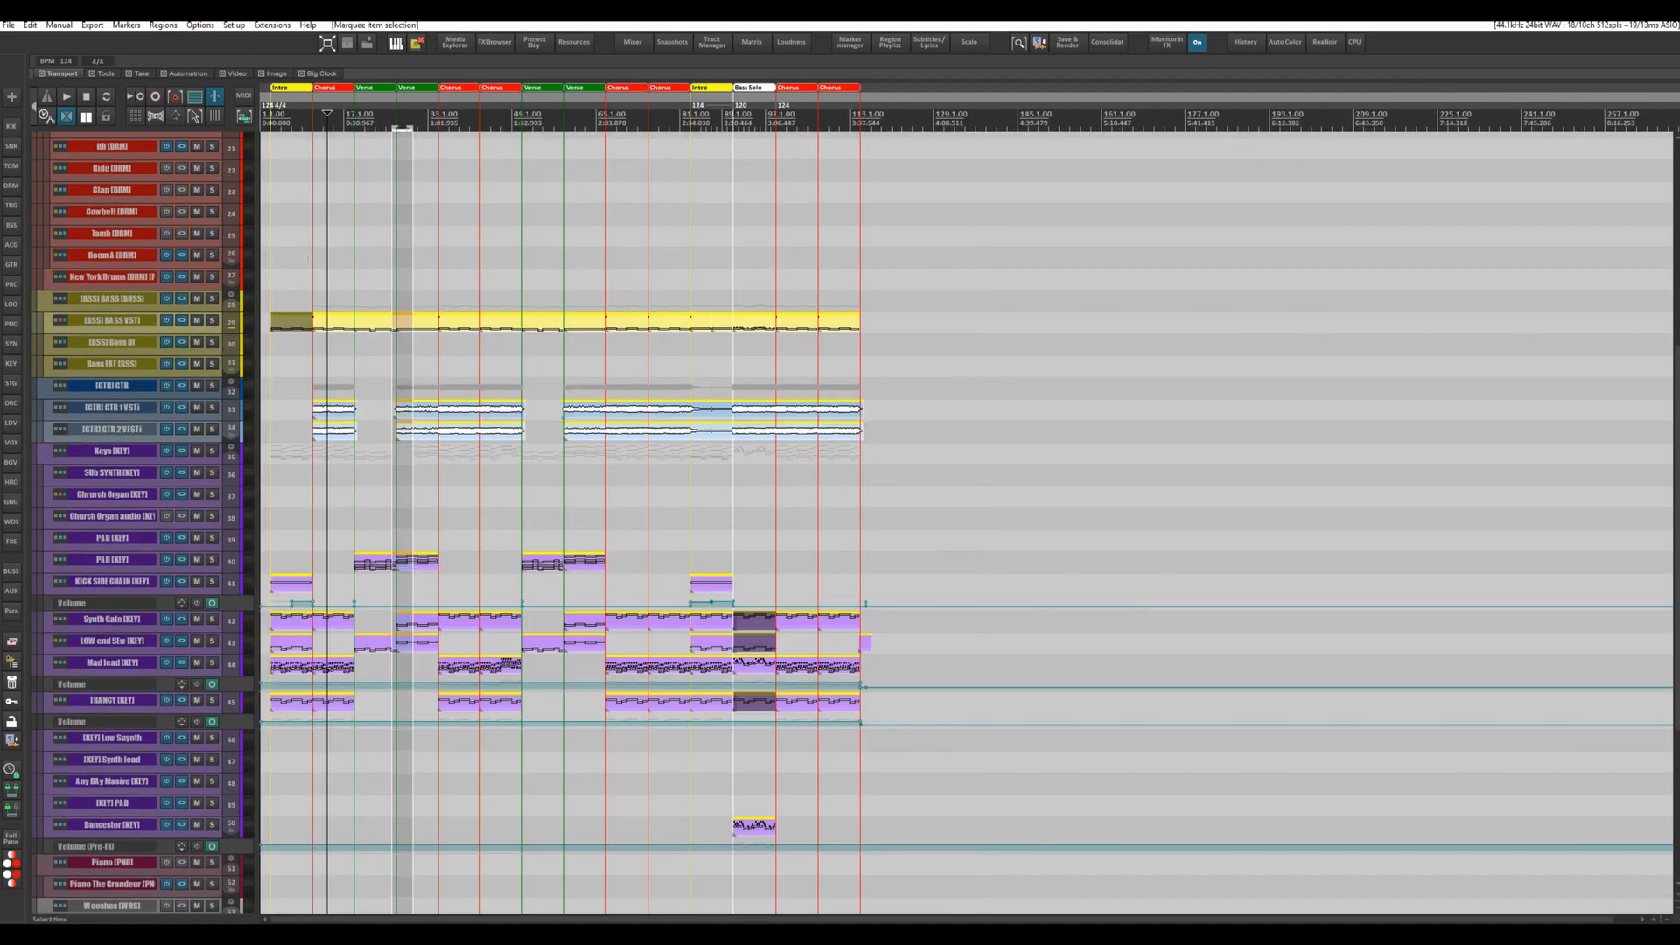
- Try raising the take pitch of all selected items by 2 semitones and return them to their original pitch
scroll(285, 254, up, 5)
scroll(289, 222, up, 1)
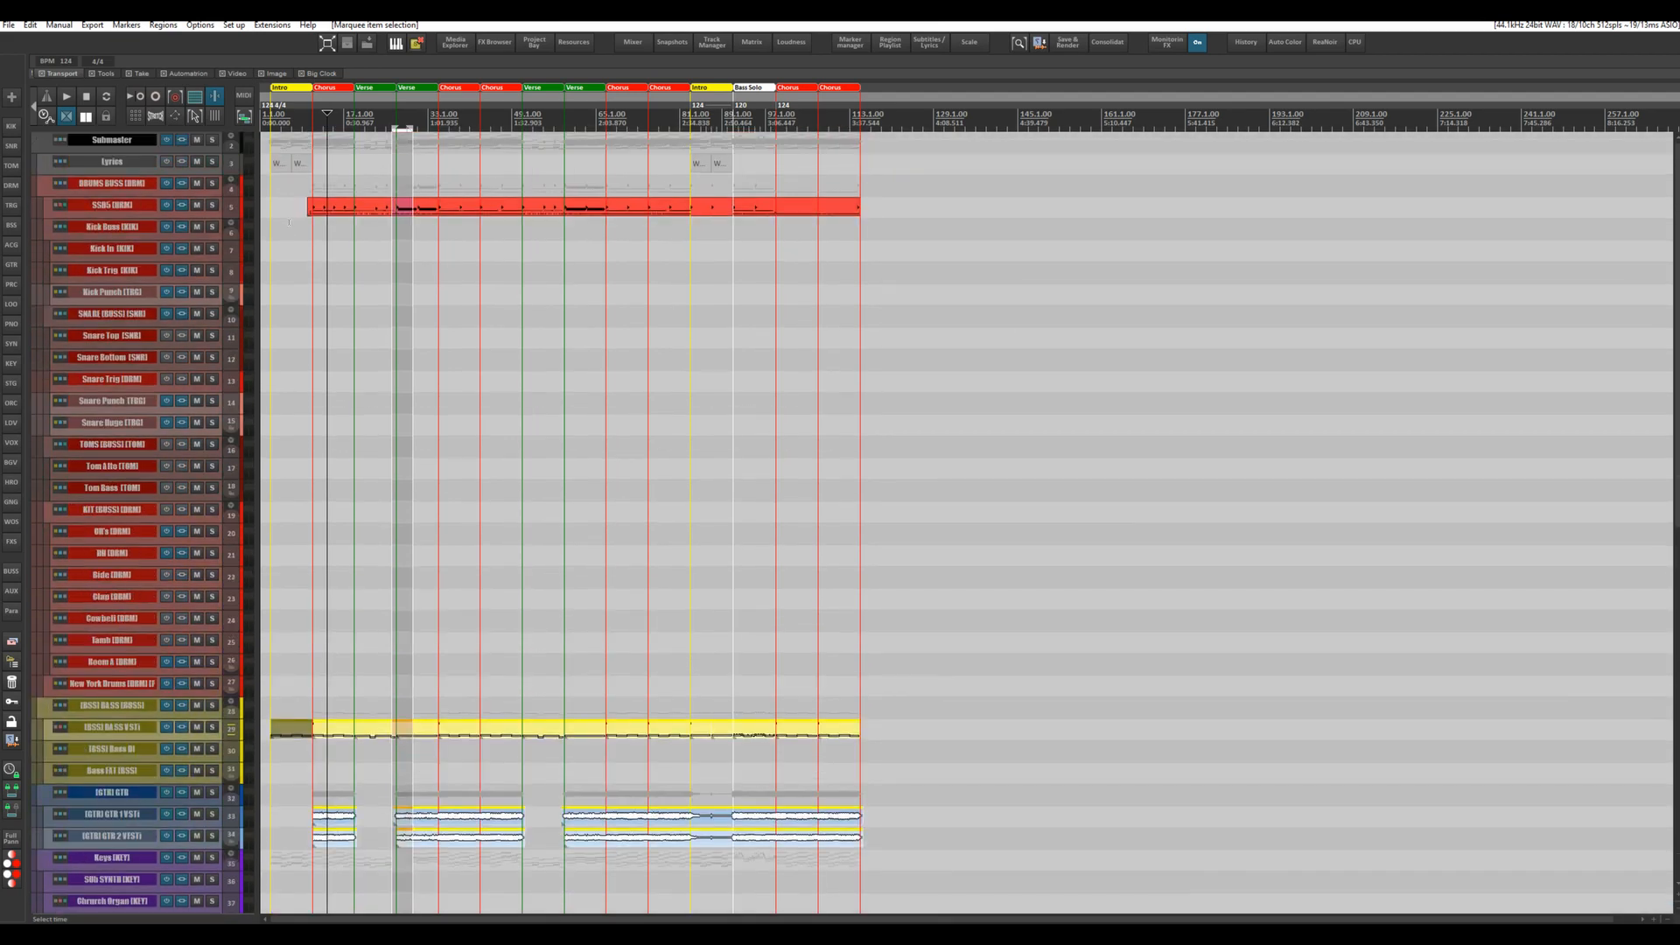
scroll(289, 223, down, 5)
scroll(465, 453, up, 4)
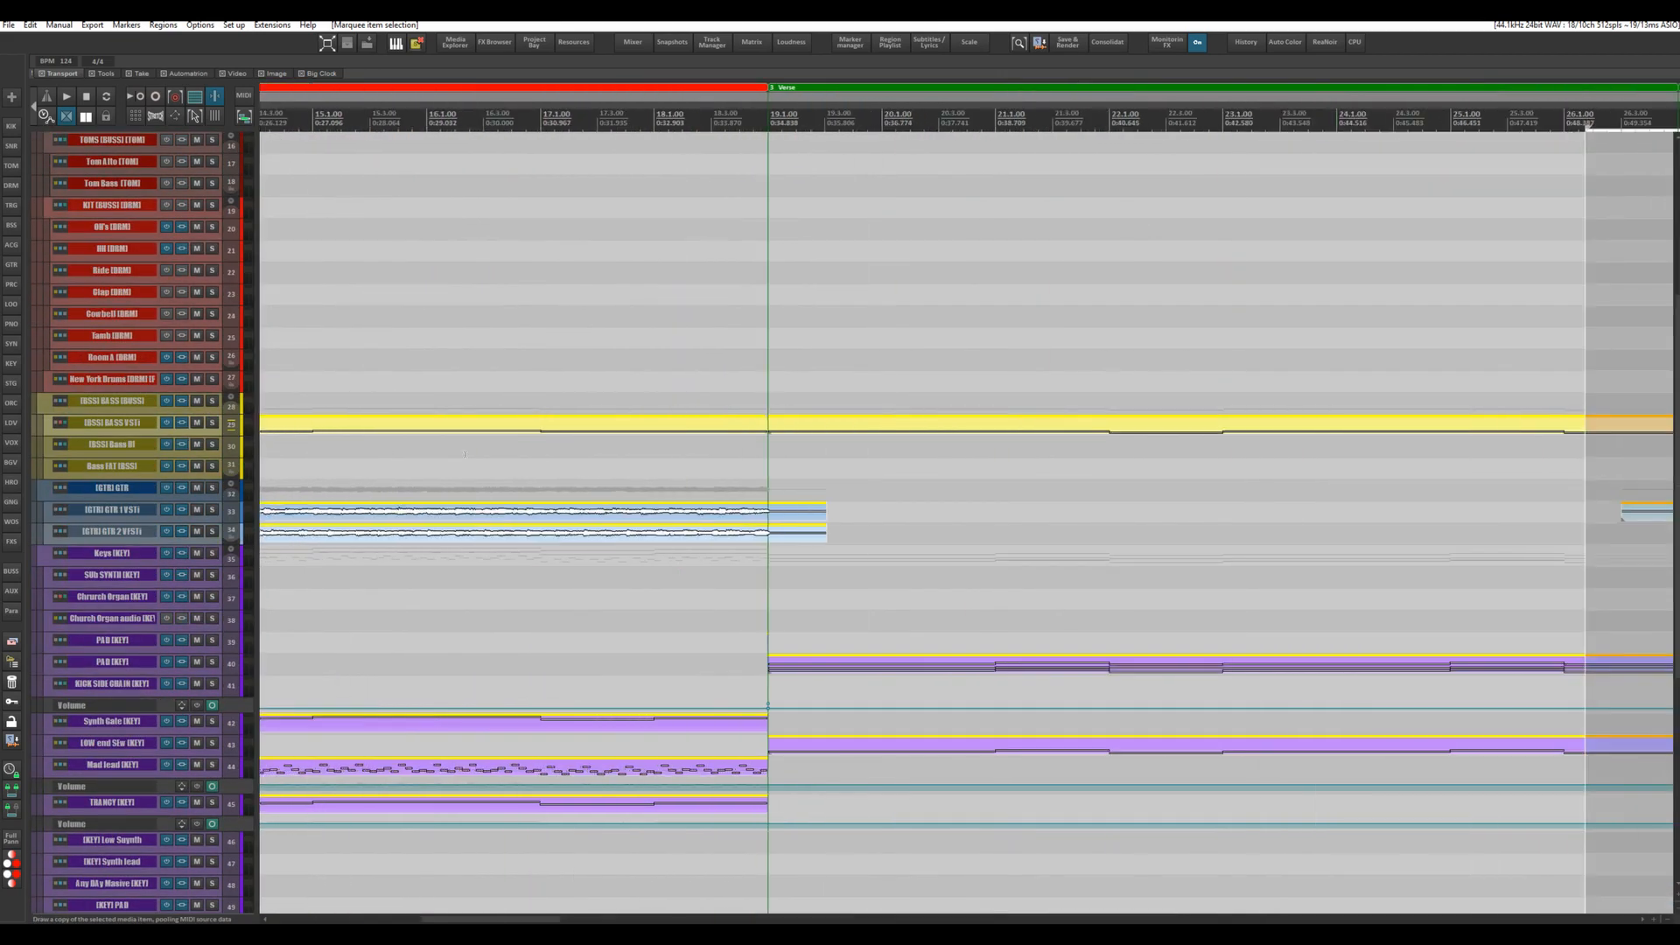
scroll(465, 450, up, 3)
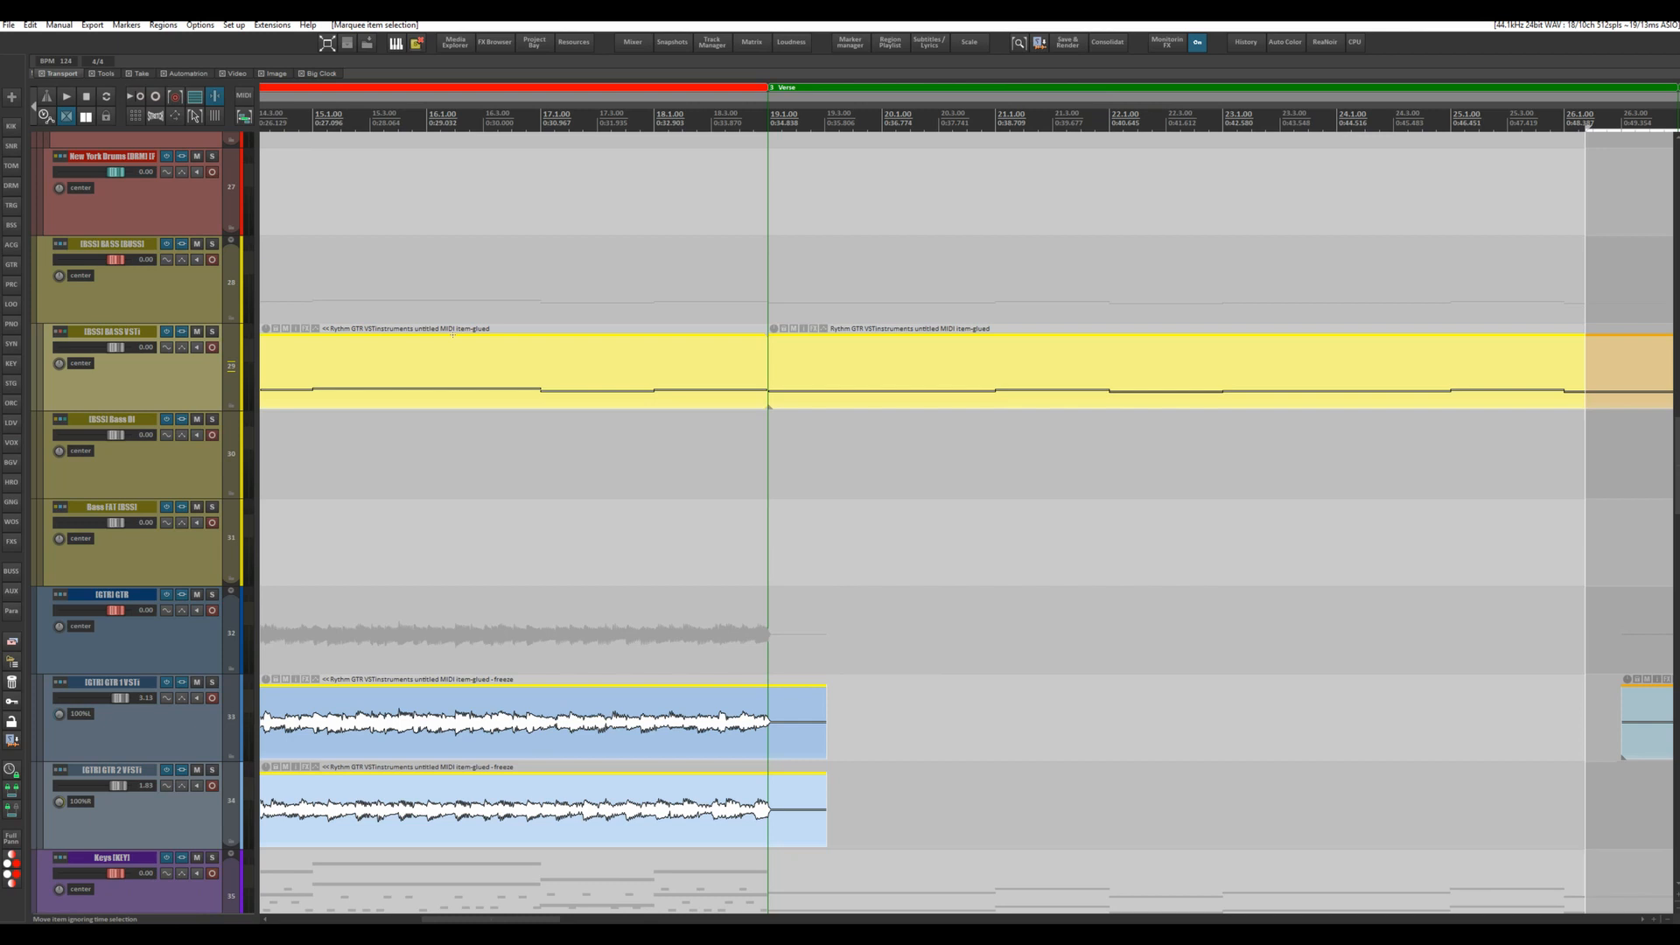
drag(463, 359, 465, 343)
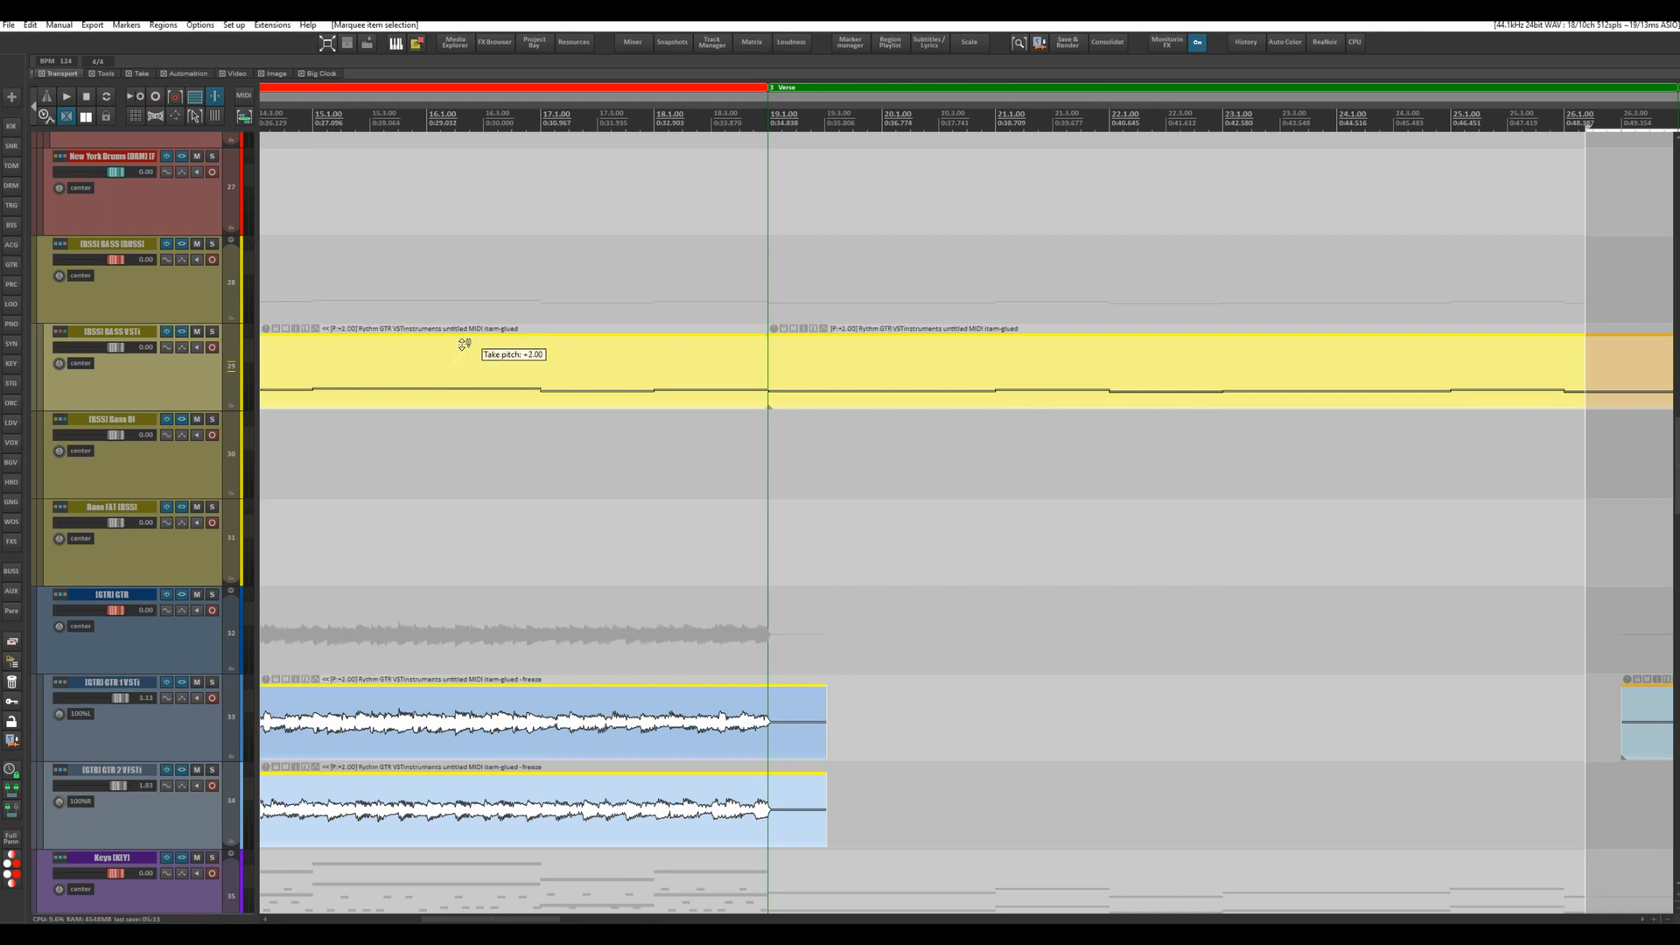
mouse_move(464, 344)
mouse_down()
mouse_move(462, 321)
mouse_move(462, 360)
mouse_up()
- Play the song from about bar 8 of the intro through the first chorus while looking over the keys and guitar tracks
scroll(514, 402, down, 5)
drag(531, 495, 647, 434)
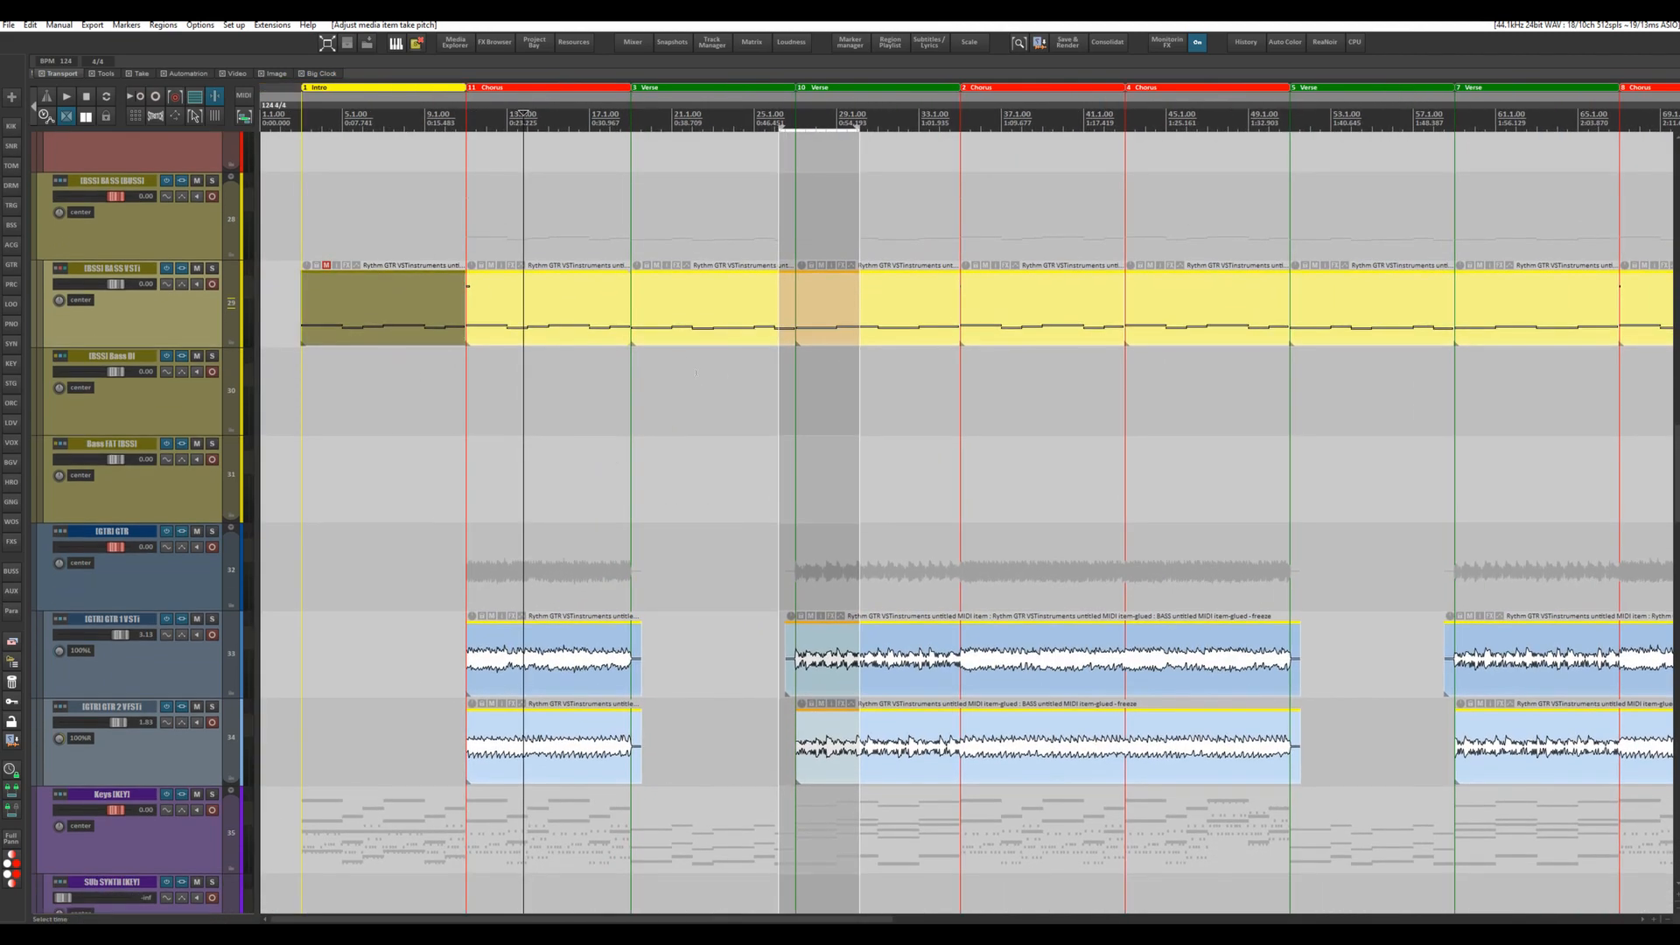
click(411, 119)
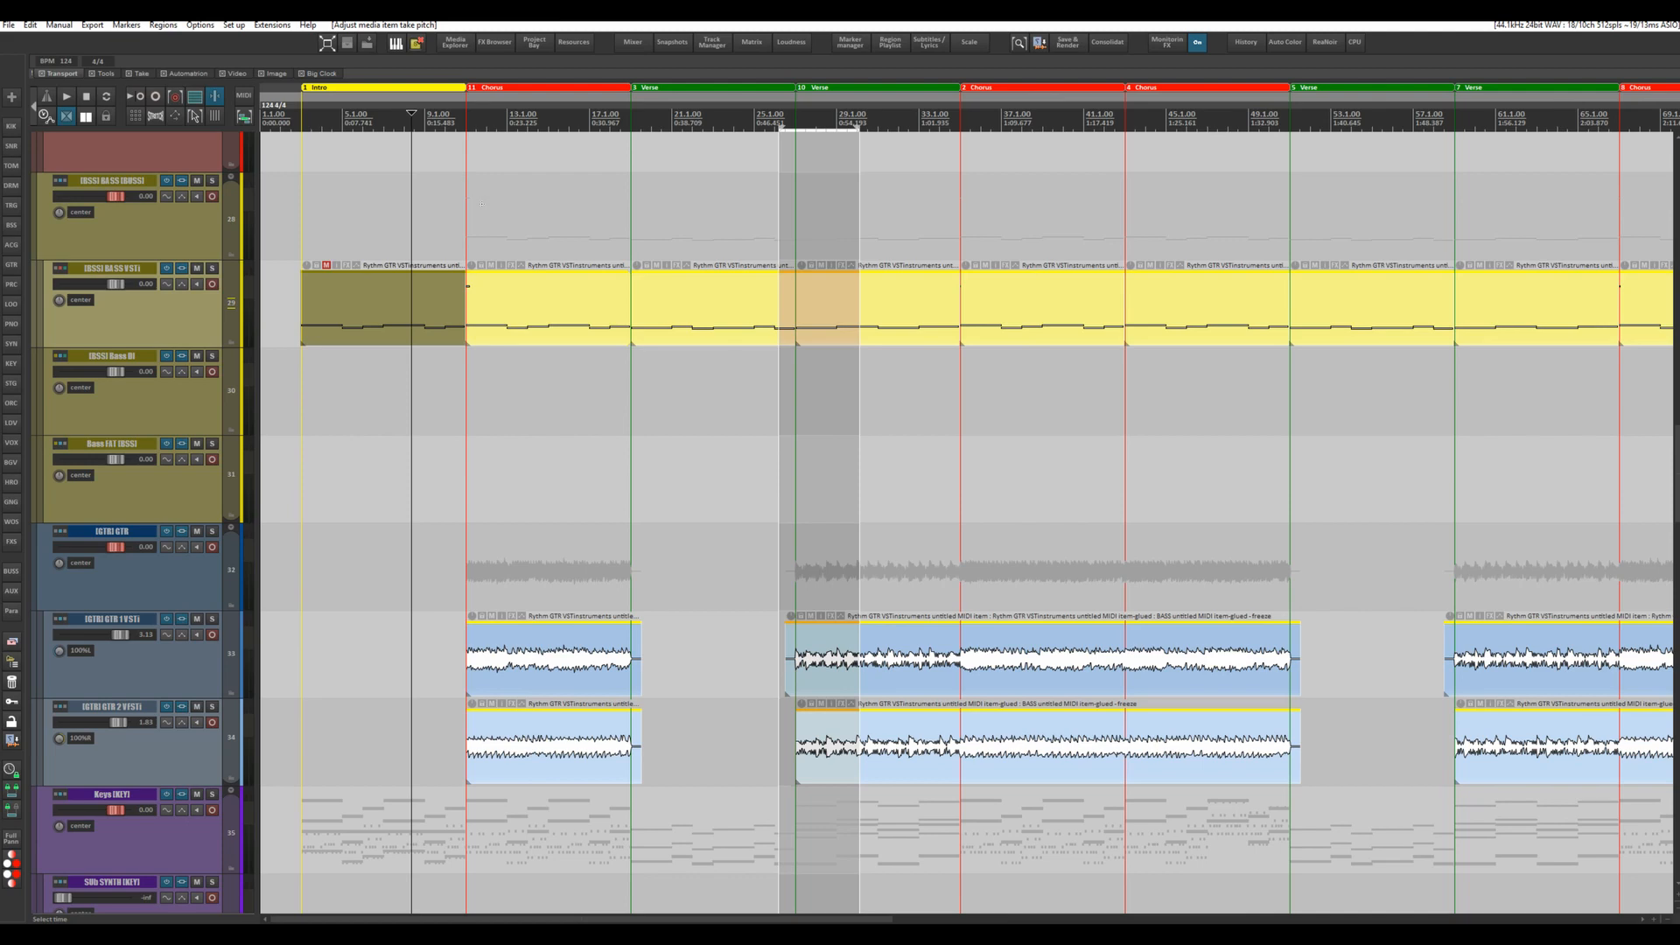
scroll(481, 203, down, 9)
key(space)
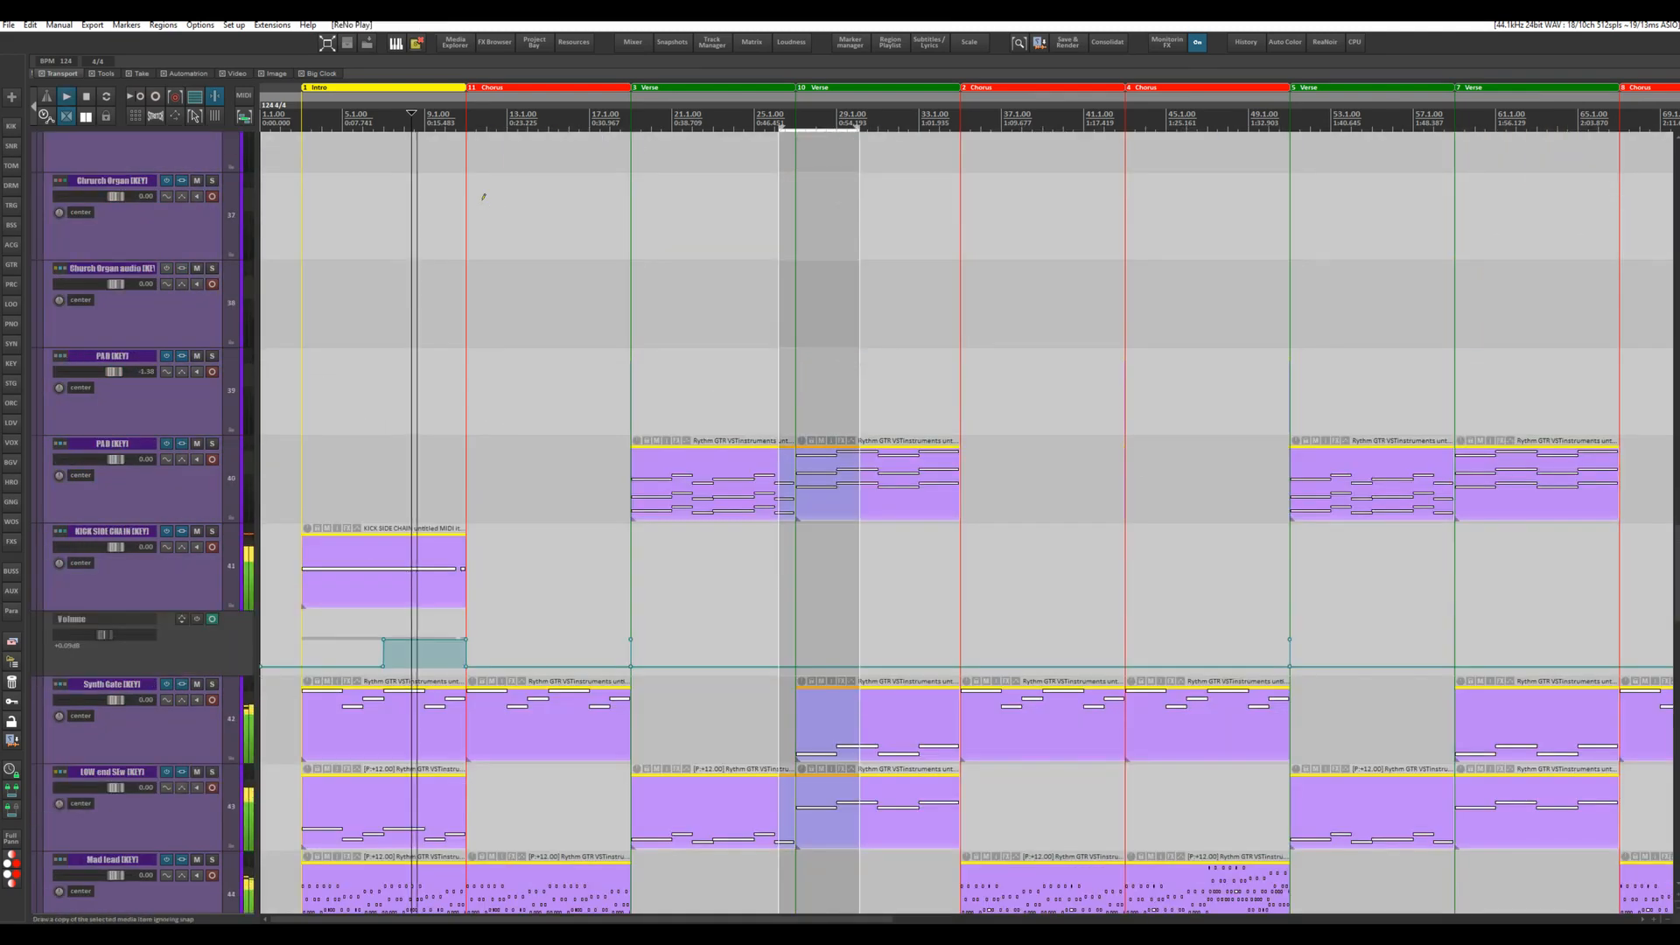
scroll(483, 196, down, 3)
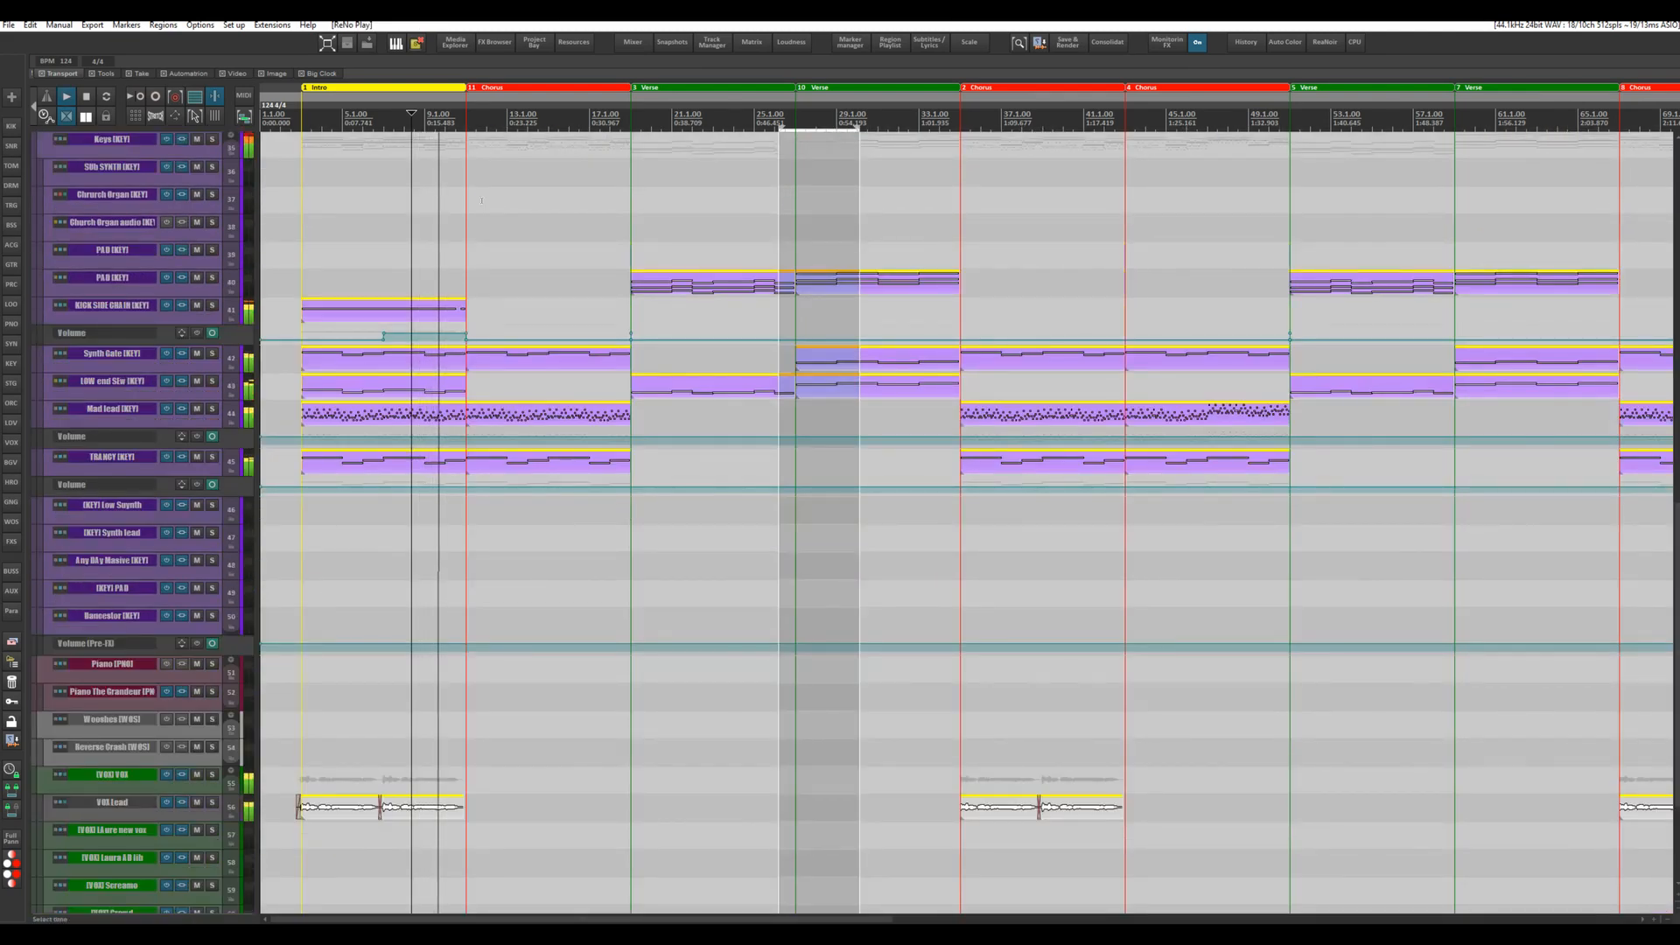
scroll(481, 201, up, 3)
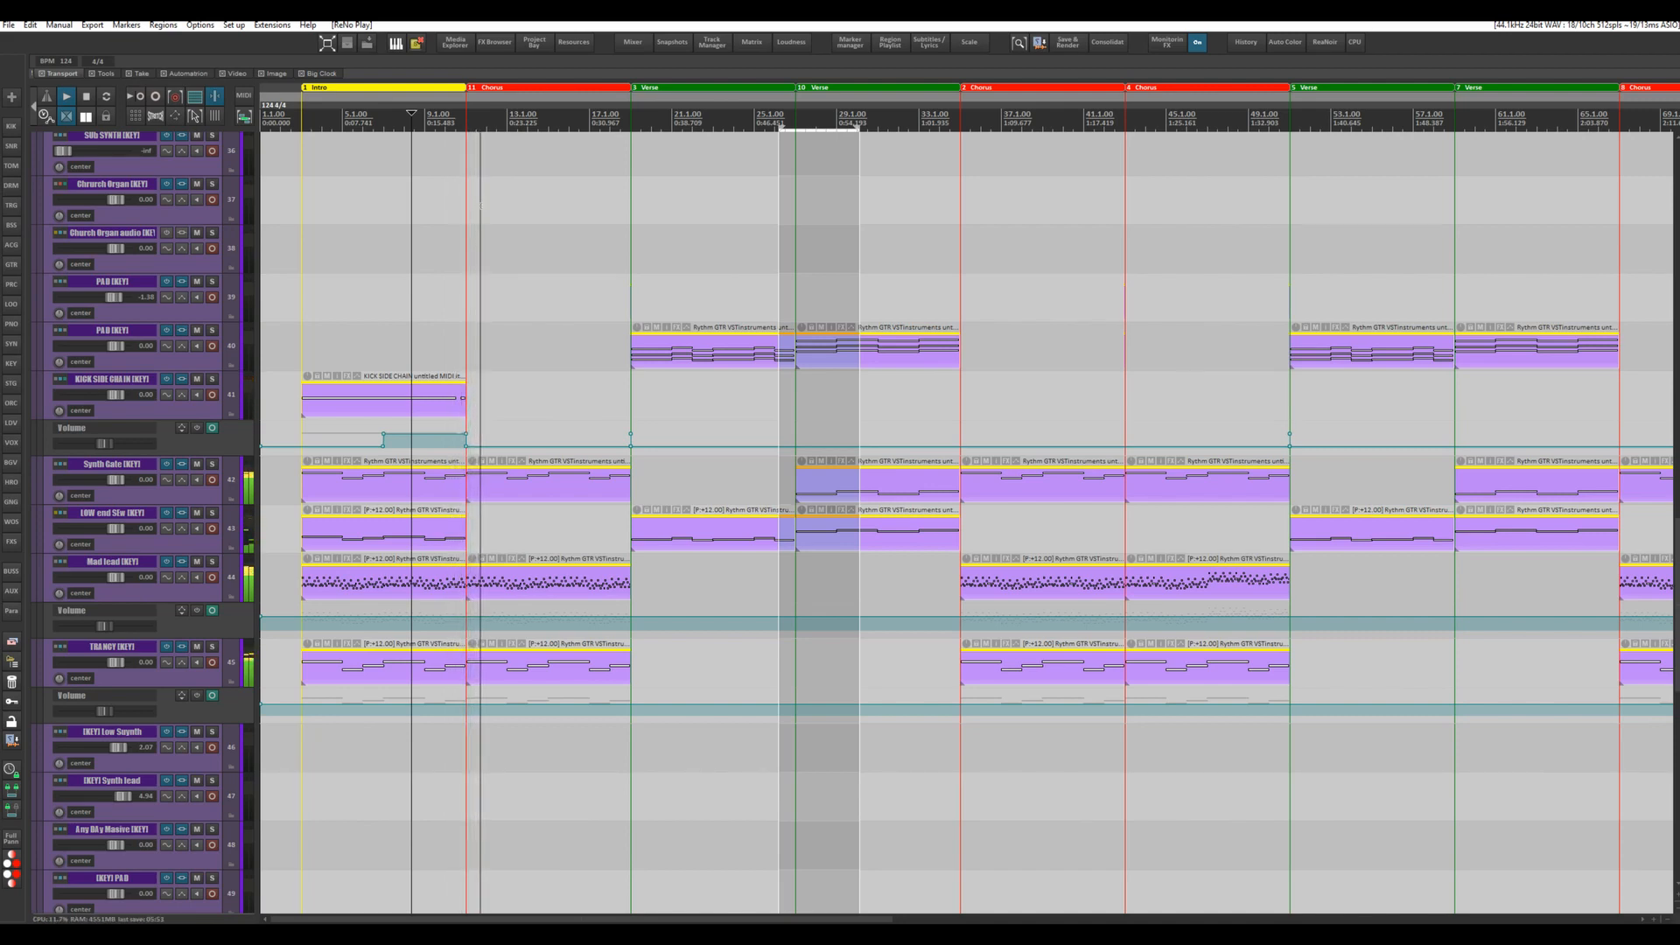
scroll(480, 206, down, 3)
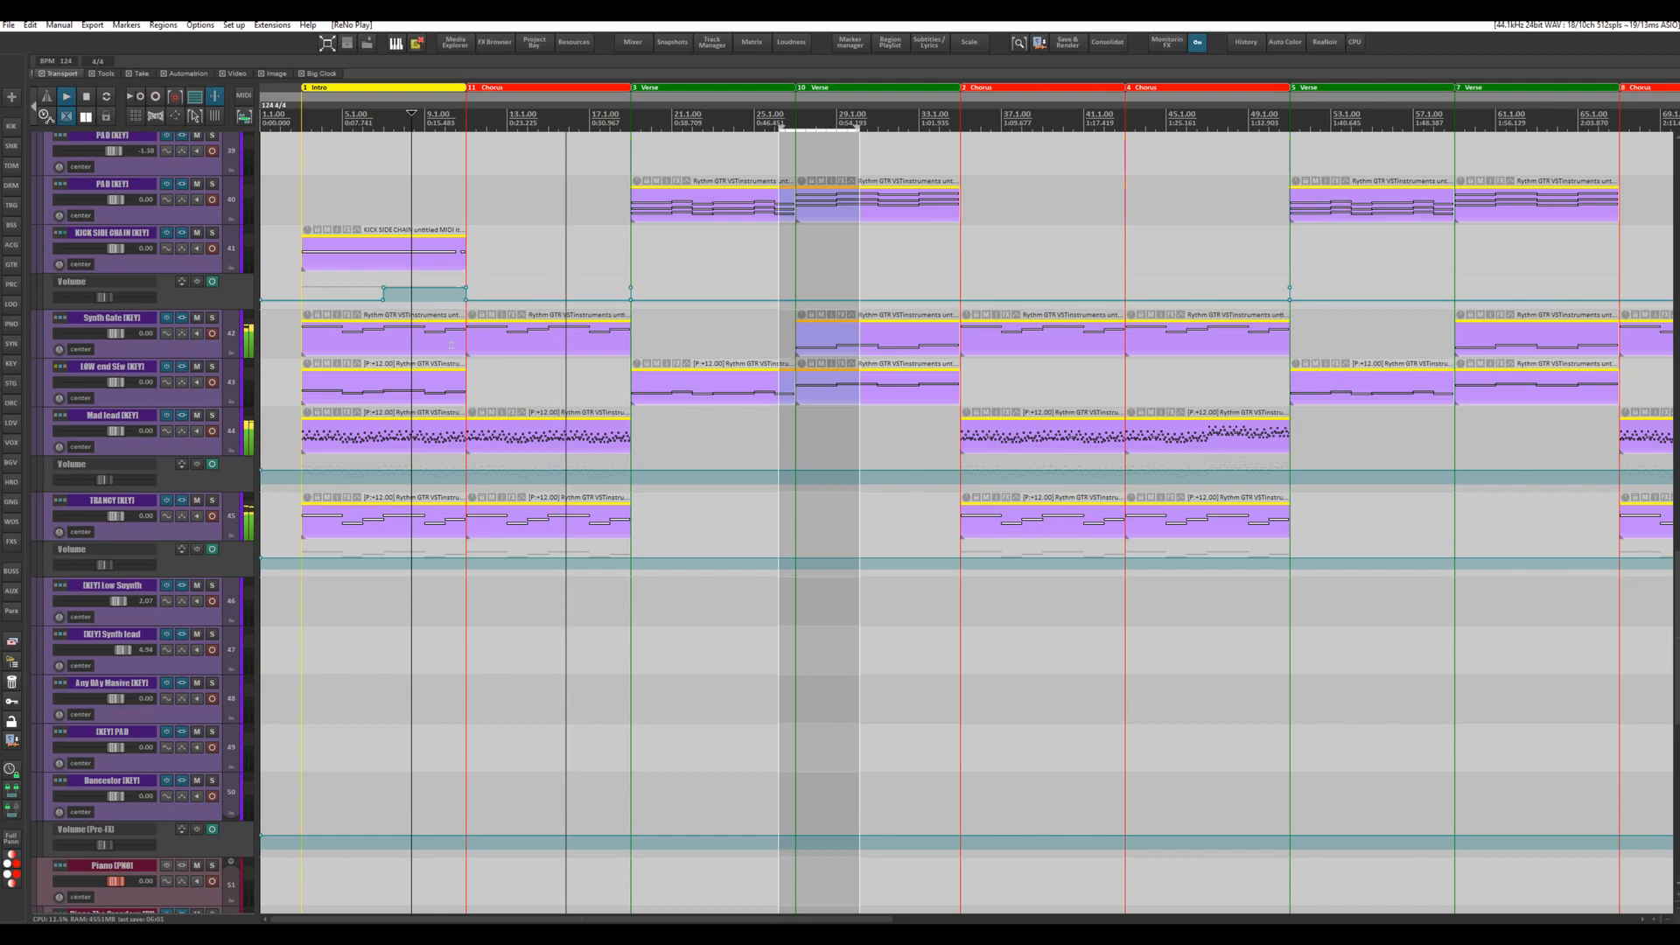
scroll(451, 344, up, 5)
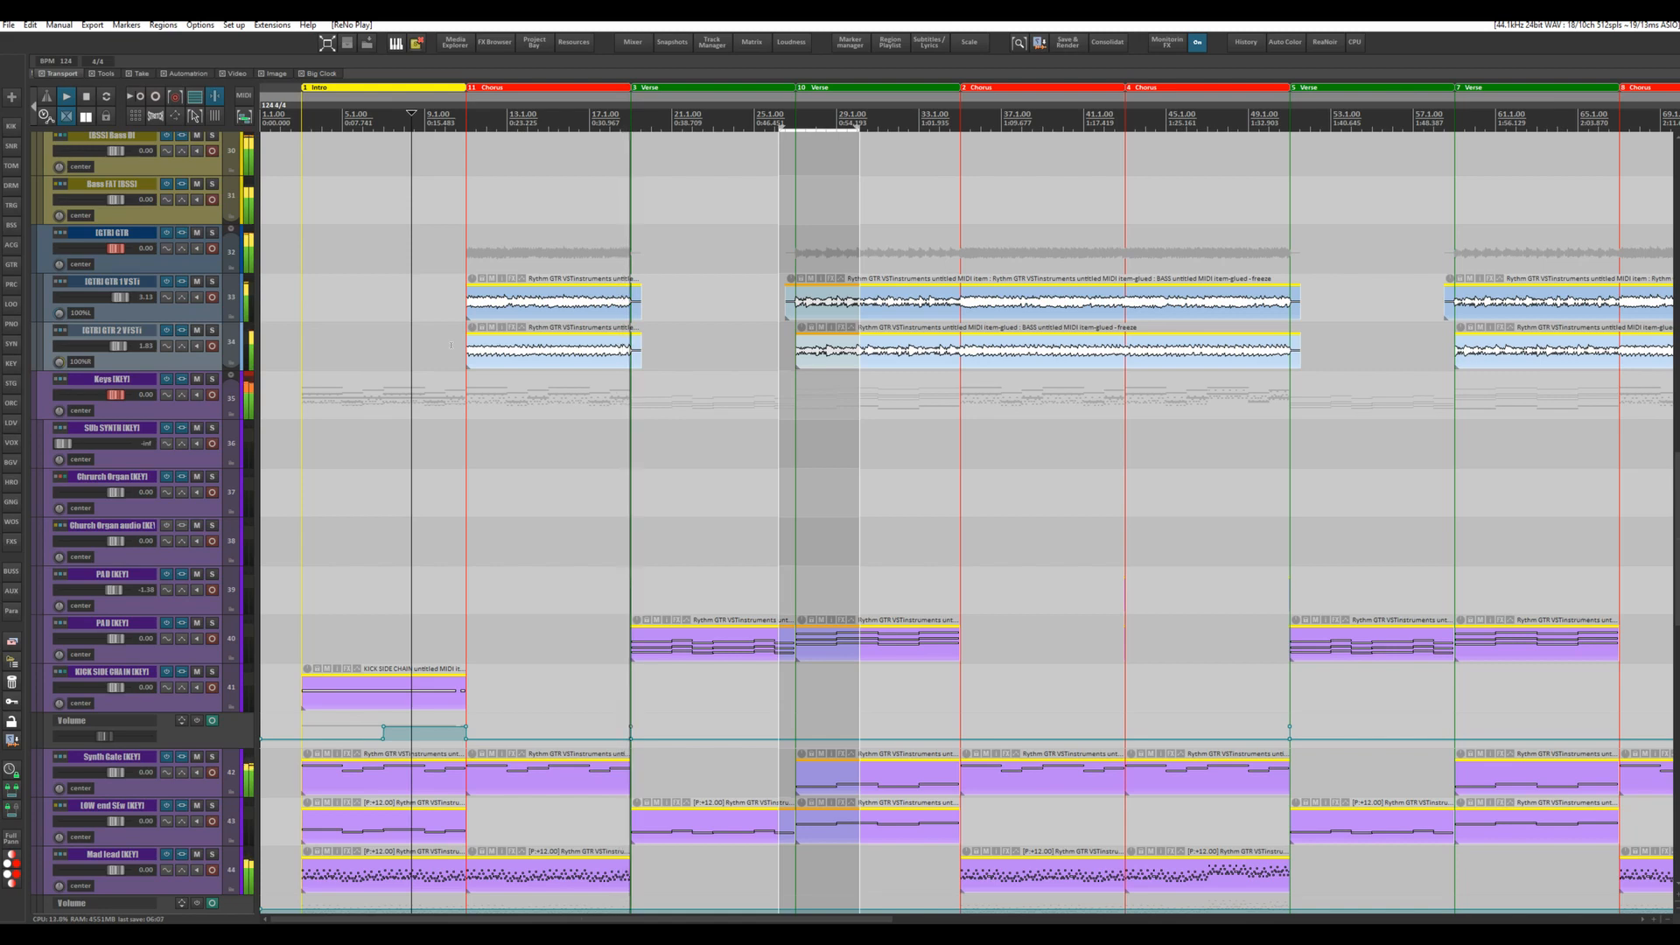
key(space)
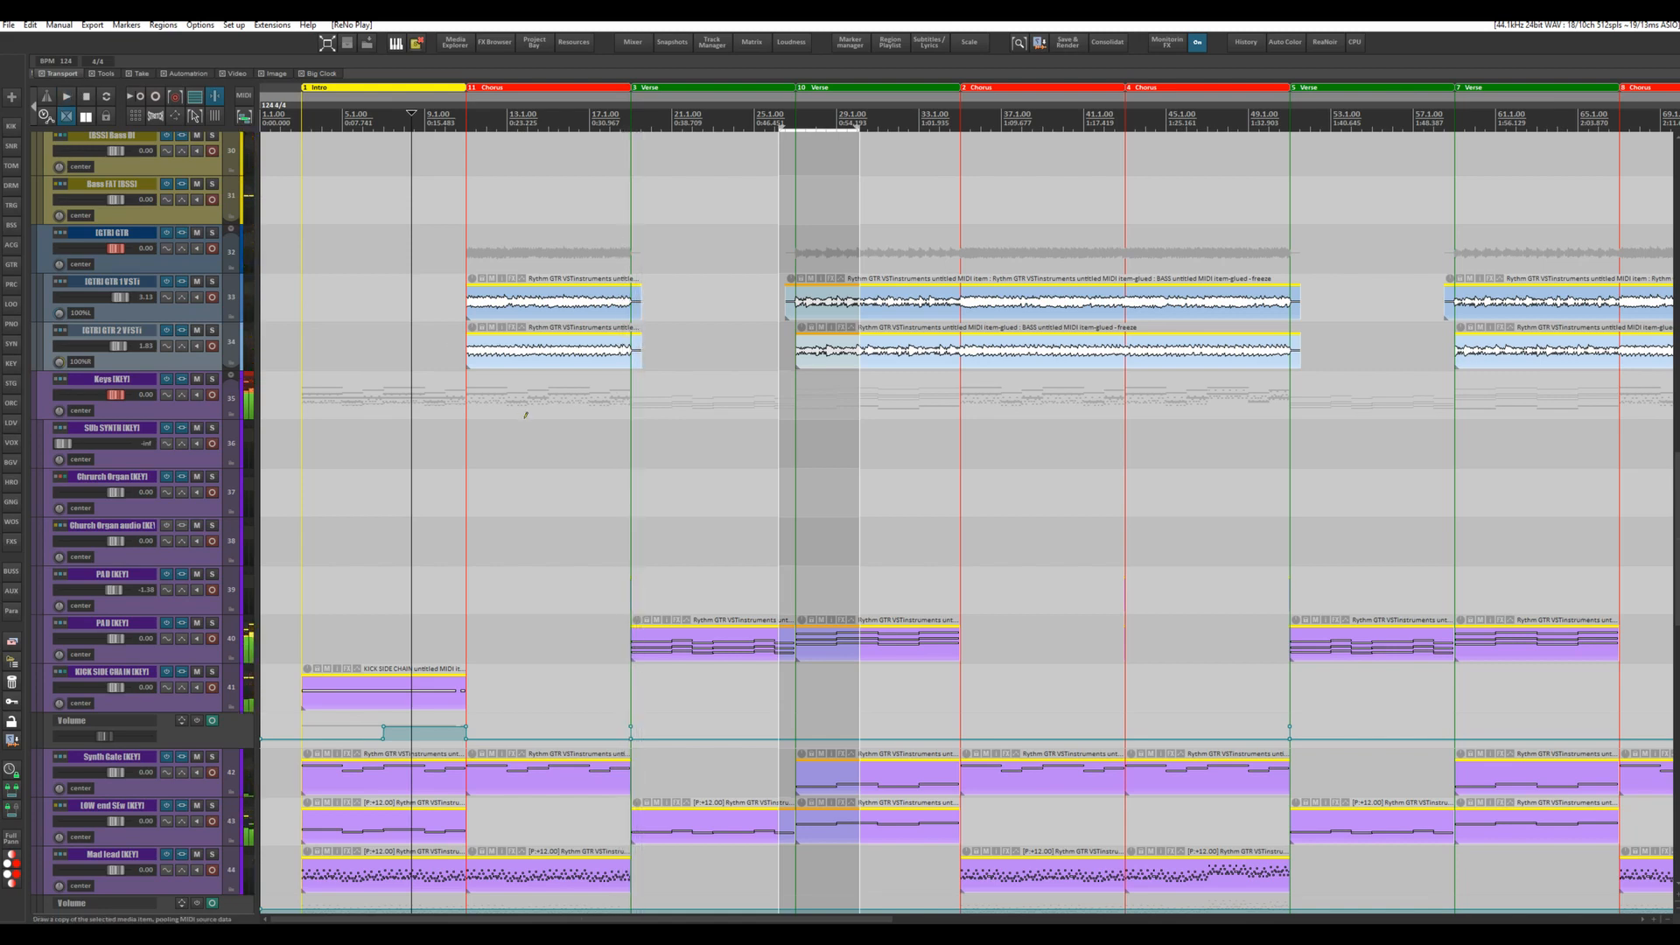
scroll(526, 414, up, 2)
scroll(530, 414, up, 1)
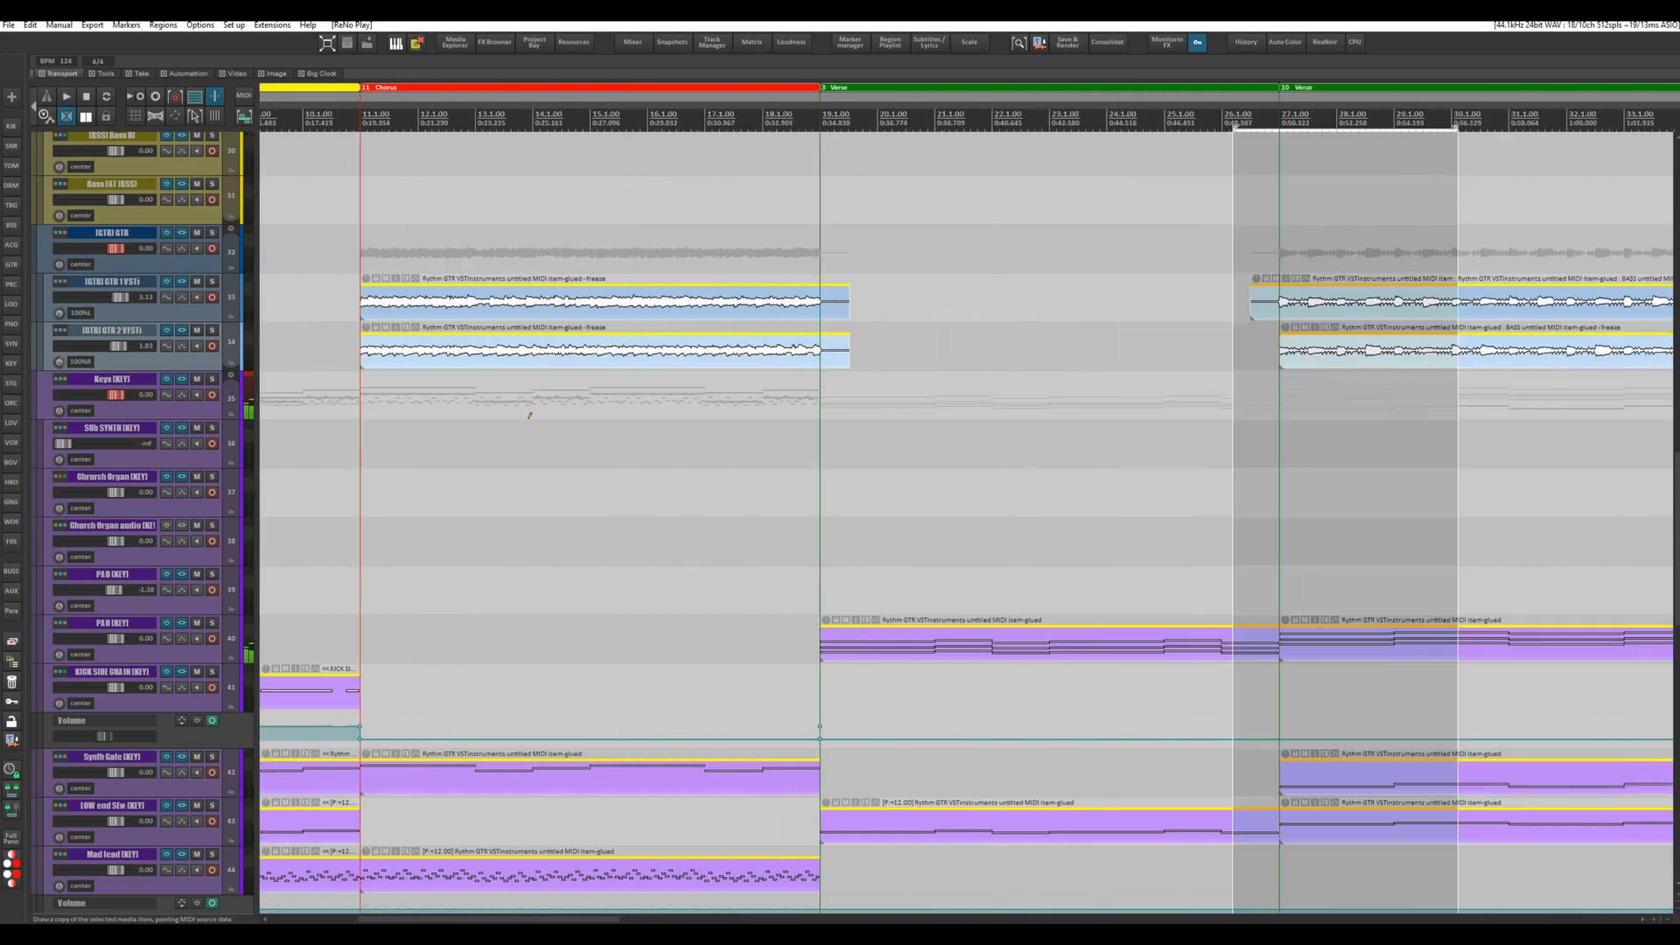
- Try raising the take pitch of all selected items by 1 semitone and play the song from the intro into the first chorus
scroll(530, 414, left, 3)
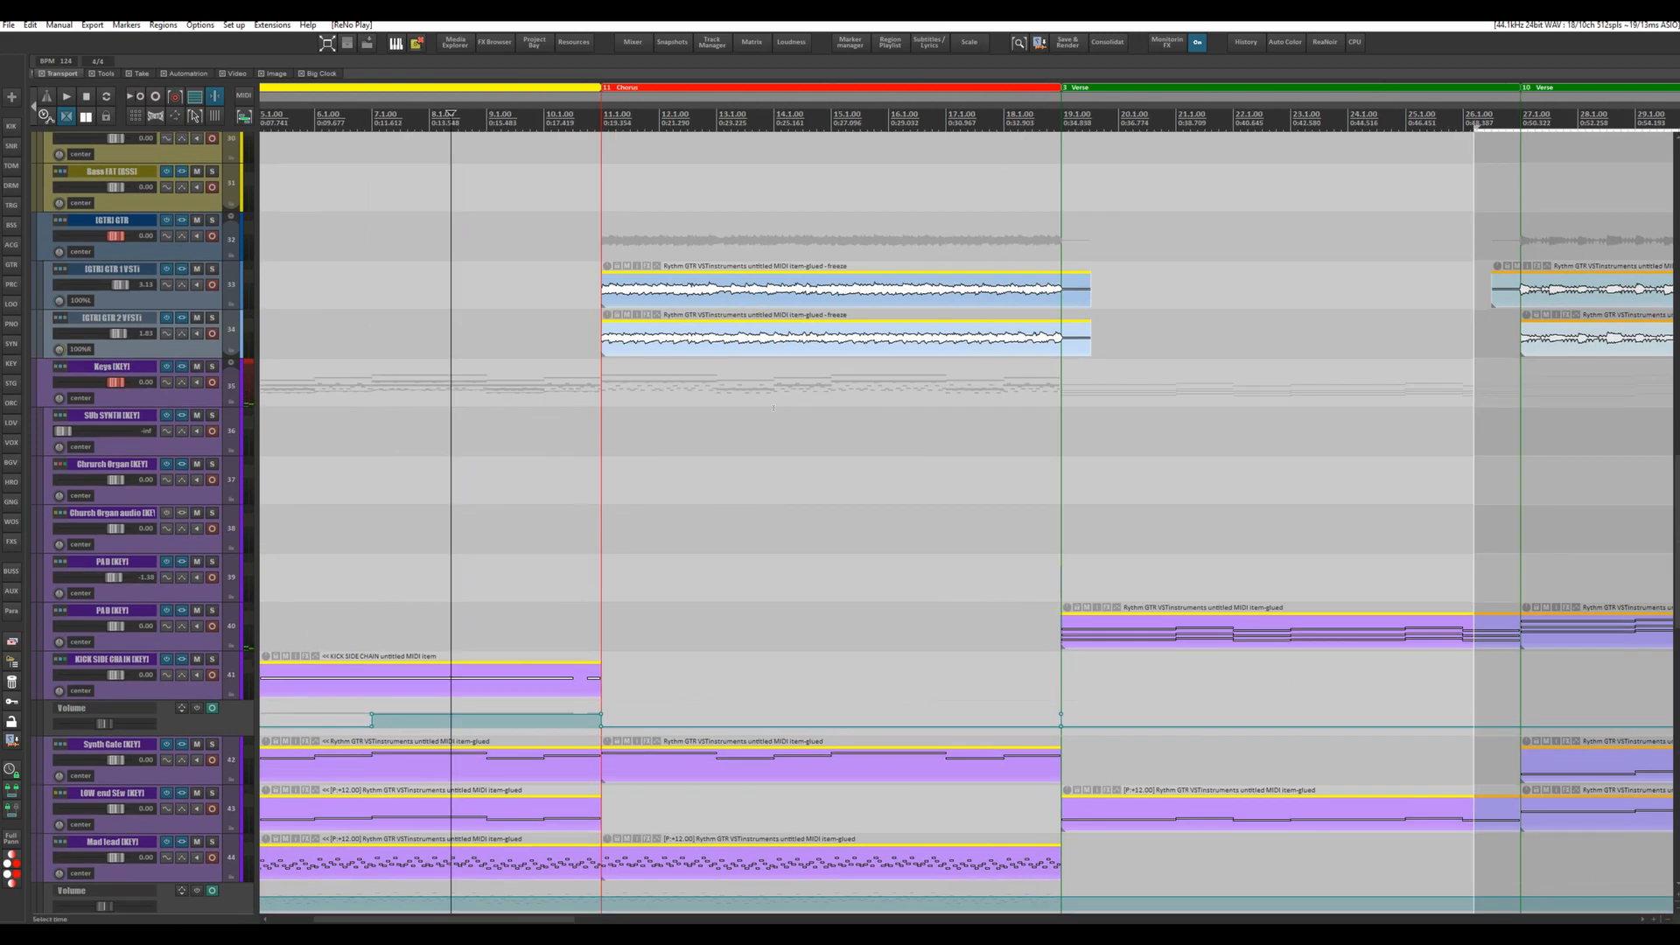
scroll(774, 407, up, 2)
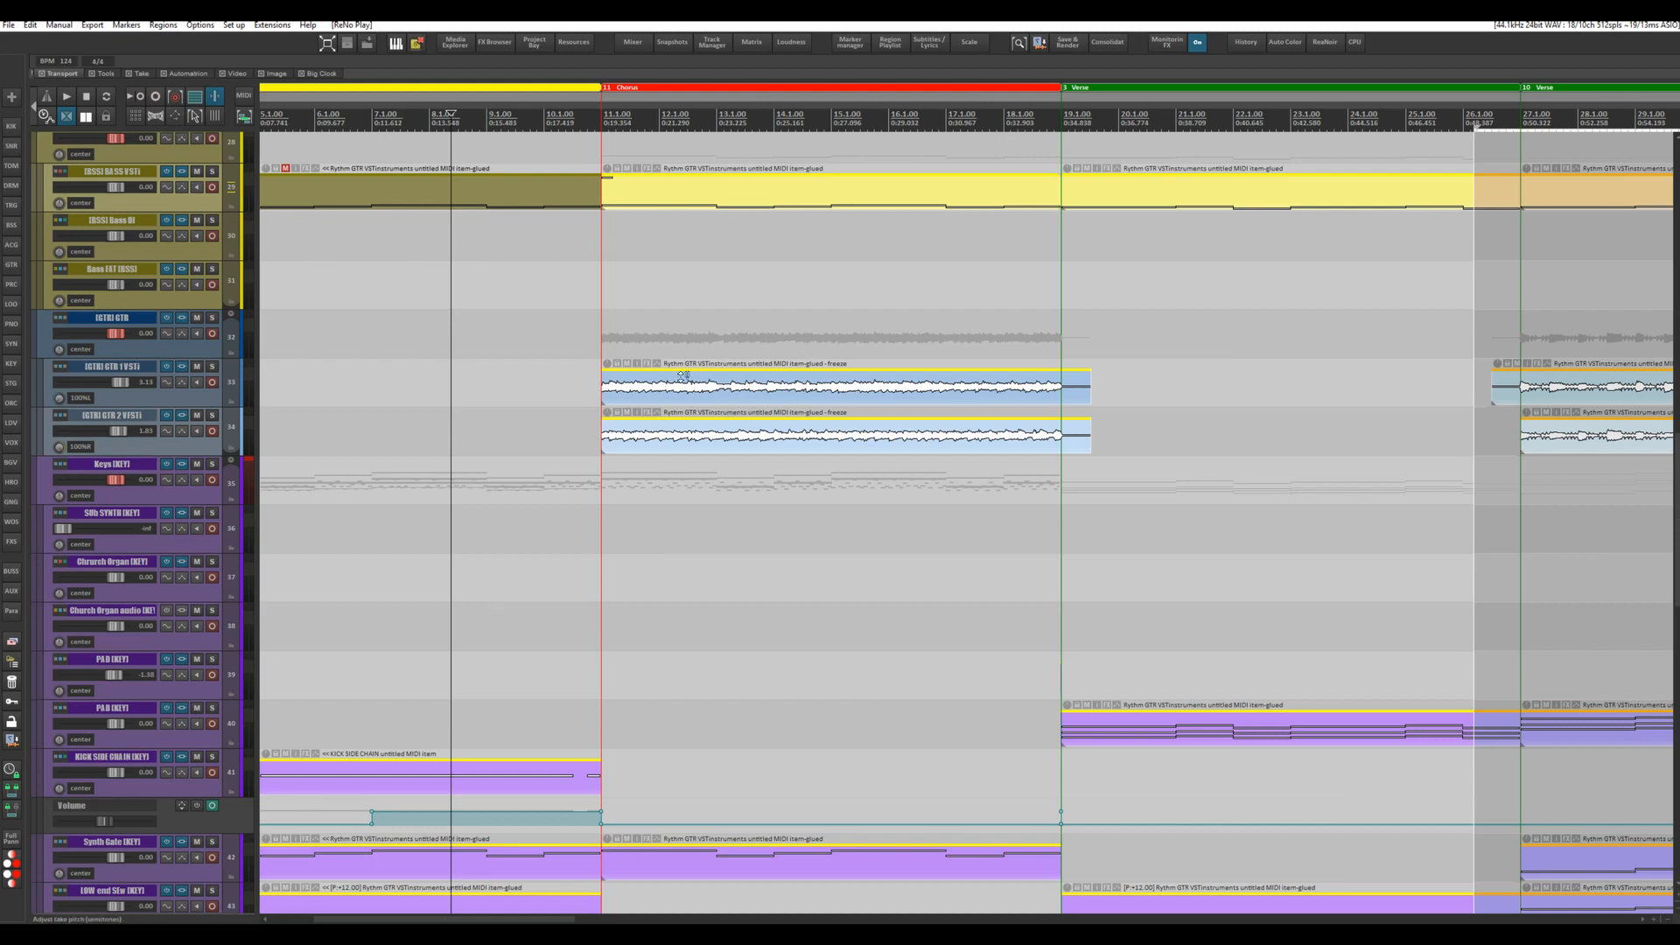
drag(683, 376, 676, 367)
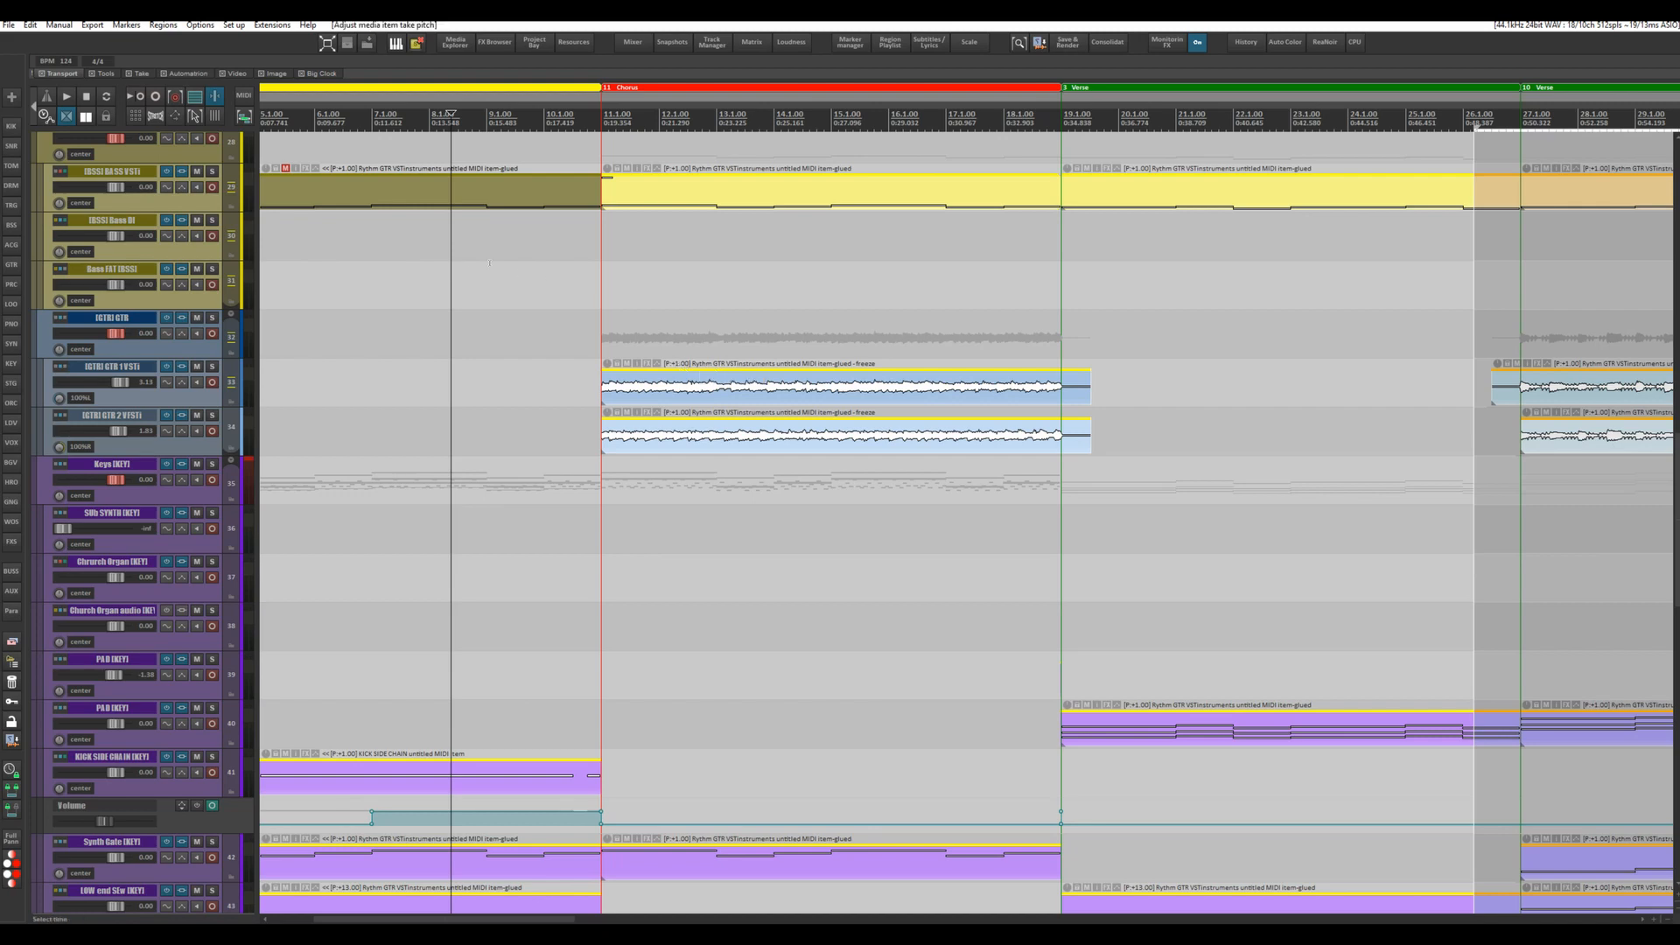
key(space)
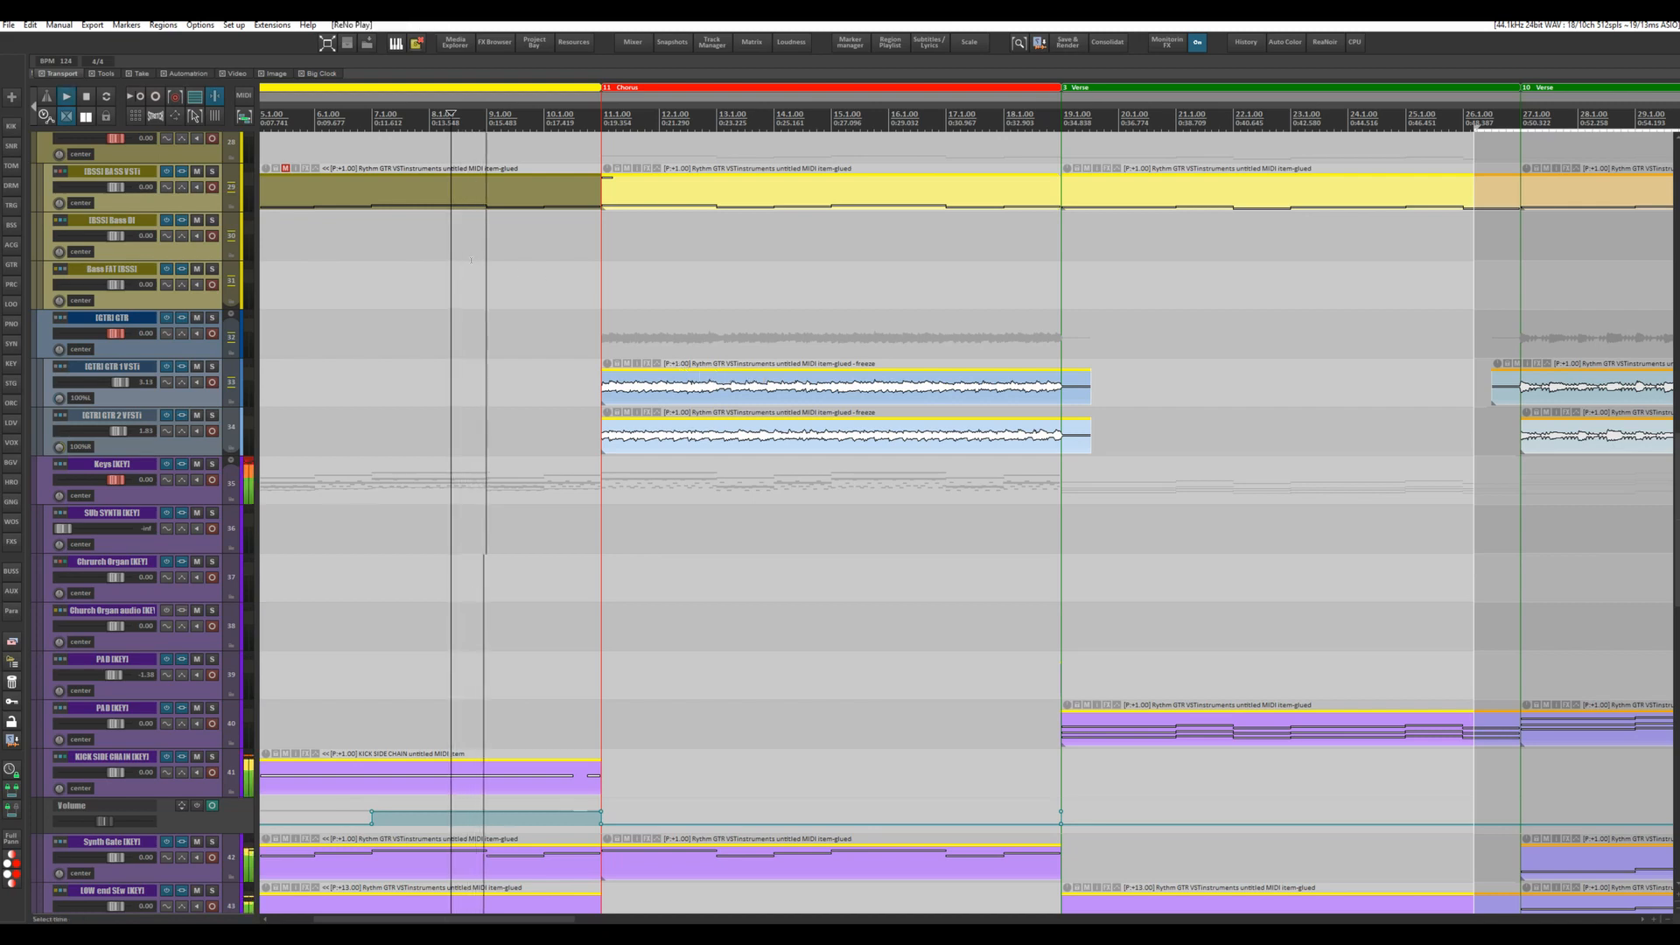
scroll(470, 260, down, 3)
scroll(490, 272, down, 6)
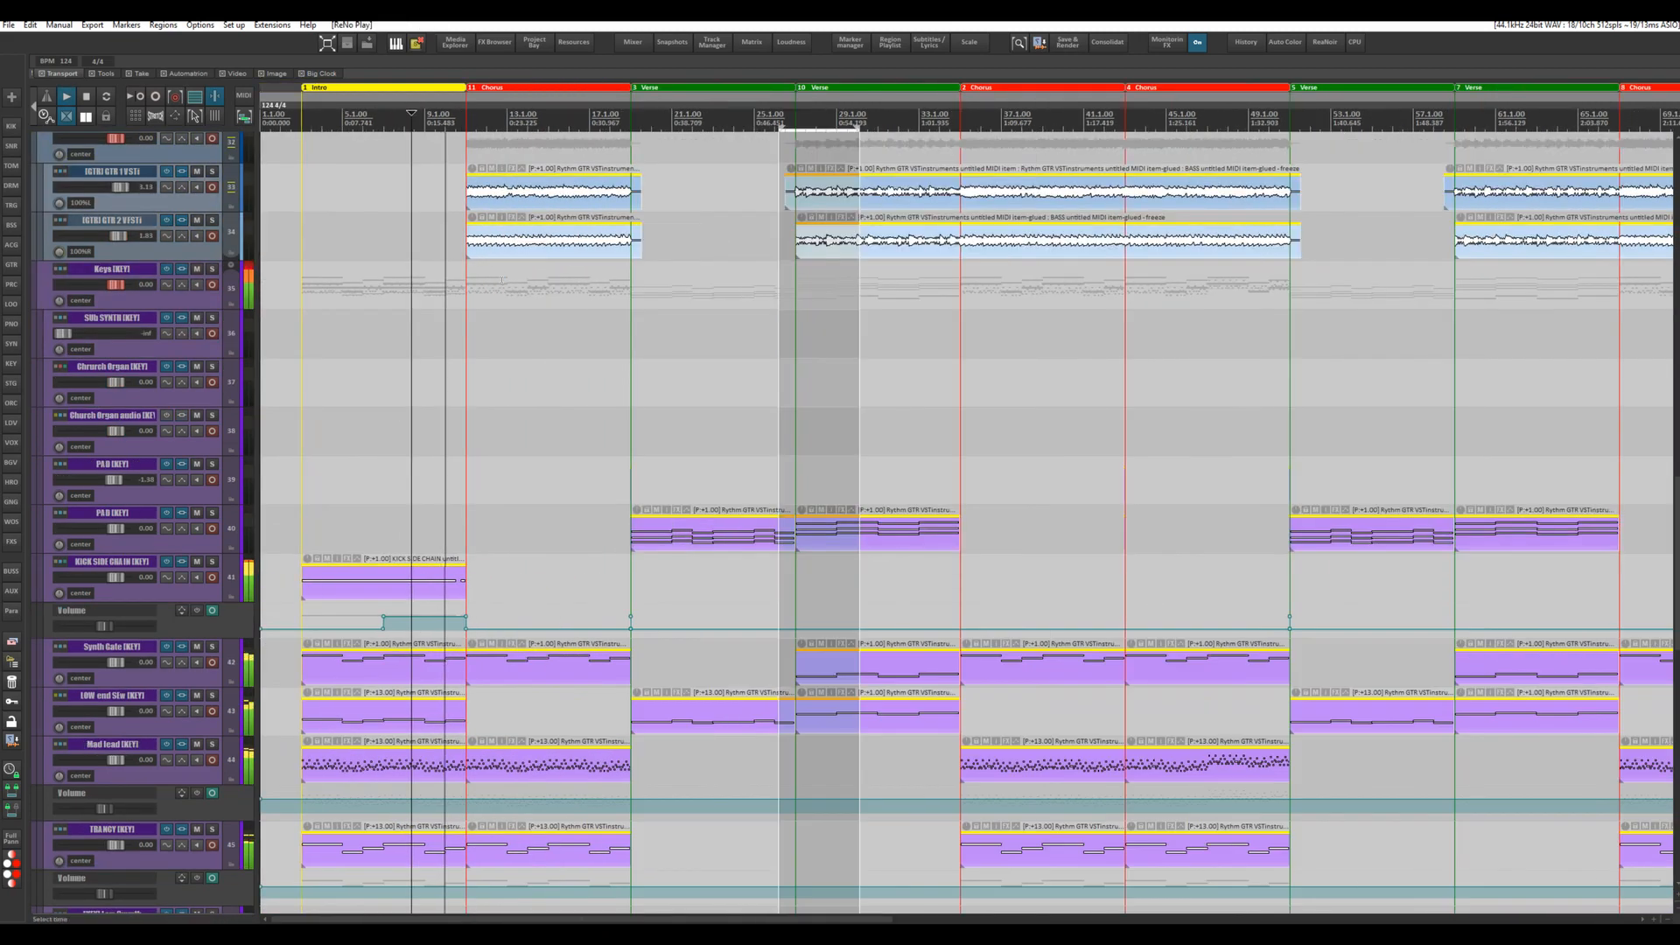
scroll(501, 279, down, 1)
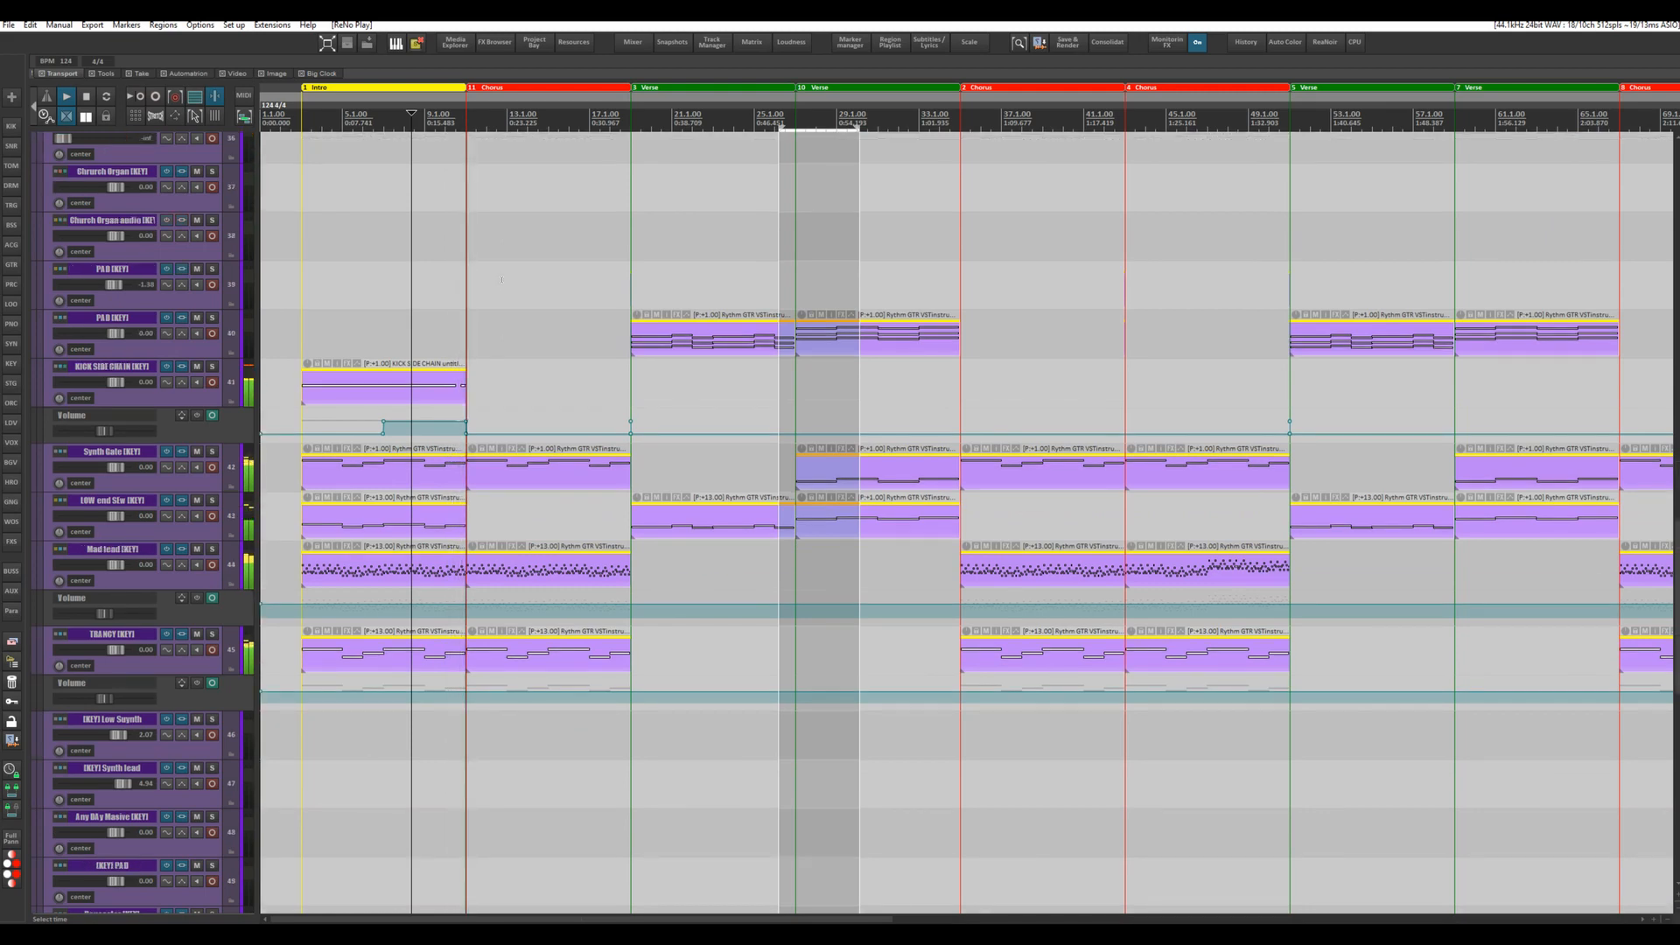
scroll(501, 279, up, 8)
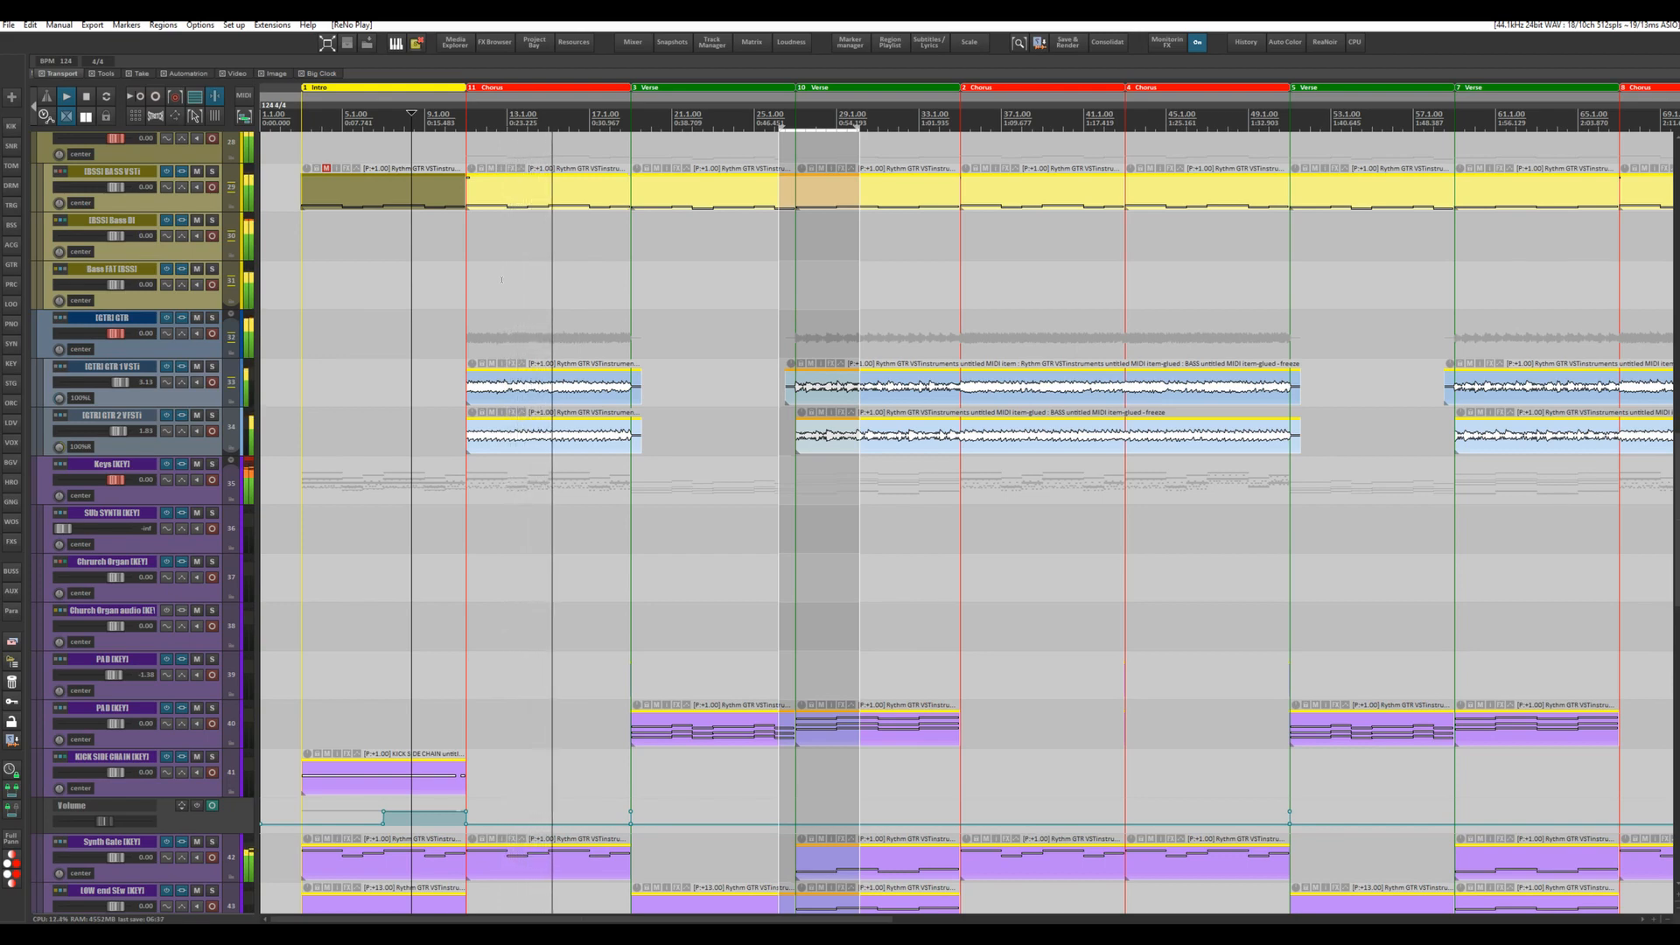
key(space)
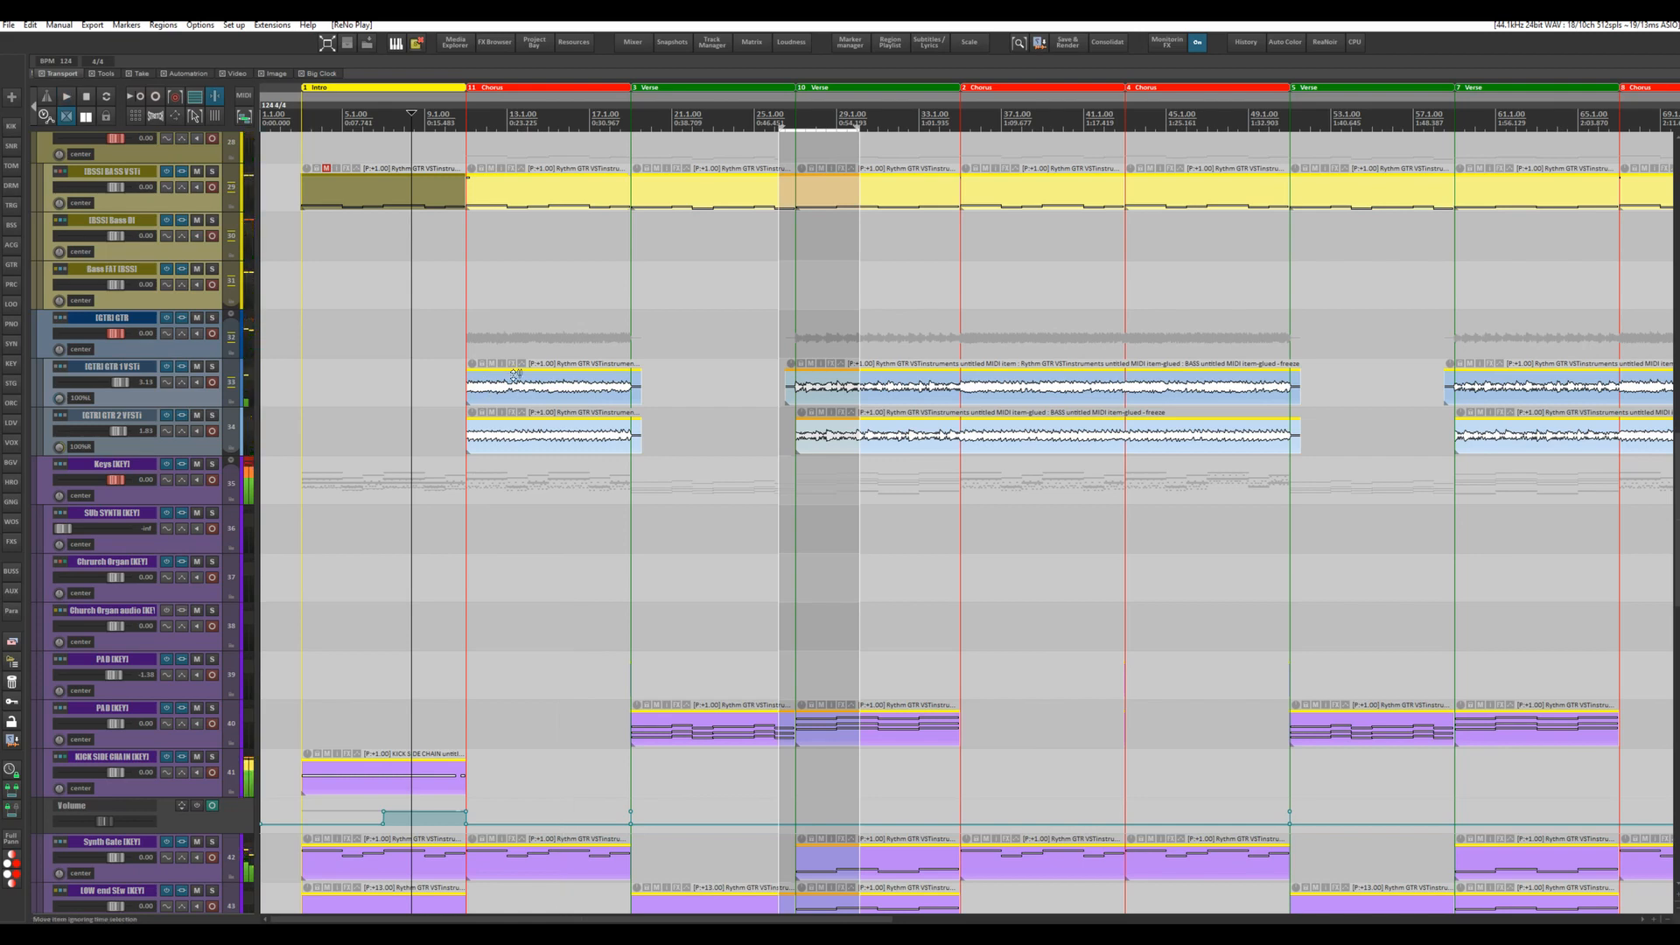
- Try setting the take pitch of all selected items to +2 semitones and play the song from the intro into the first chorus
drag(522, 376, 514, 366)
key(space)
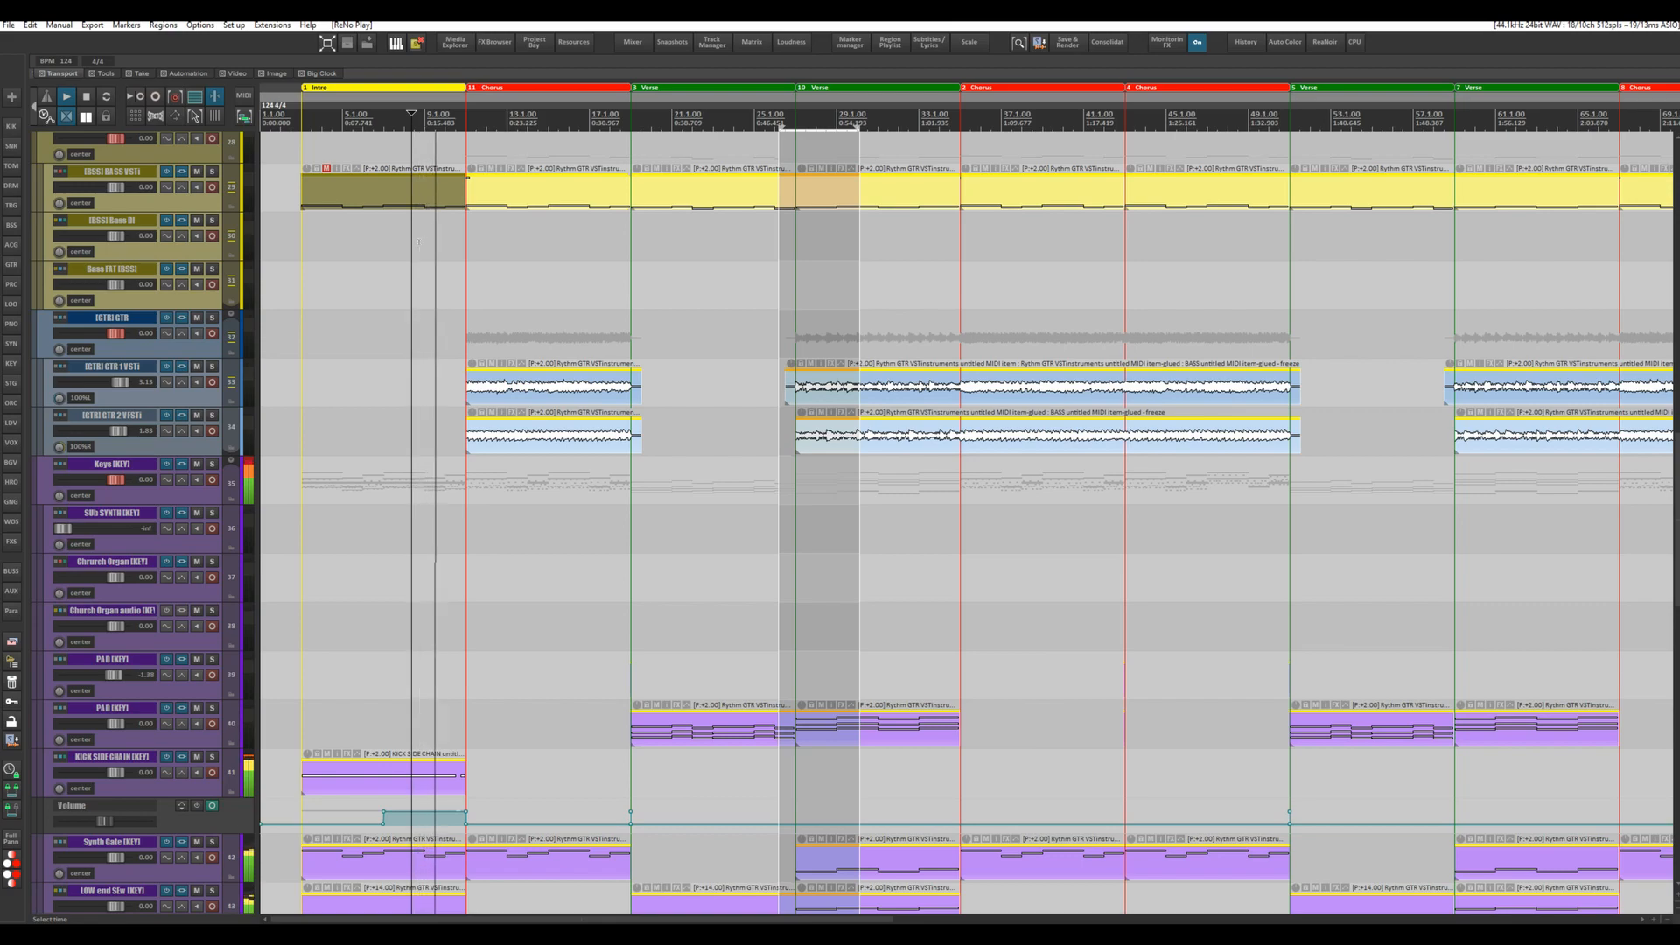
scroll(419, 242, down, 8)
scroll(418, 242, up, 2)
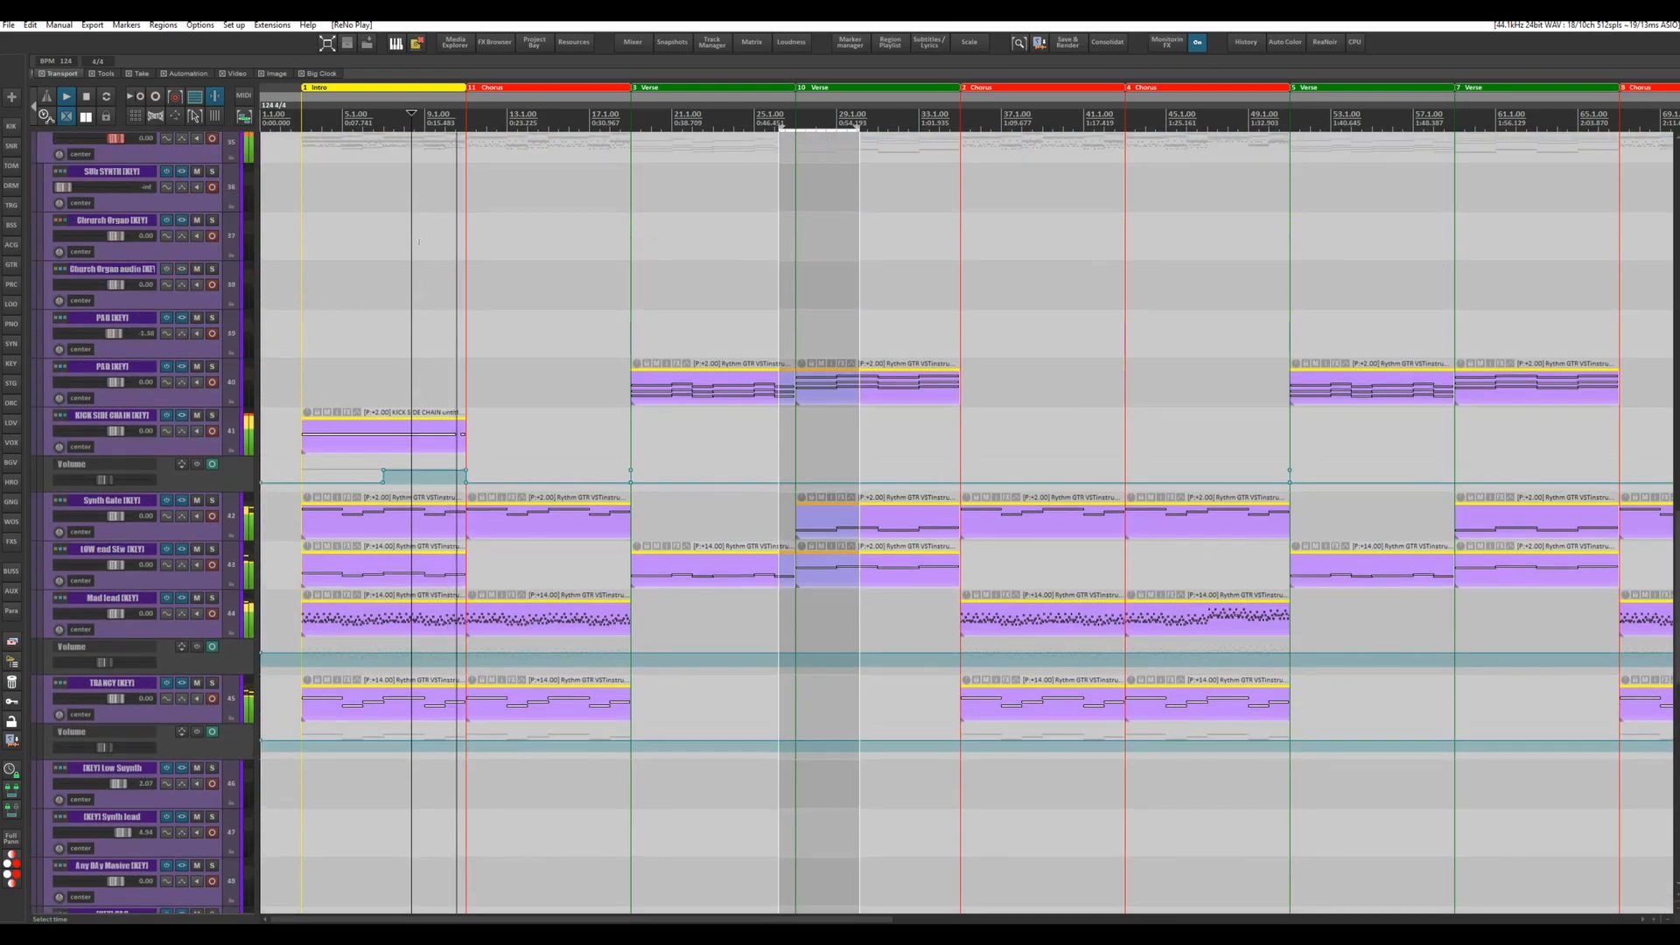
scroll(419, 242, up, 7)
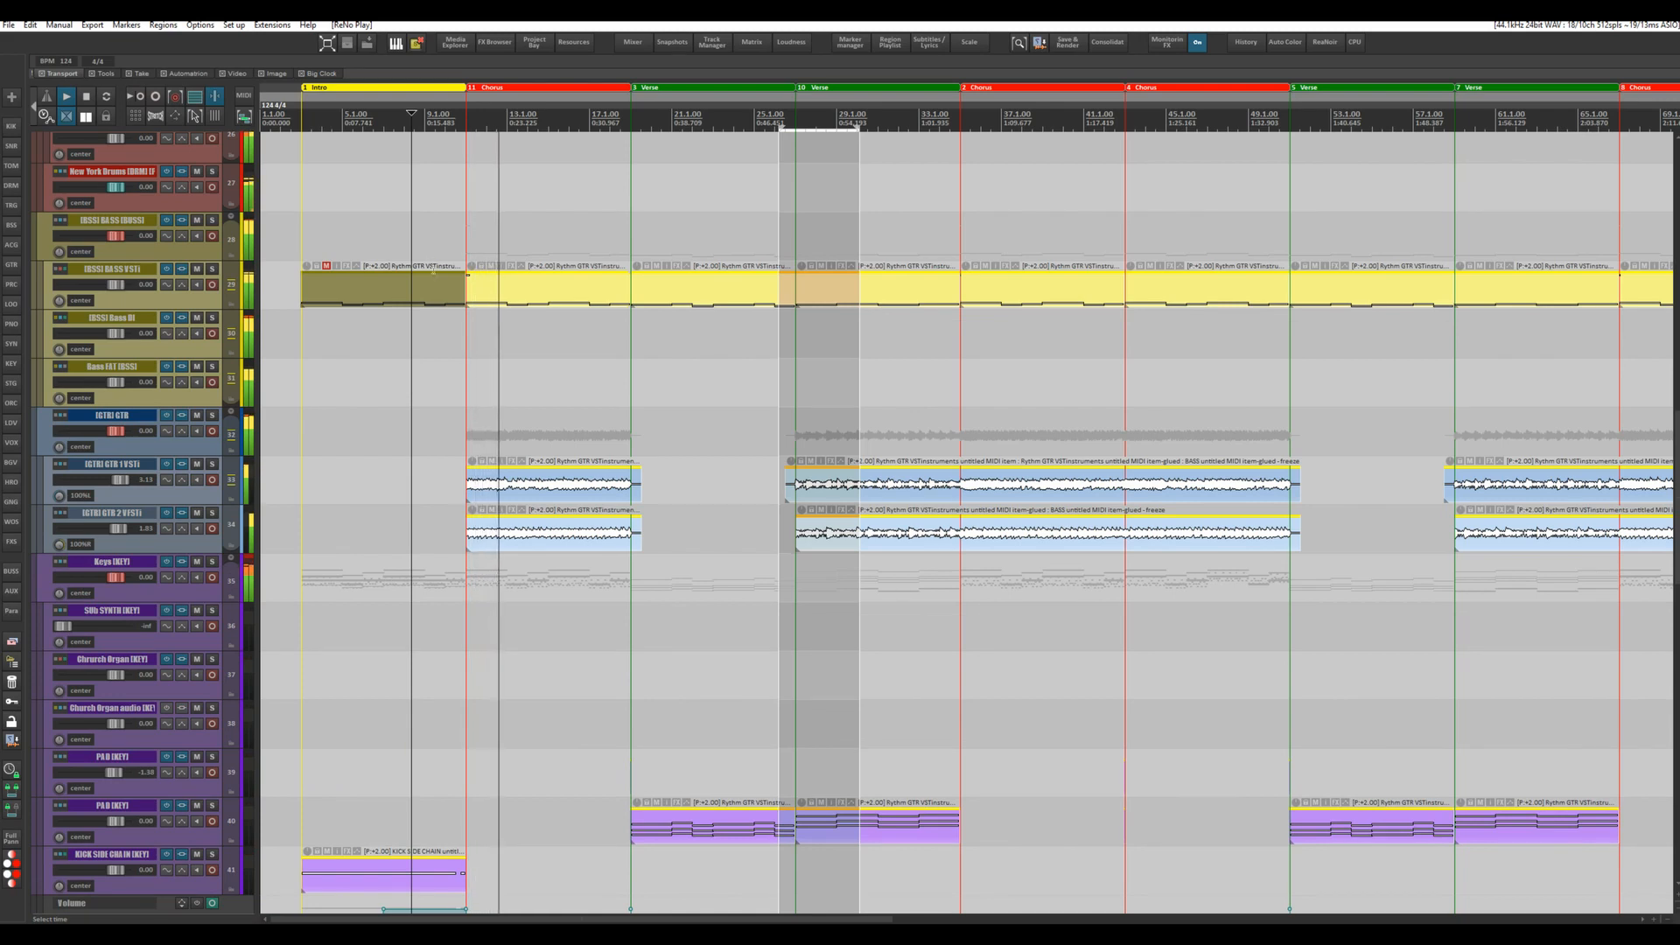
scroll(495, 394, up, 4)
drag(570, 386, 722, 365)
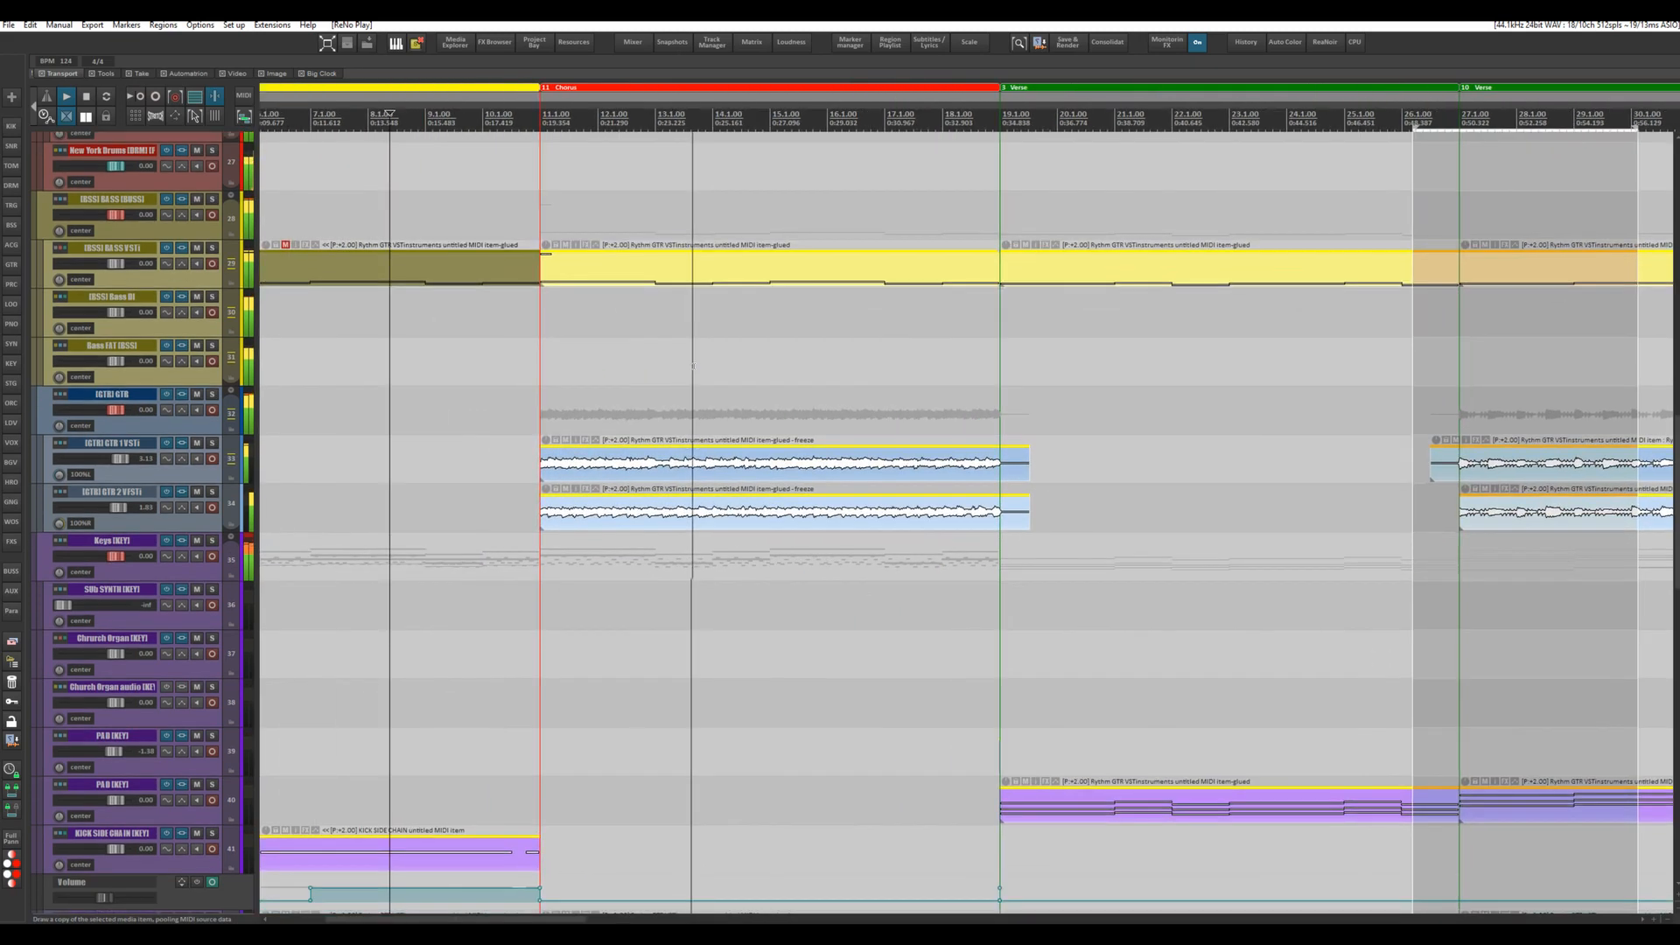
key(space)
- Try lowering the take pitch of all selected items to -1 semitone during playback and return them to their original pitch
drag(619, 464, 621, 481)
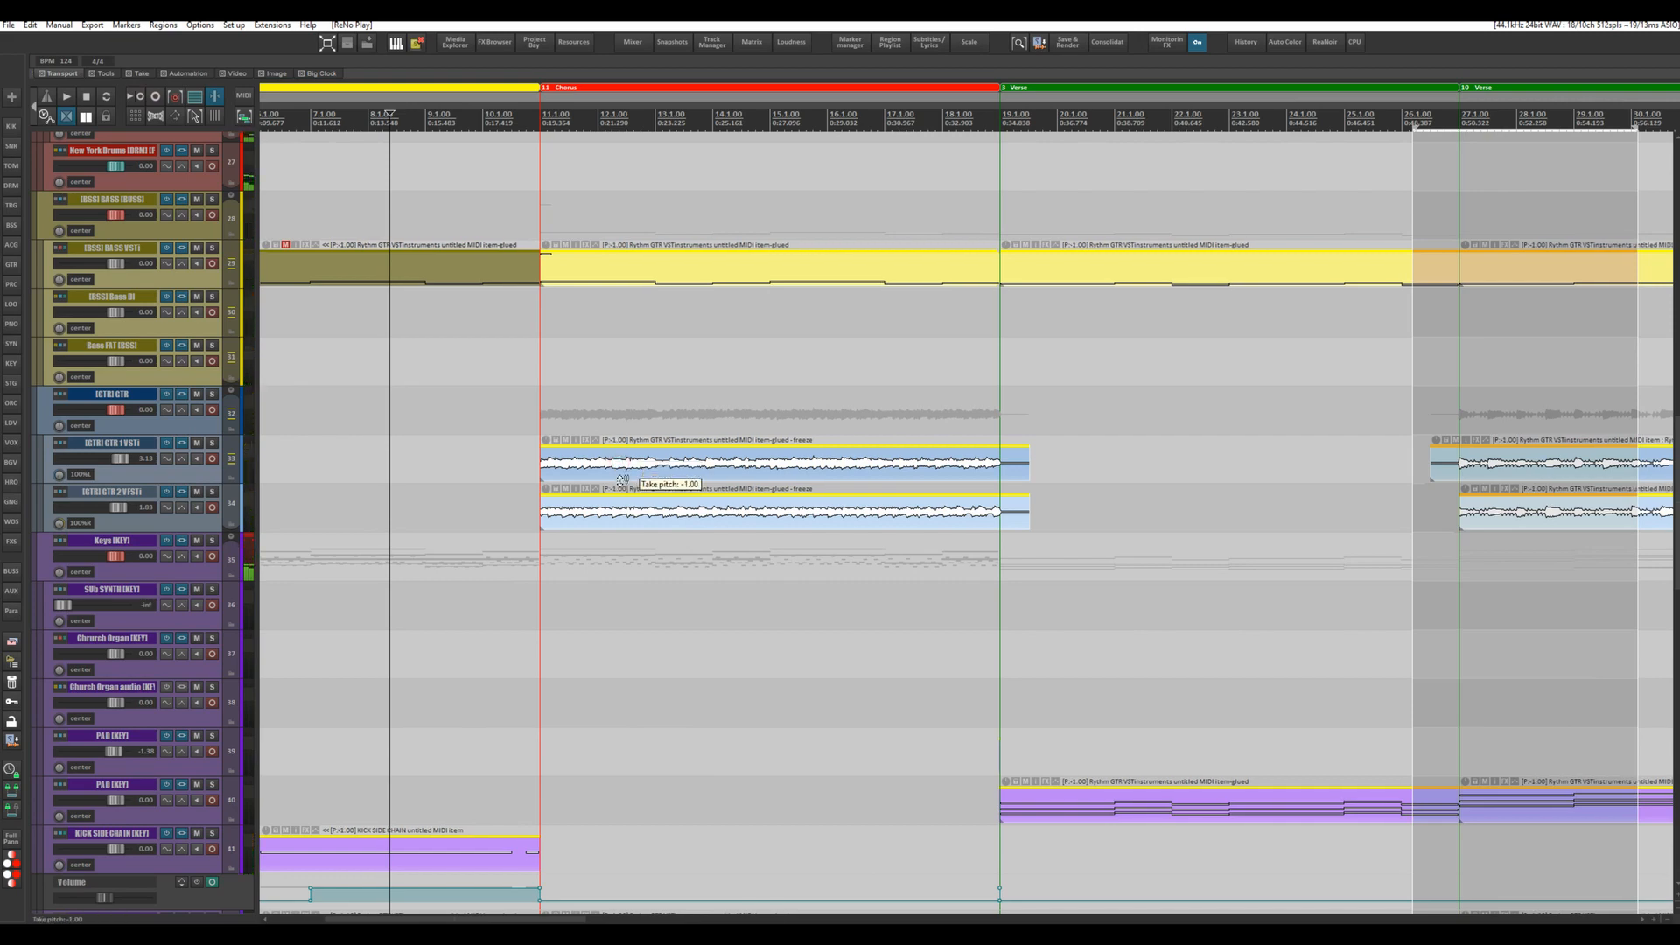
key(space)
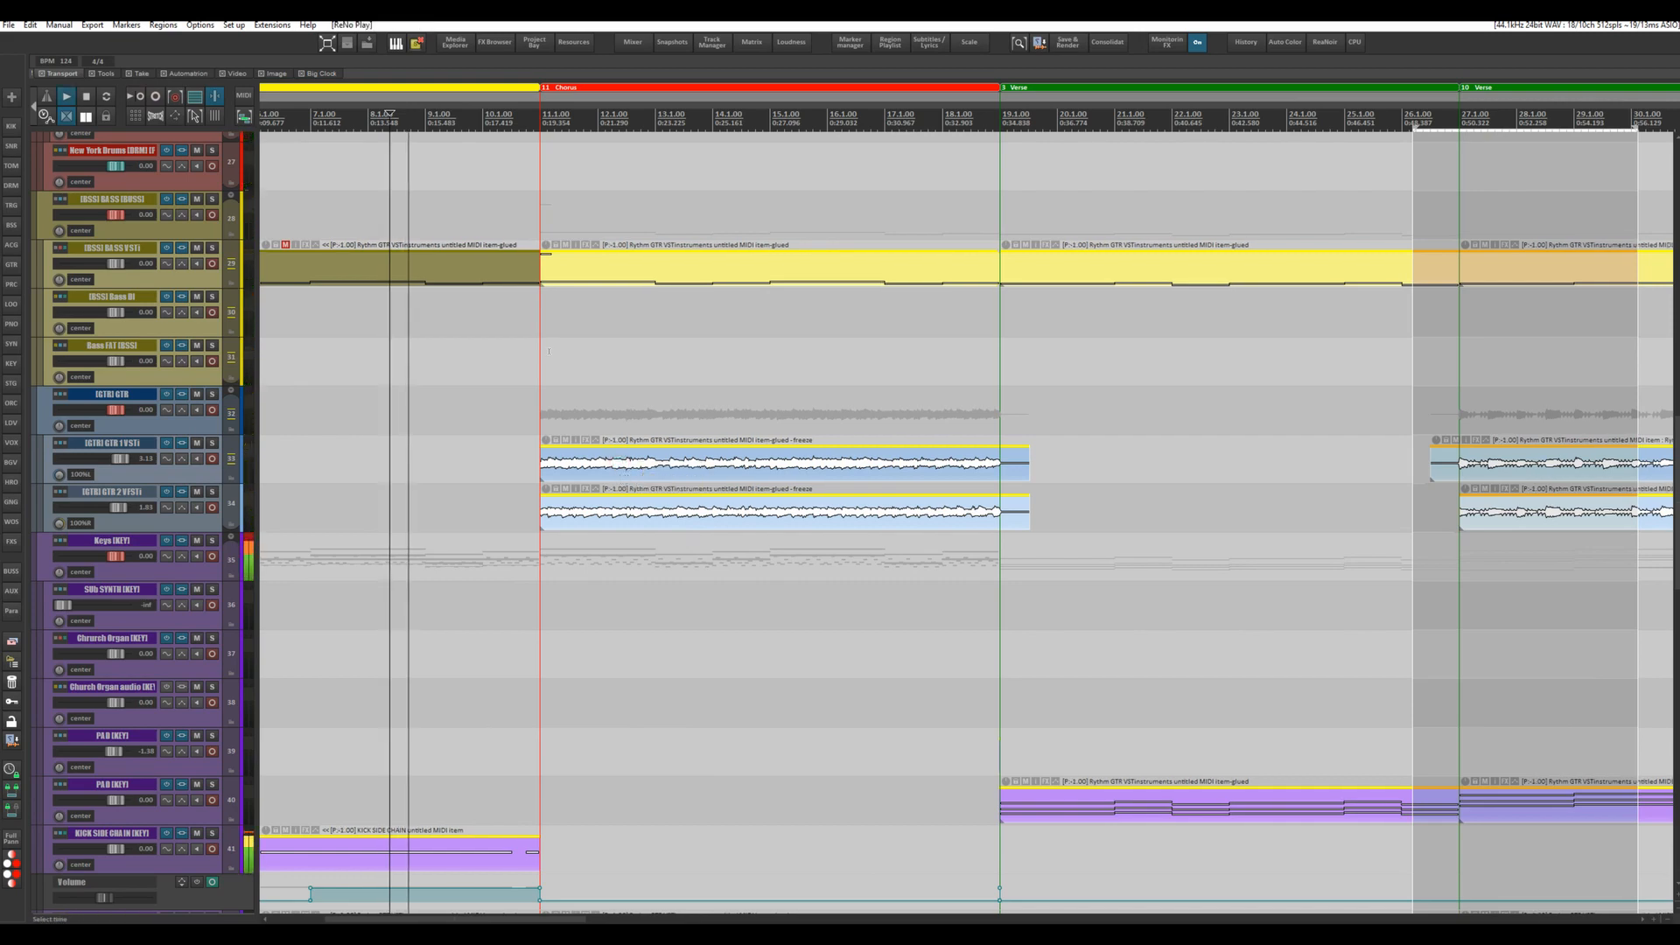
scroll(548, 350, down, 3)
scroll(549, 351, down, 3)
scroll(548, 351, down, 2)
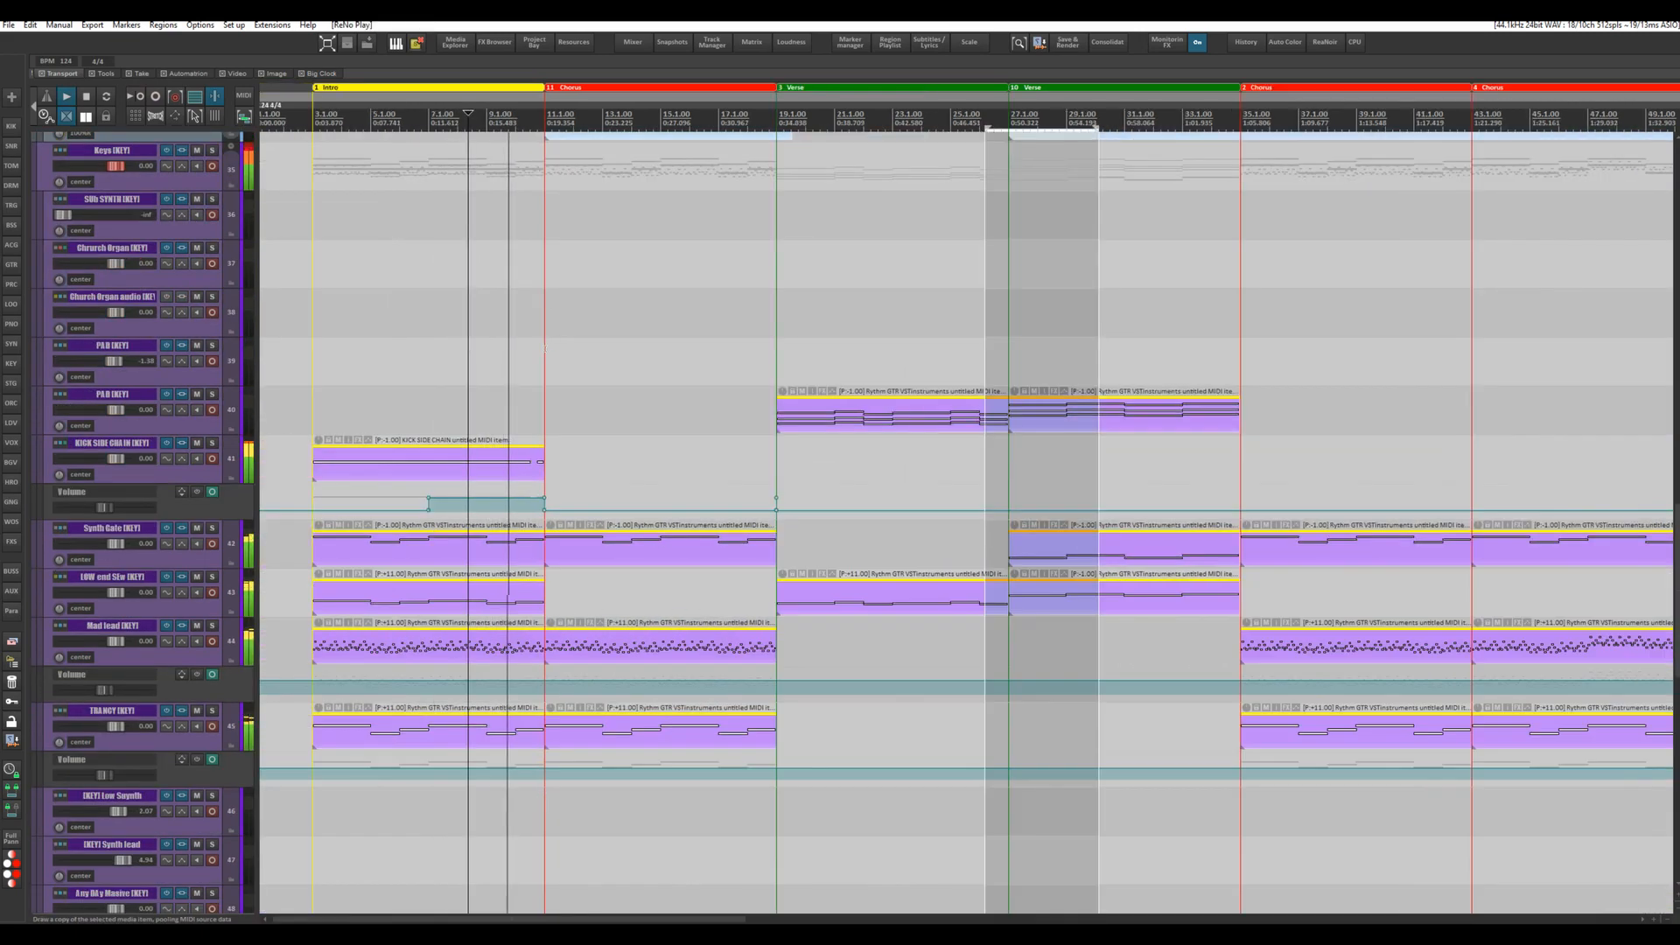
scroll(543, 347, down, 3)
scroll(539, 345, down, 5)
scroll(525, 336, up, 8)
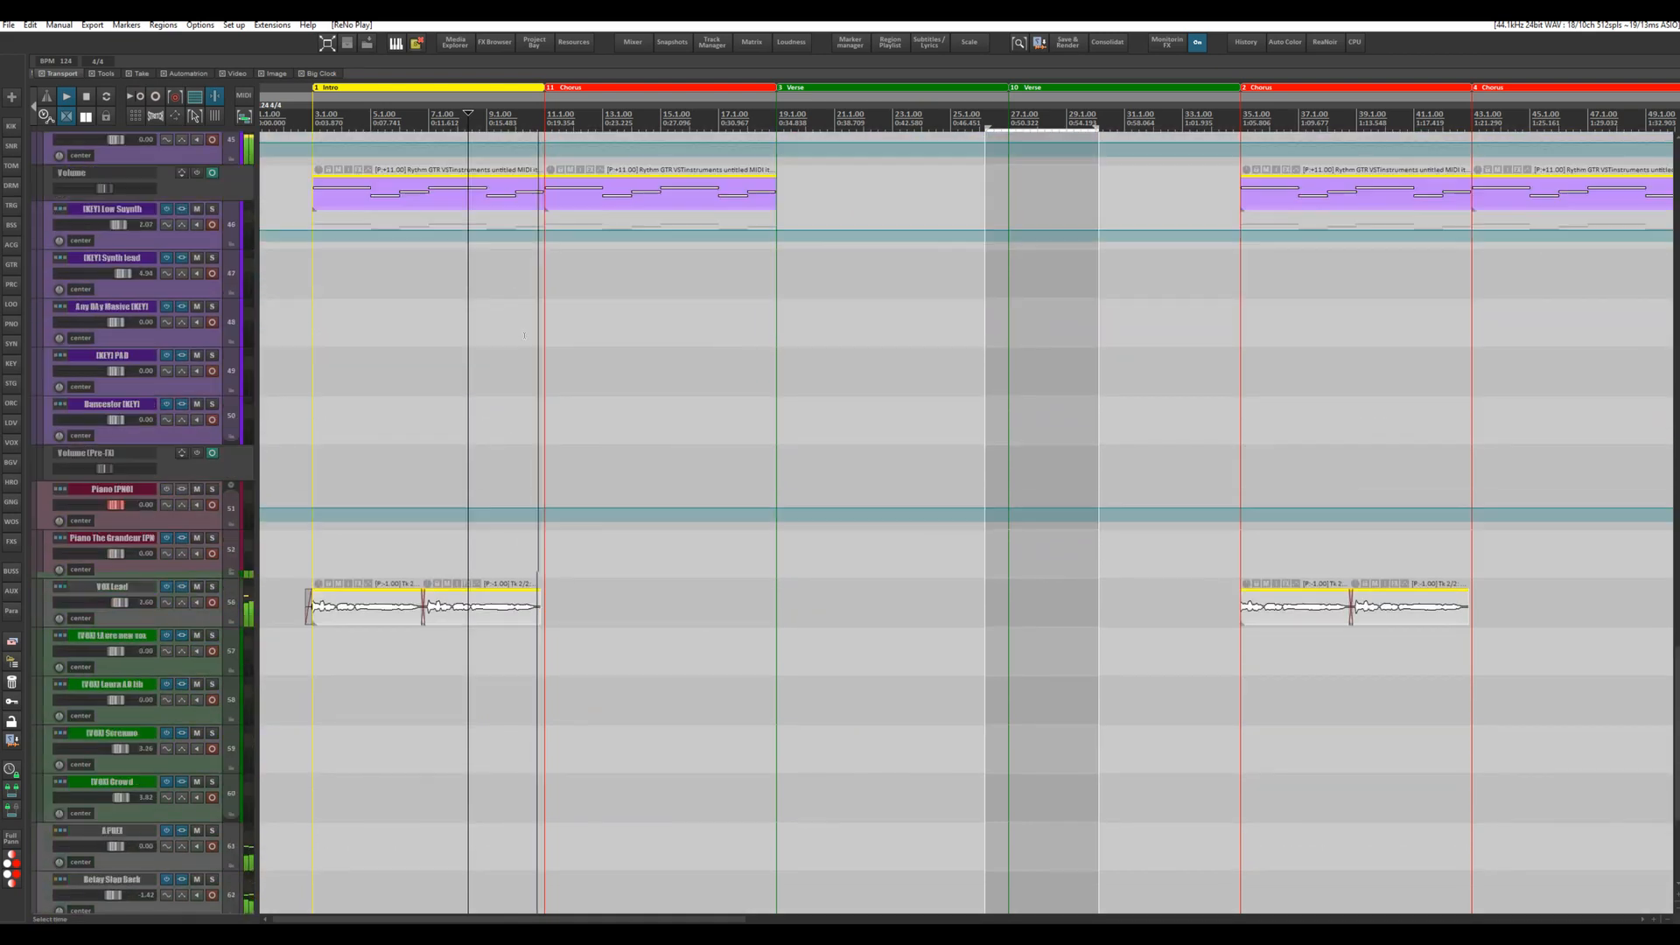
scroll(525, 336, up, 4)
scroll(568, 333, up, 3)
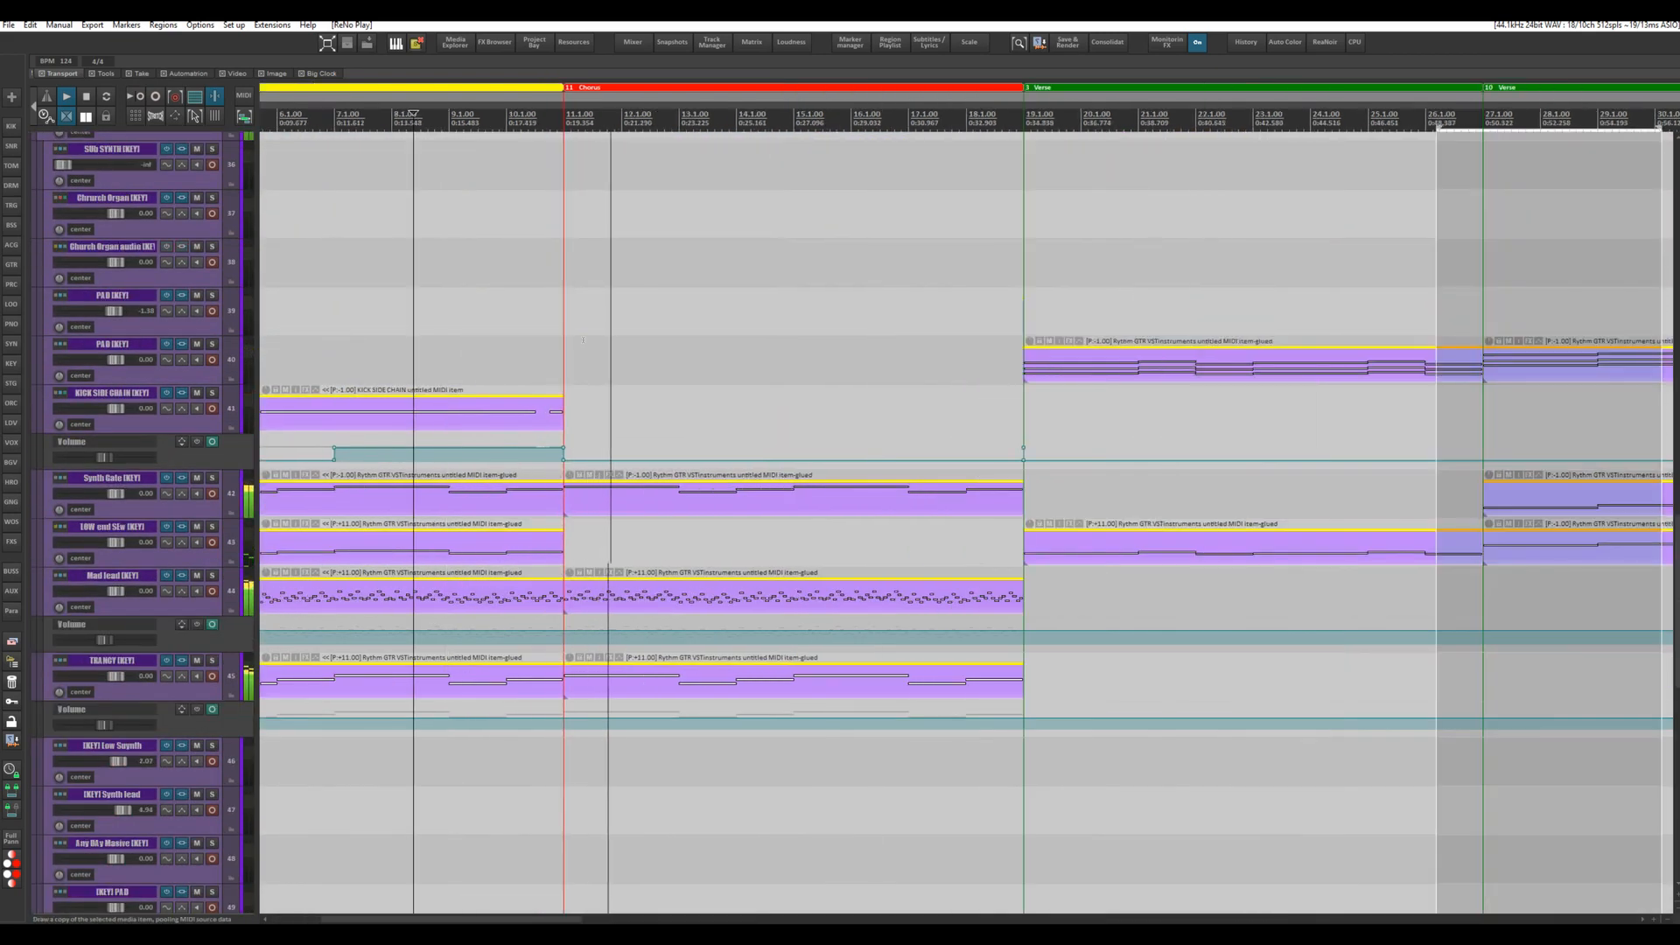
scroll(604, 332, up, 5)
scroll(604, 331, down, 3)
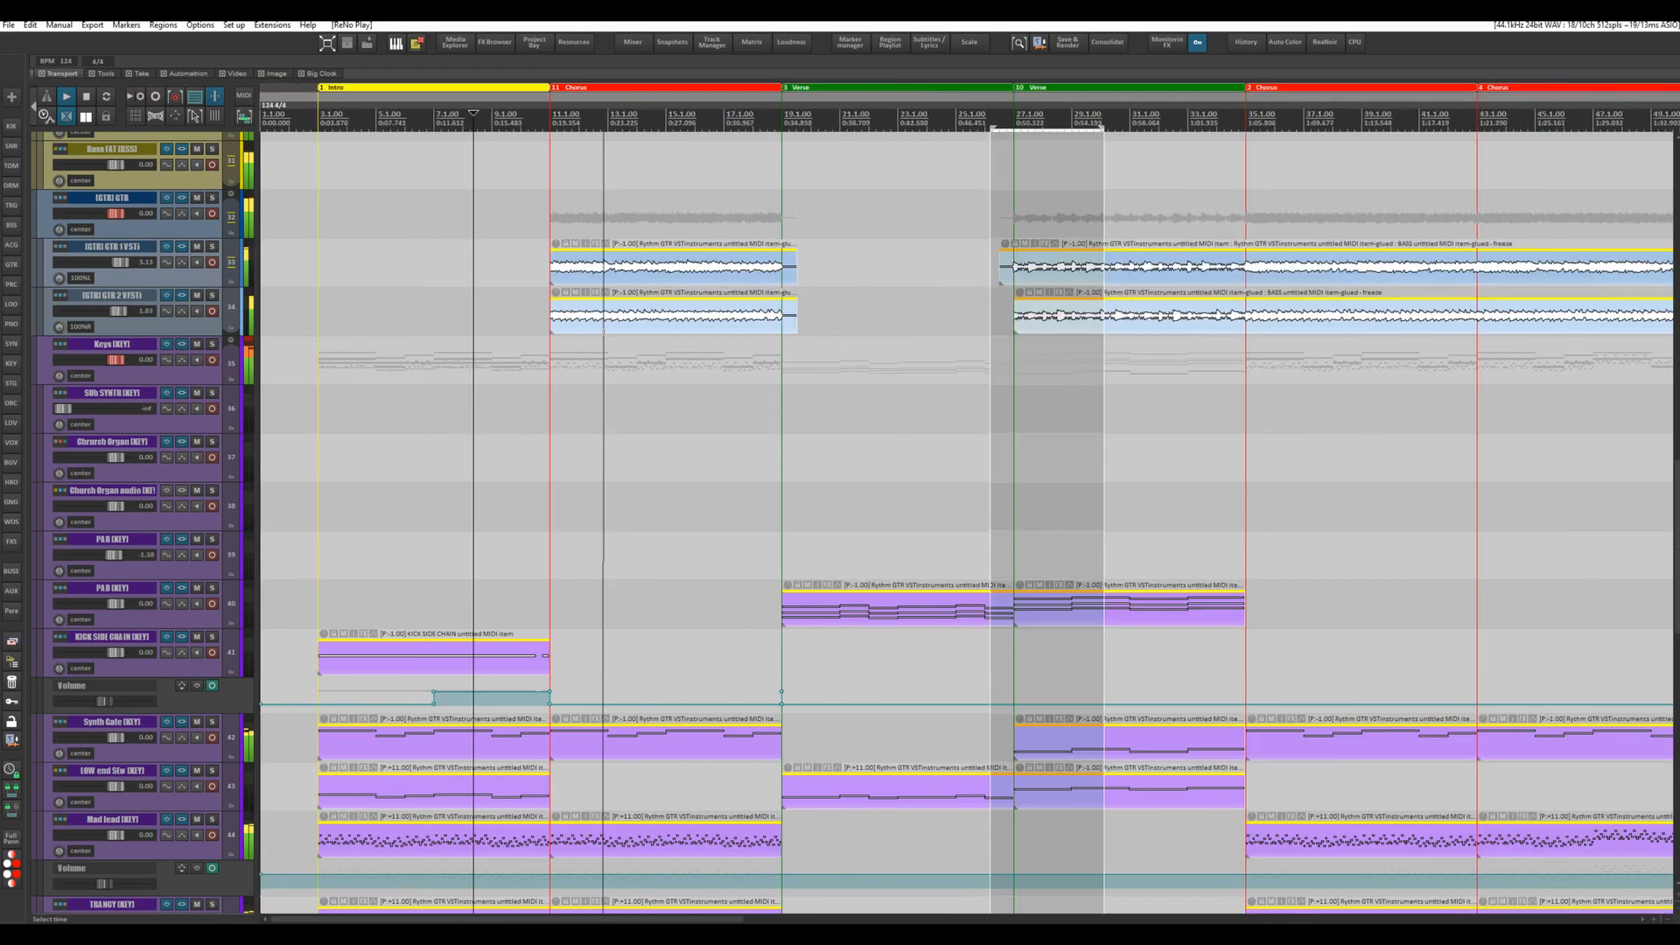
key(space)
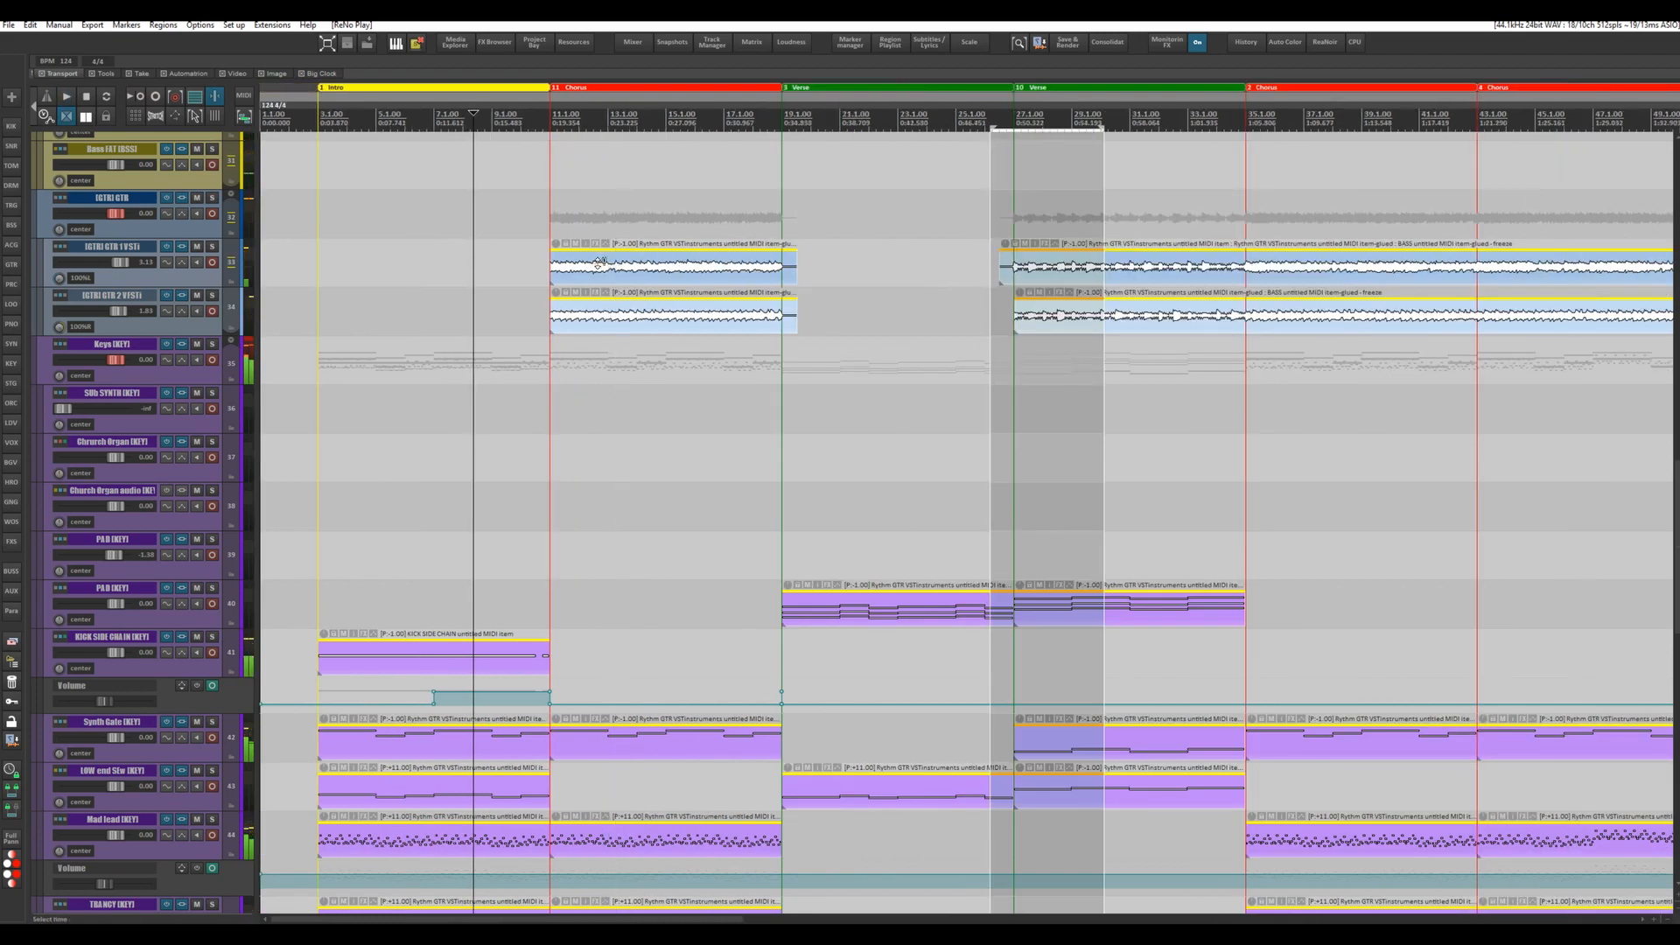
drag(598, 264, 614, 258)
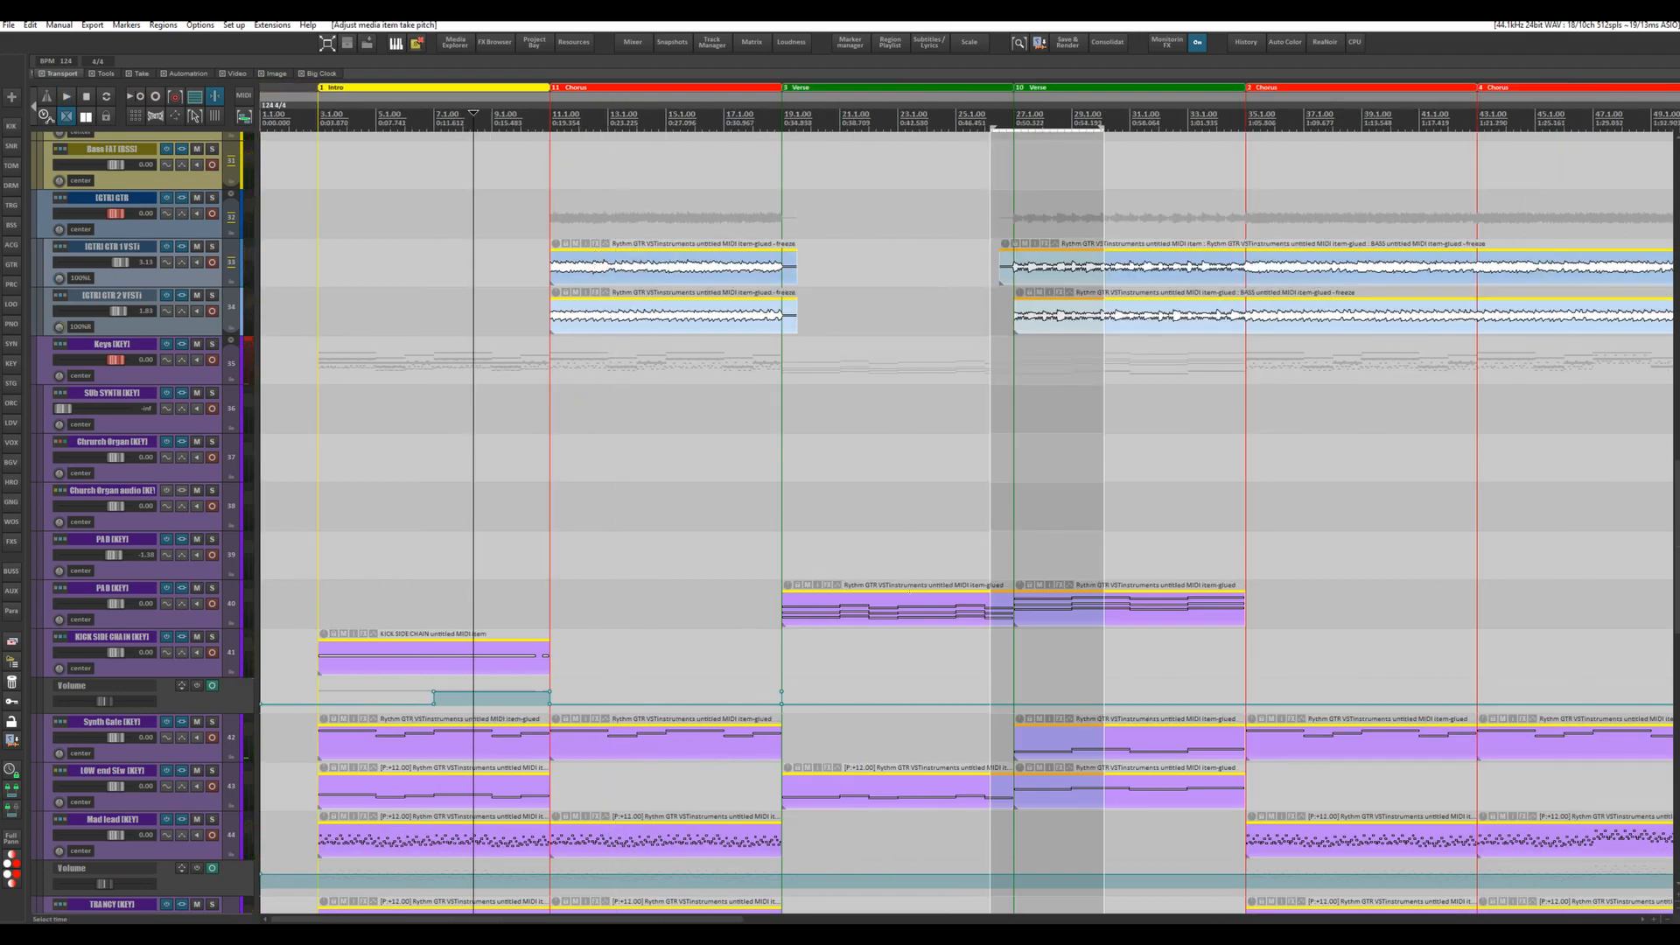
- Set the take pitch shift/time stretch mode of all selected items to Project default in the item properties
scroll(782, 510, down, 3)
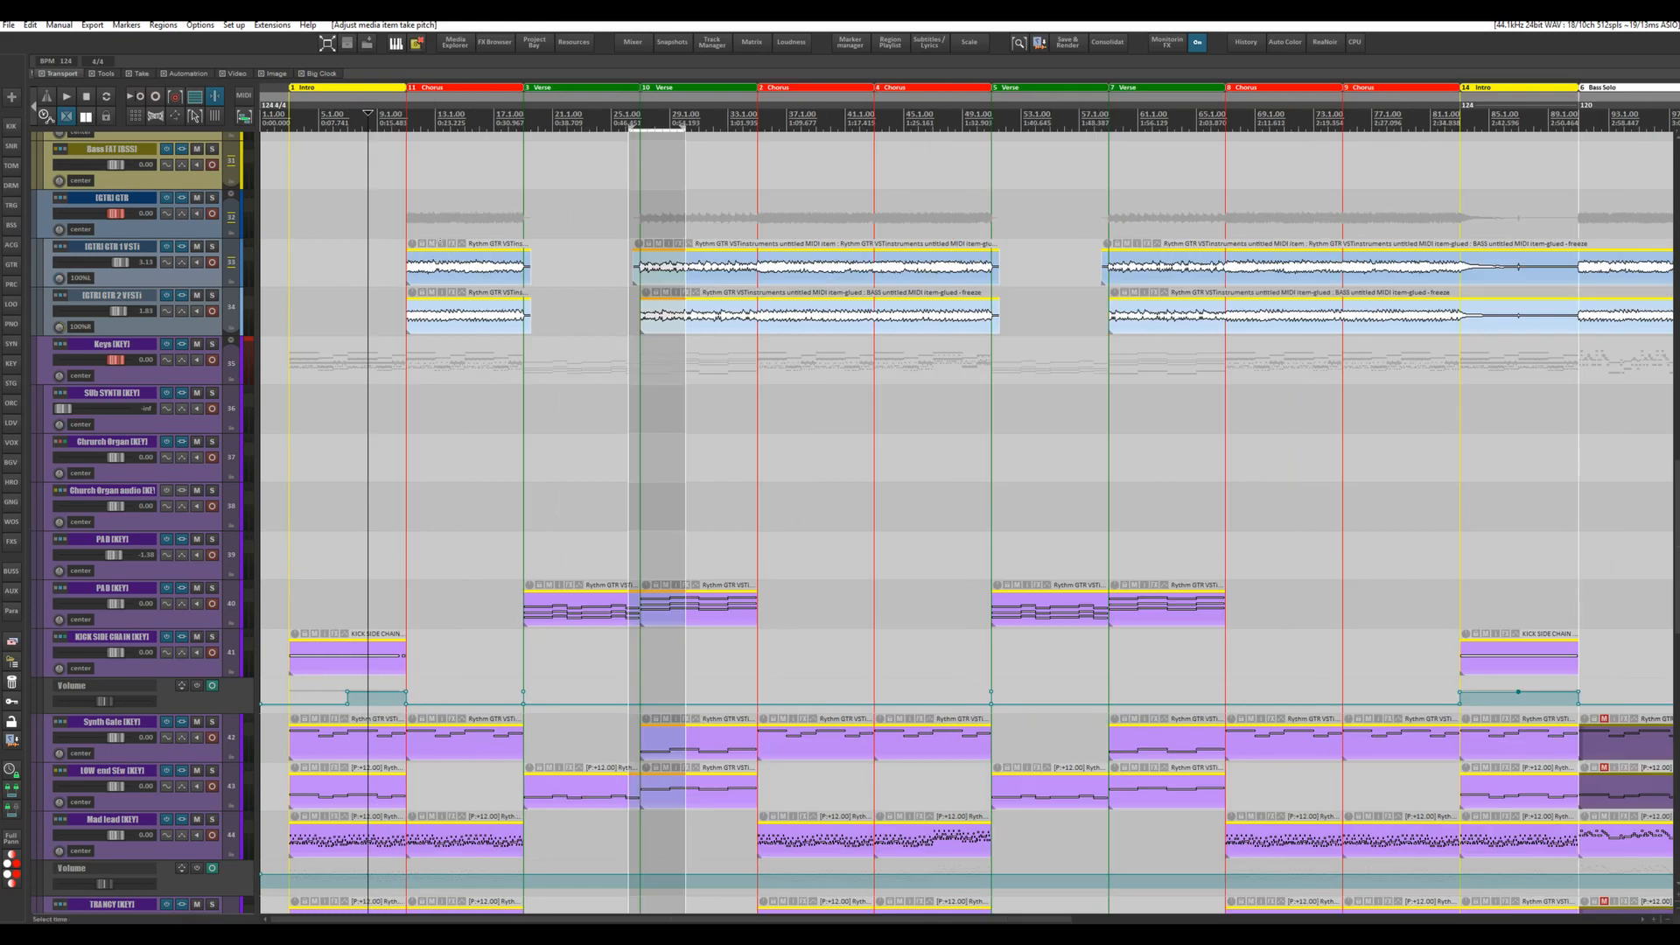
key(F2)
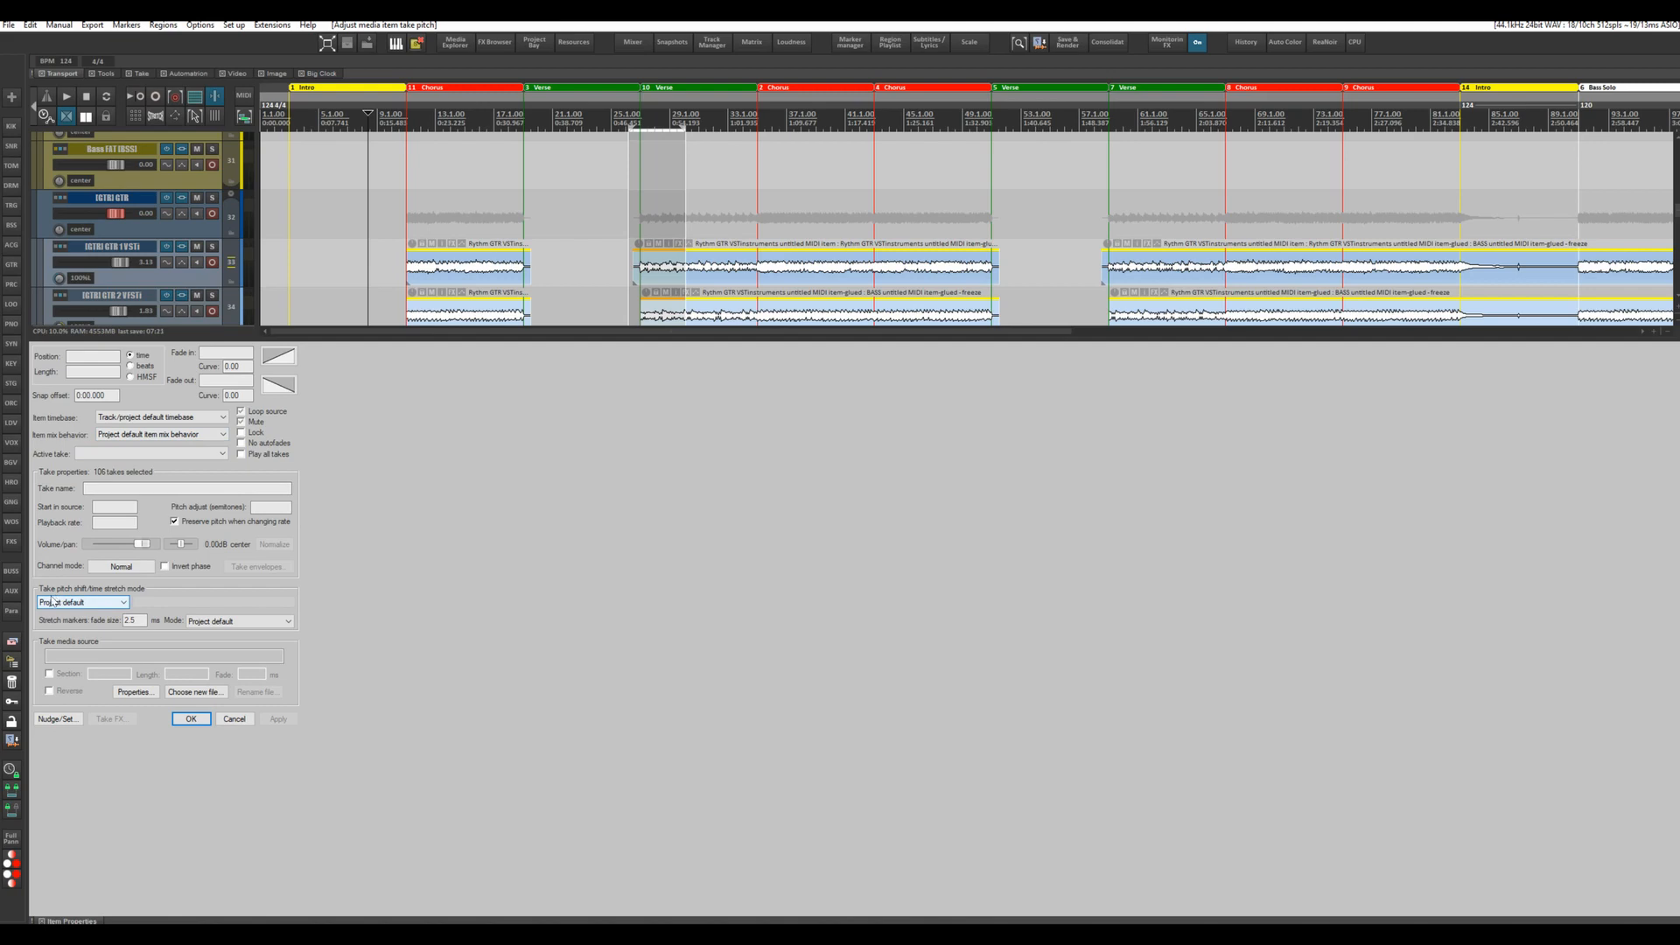
click(75, 603)
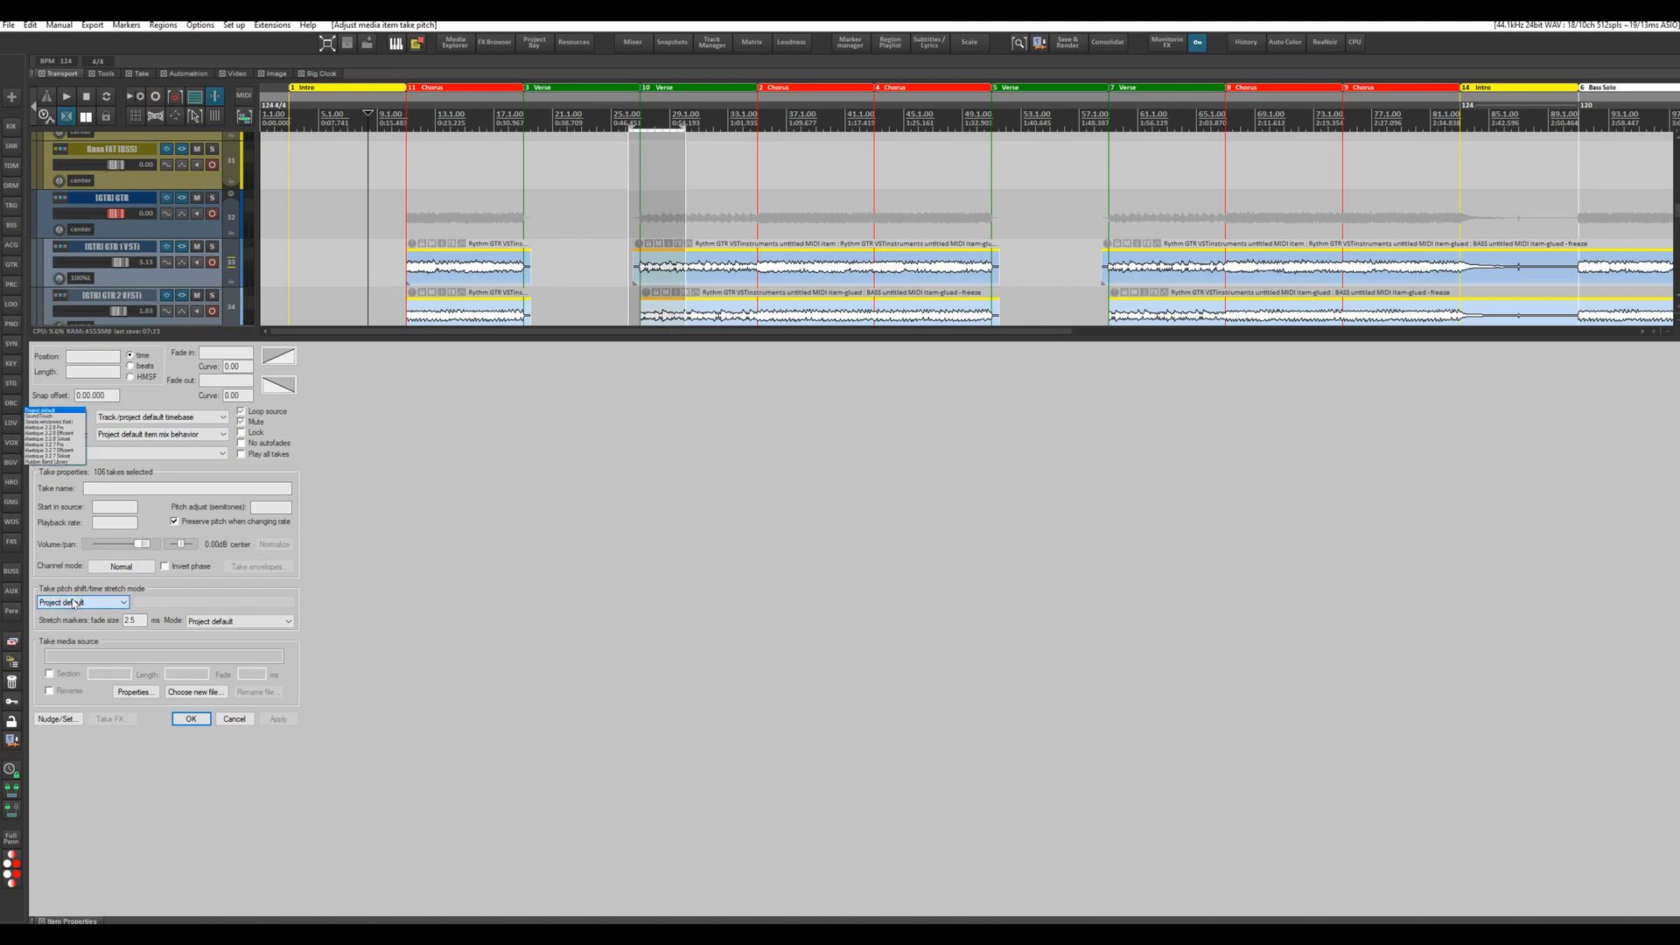
click(42, 411)
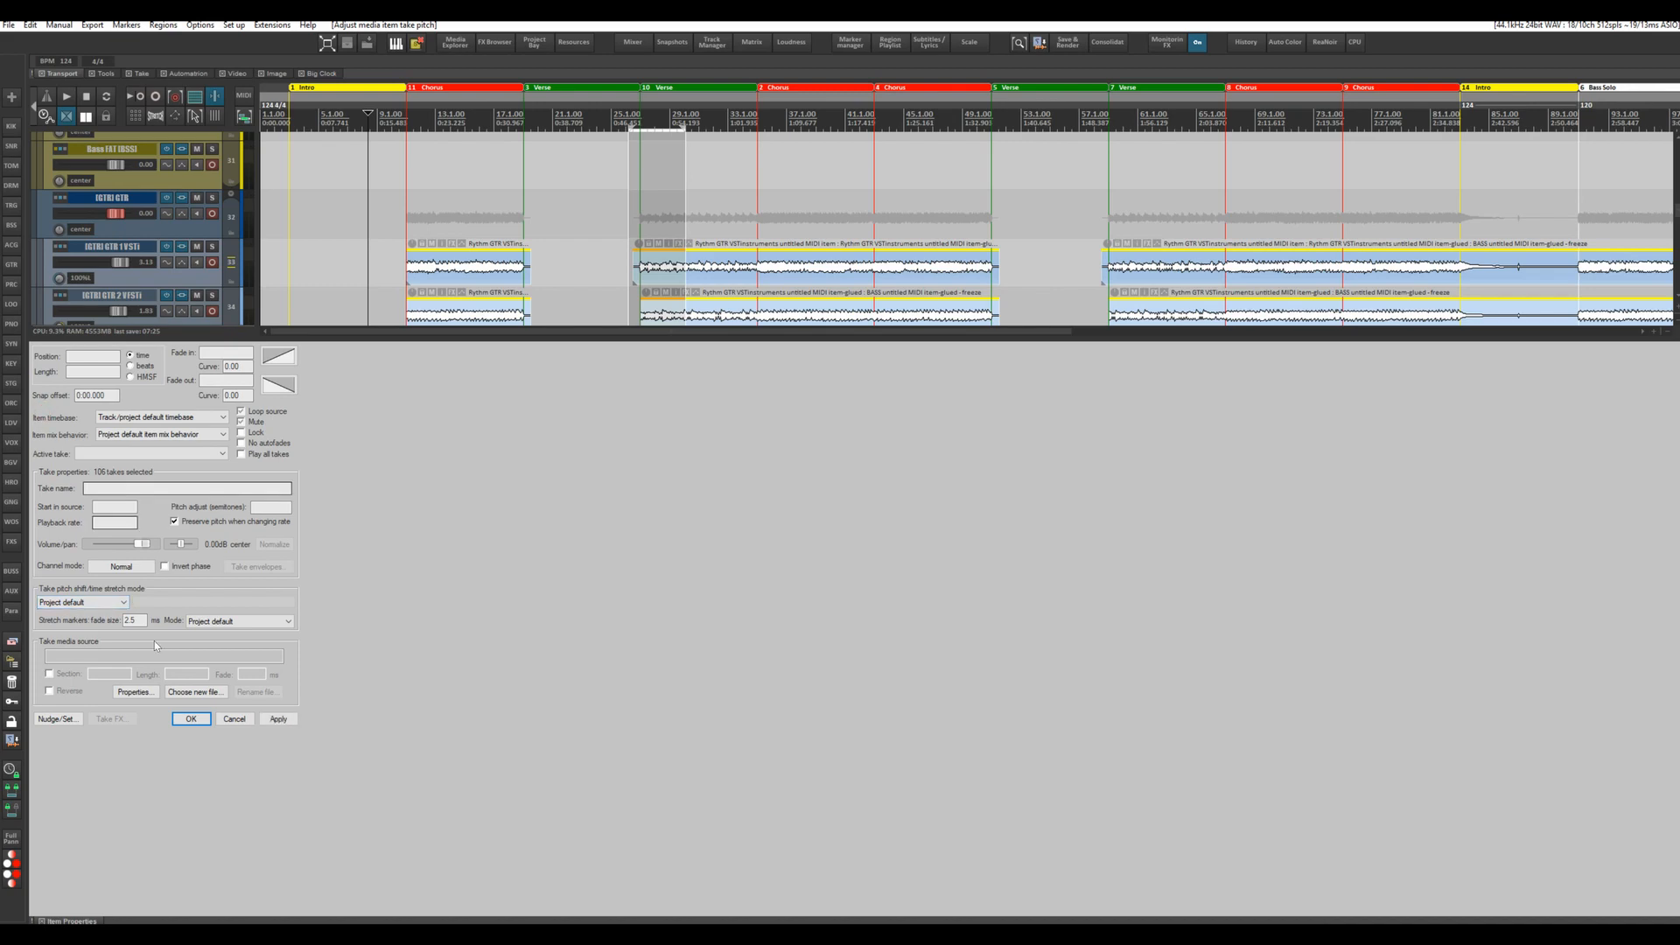
click(192, 718)
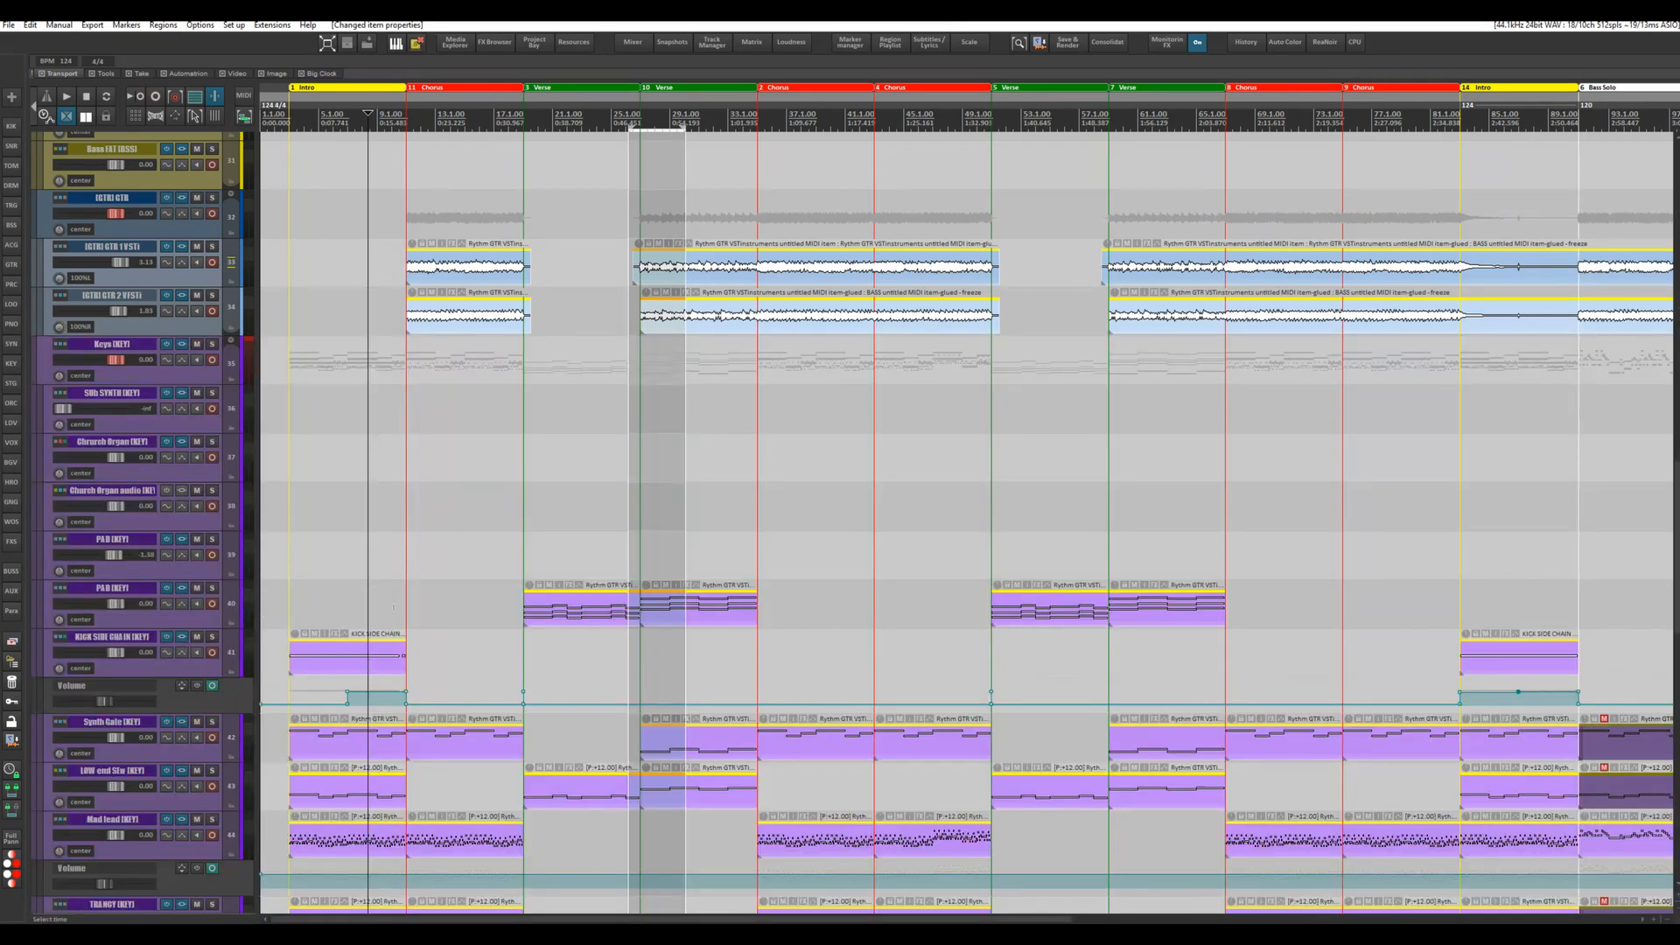
- Examine the items on the bass, guitar and keys tracks across the whole song
scroll(573, 573, down, 3)
scroll(573, 576, up, 3)
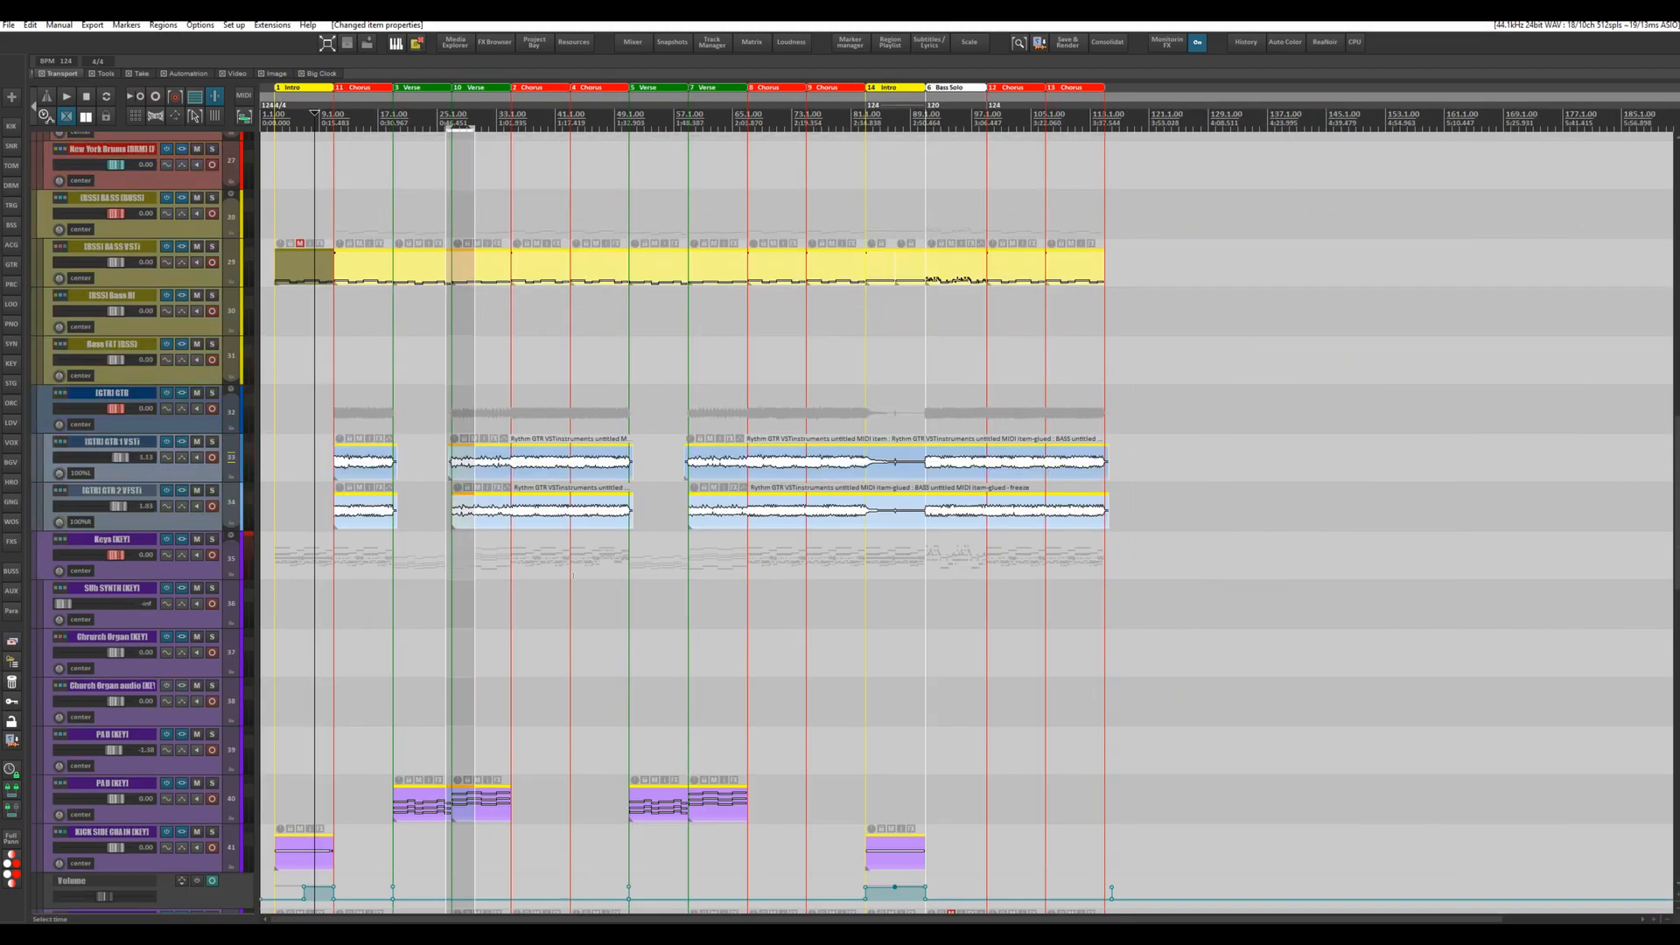
scroll(573, 575, up, 5)
scroll(573, 575, down, 3)
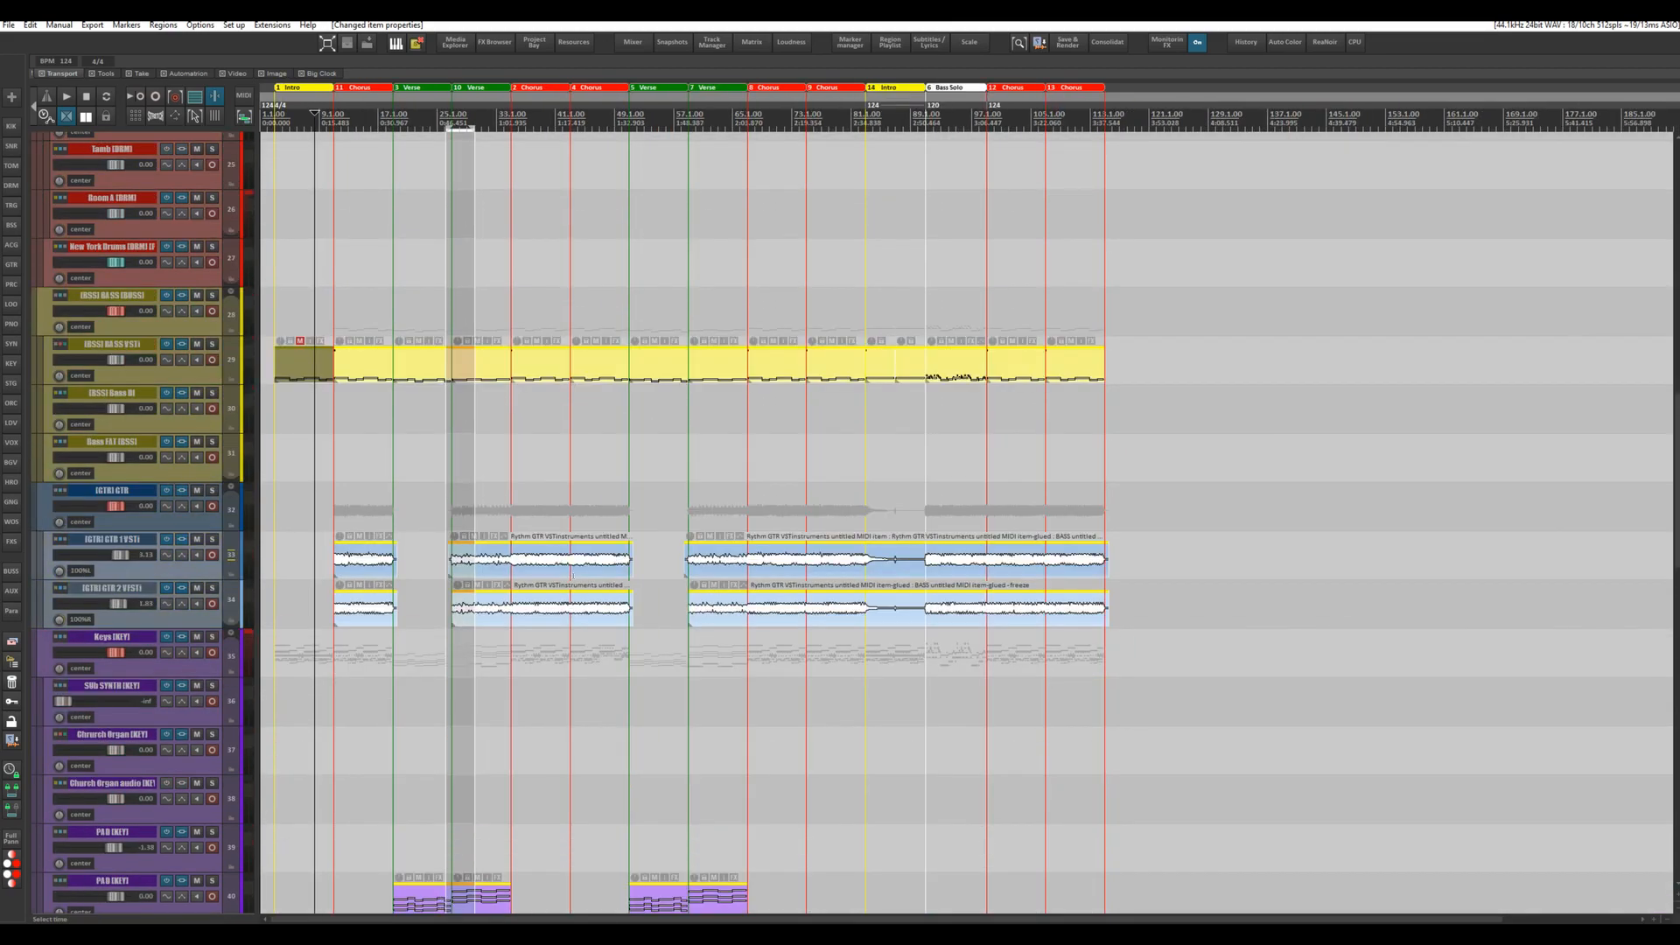
scroll(573, 575, down, 8)
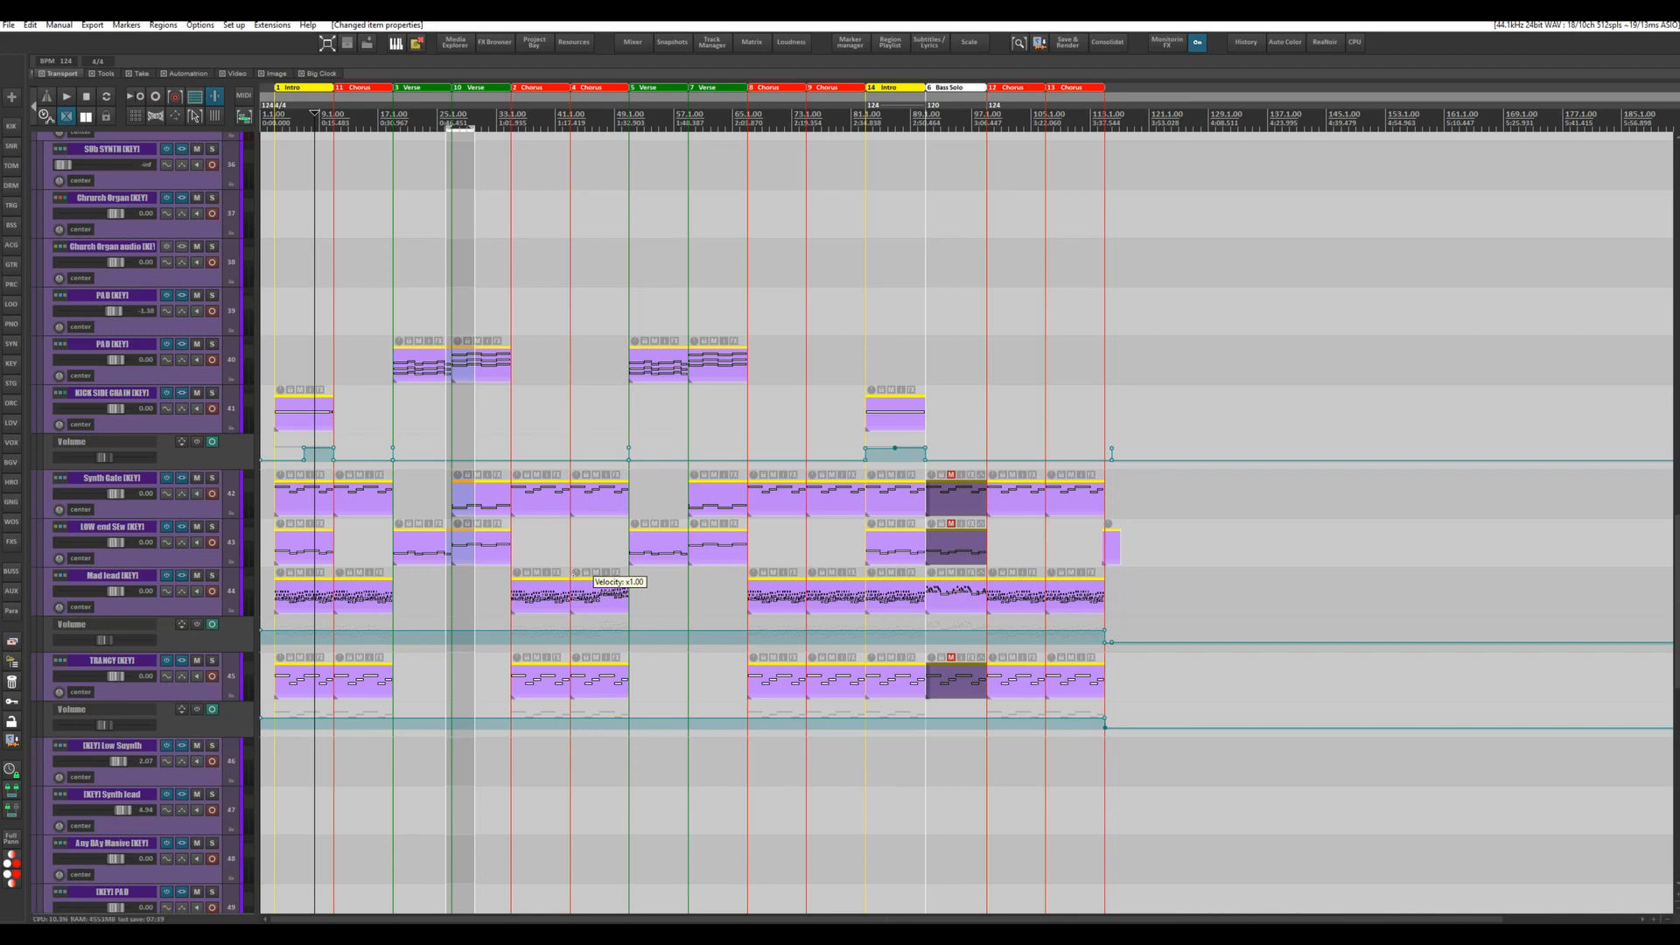
scroll(573, 575, up, 5)
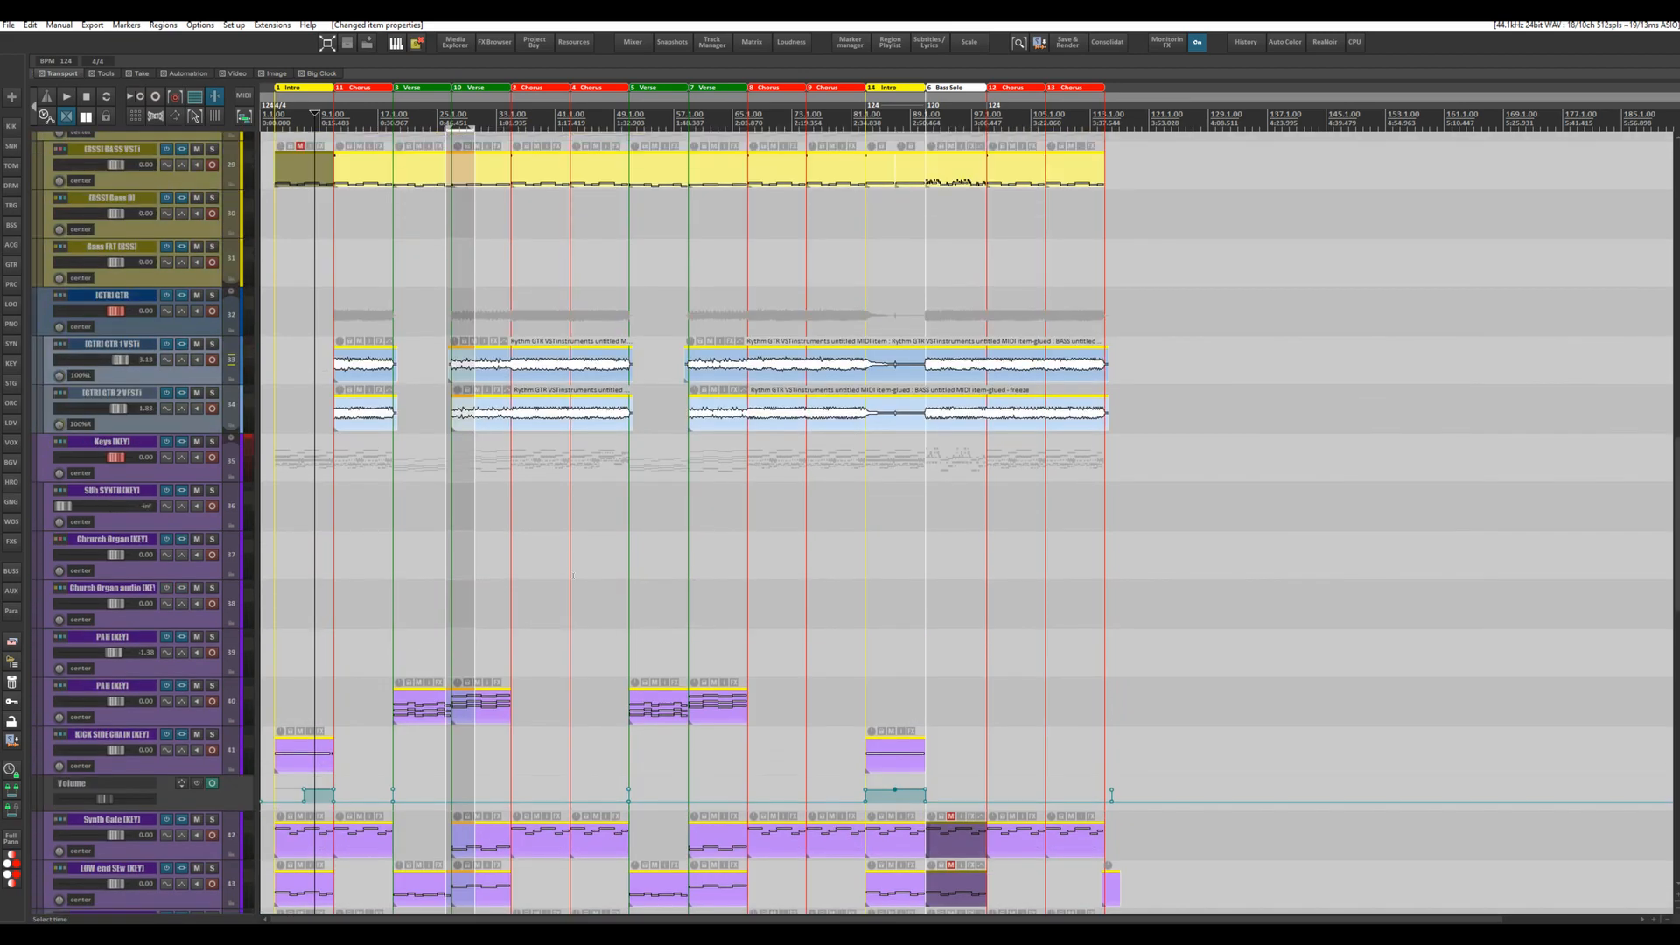
scroll(573, 575, up, 1)
scroll(564, 363, up, 4)
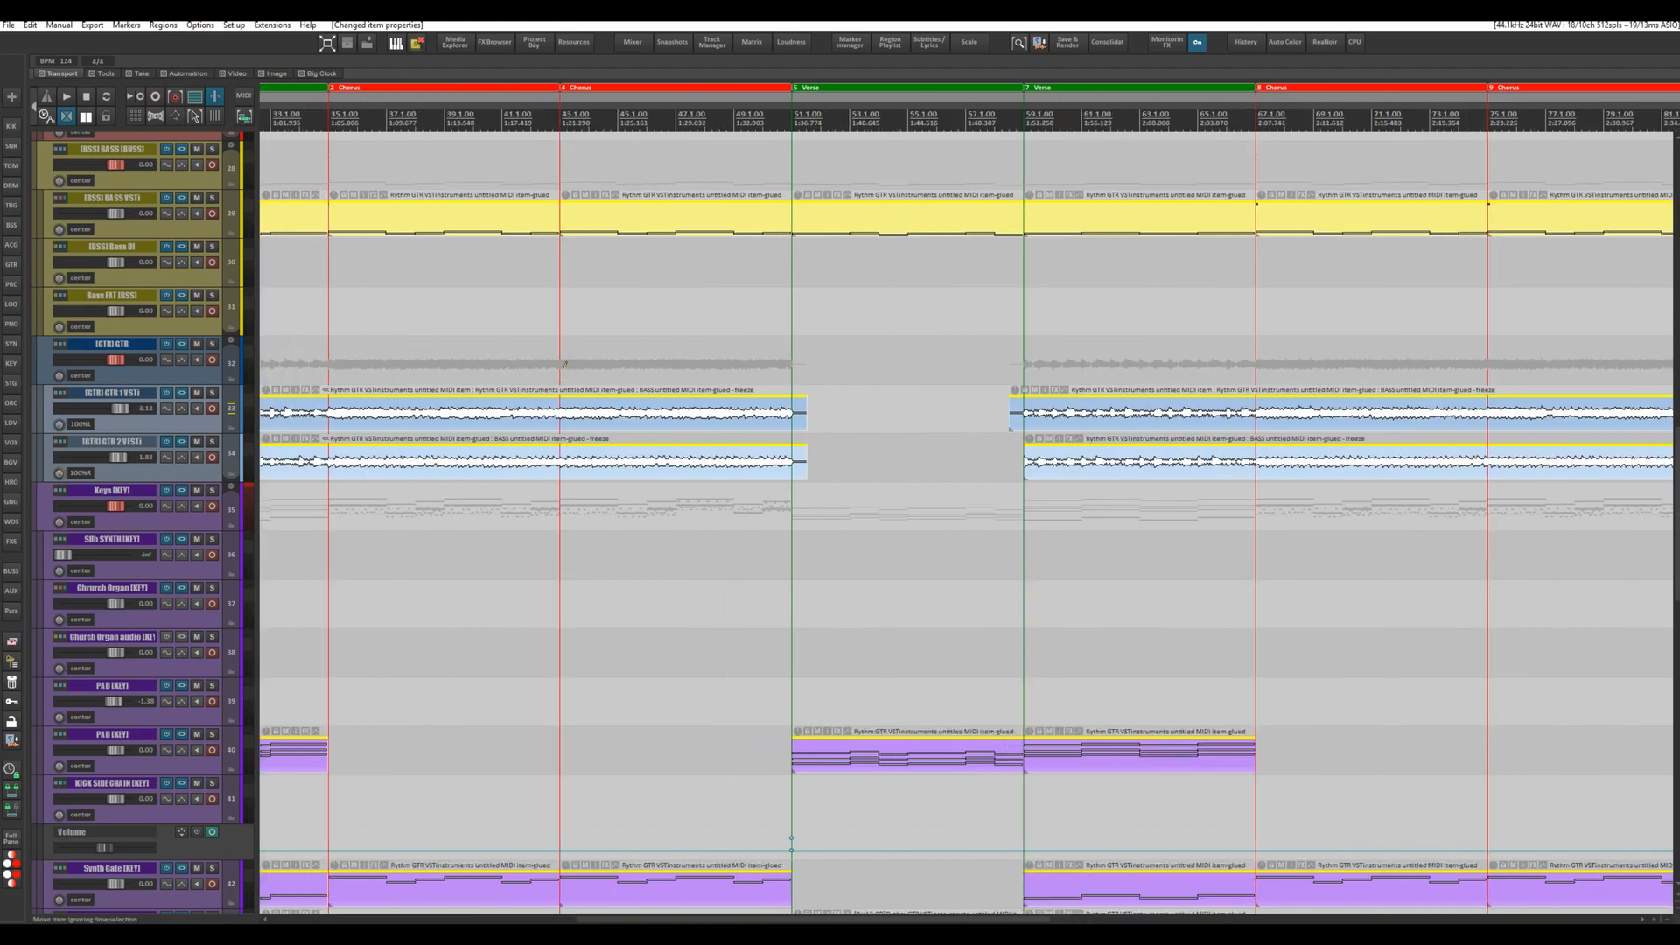
- Select only the chorus item starting at bar 43 on the BASS VSTI track and raise its take pitch by 1 semitone
scroll(564, 364, up, 3)
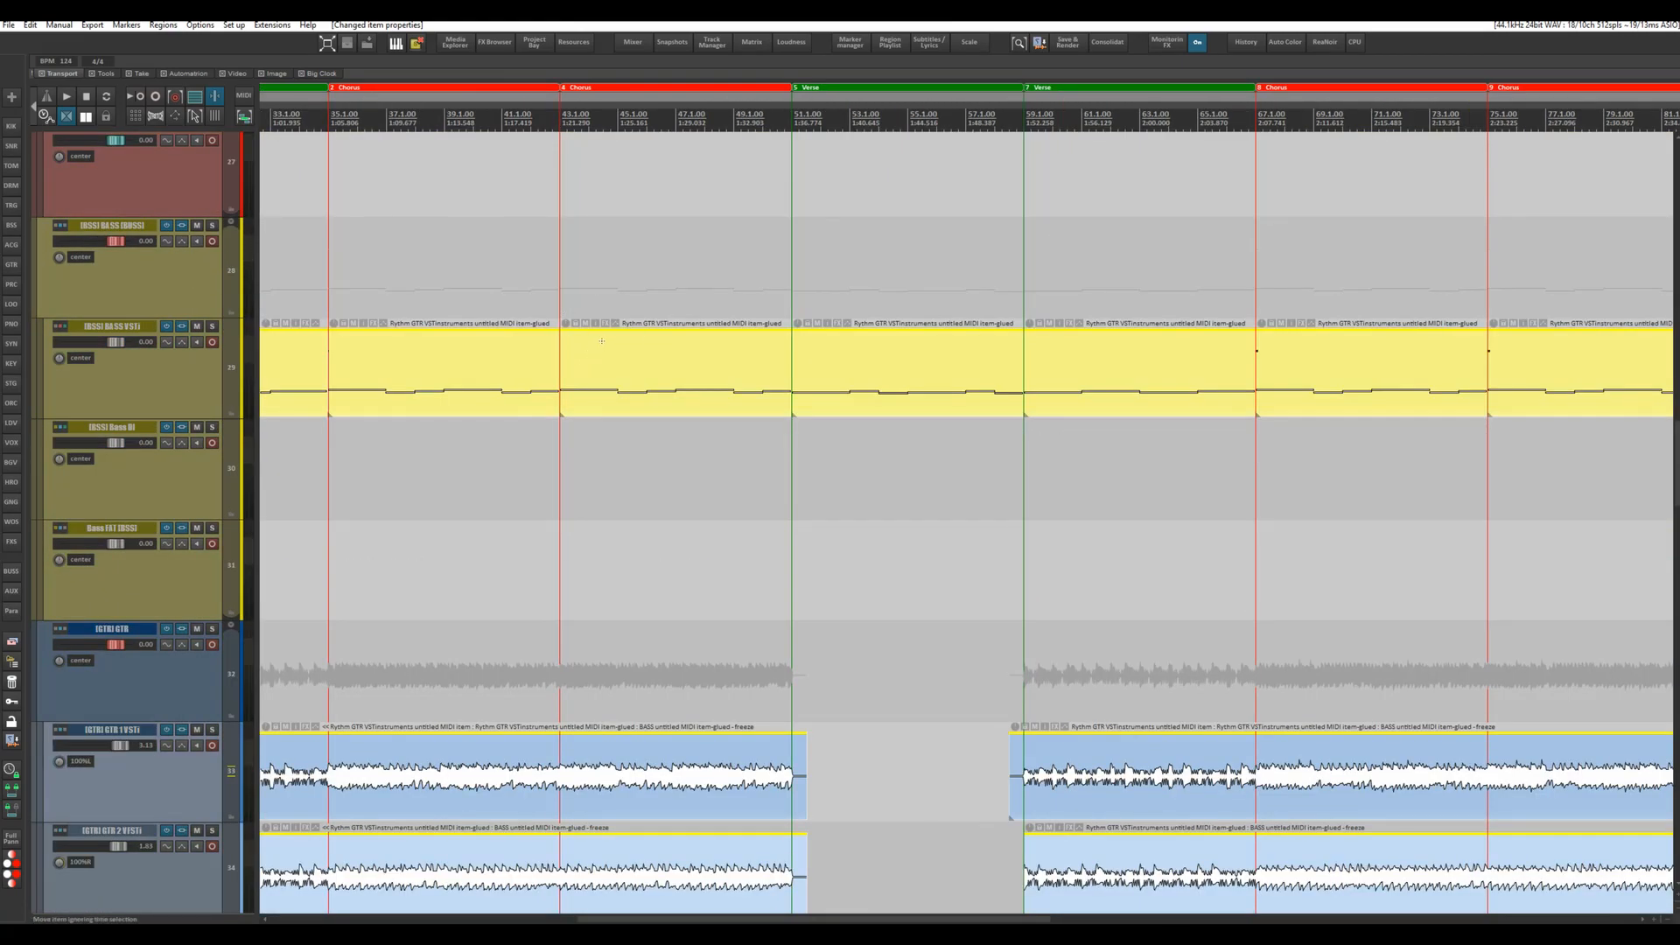
click(601, 345)
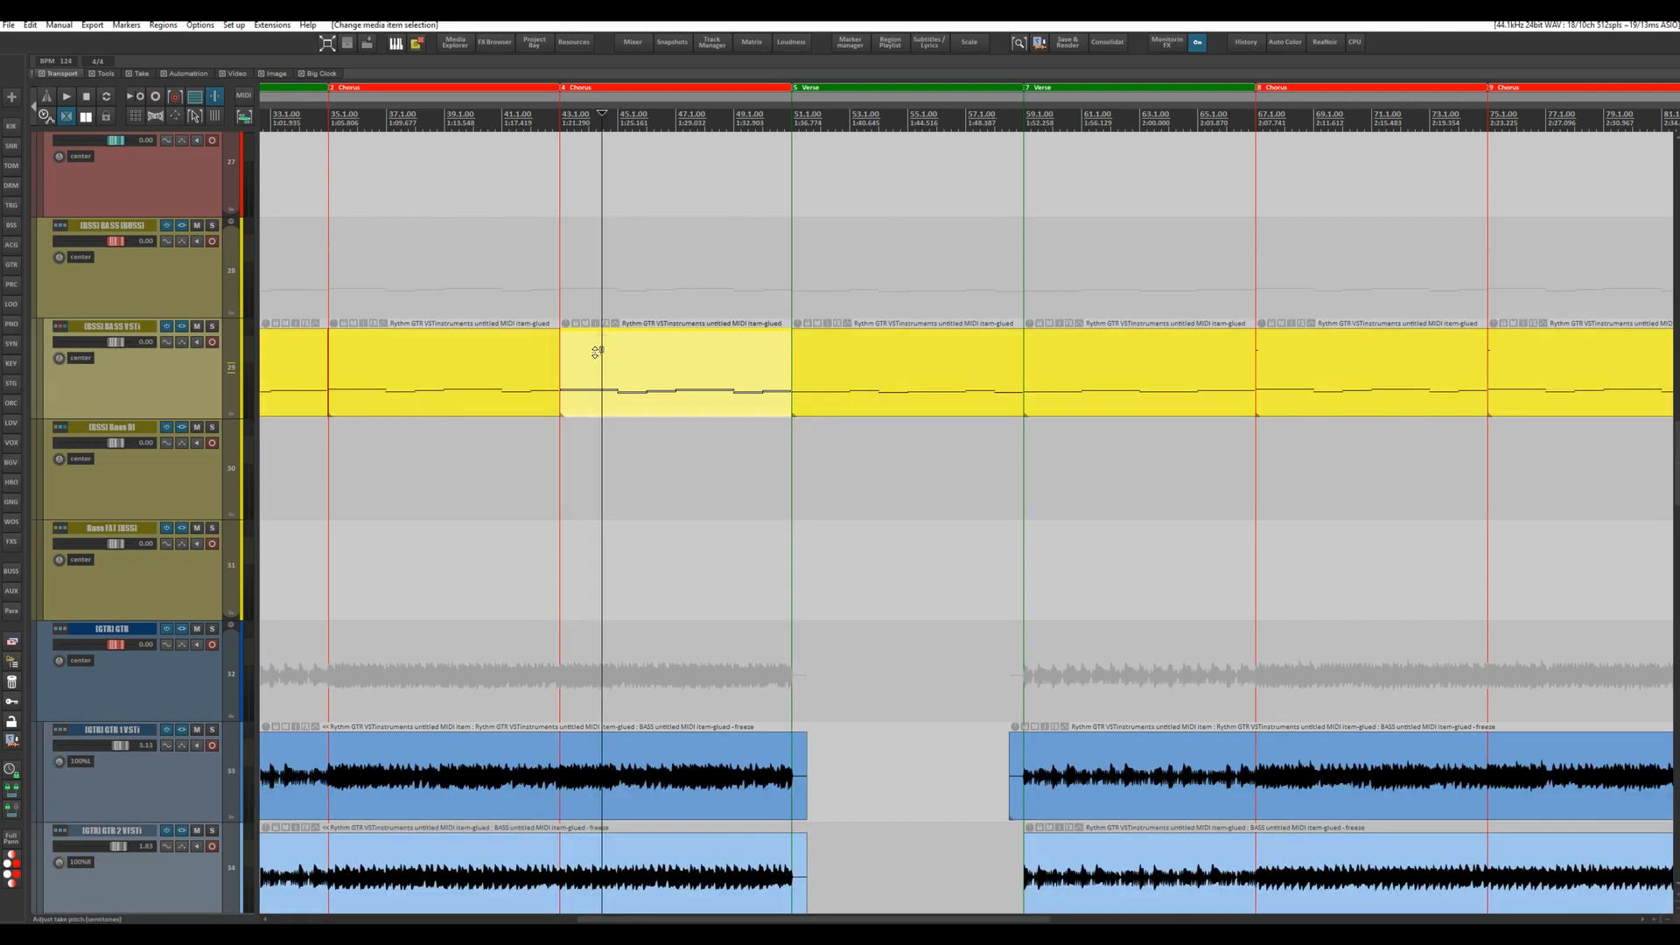
drag(596, 351, 596, 342)
- Open the bar 43 chorus bass item in the MIDI editor and examine its notes in the low octaves
scroll(580, 342, up, 4)
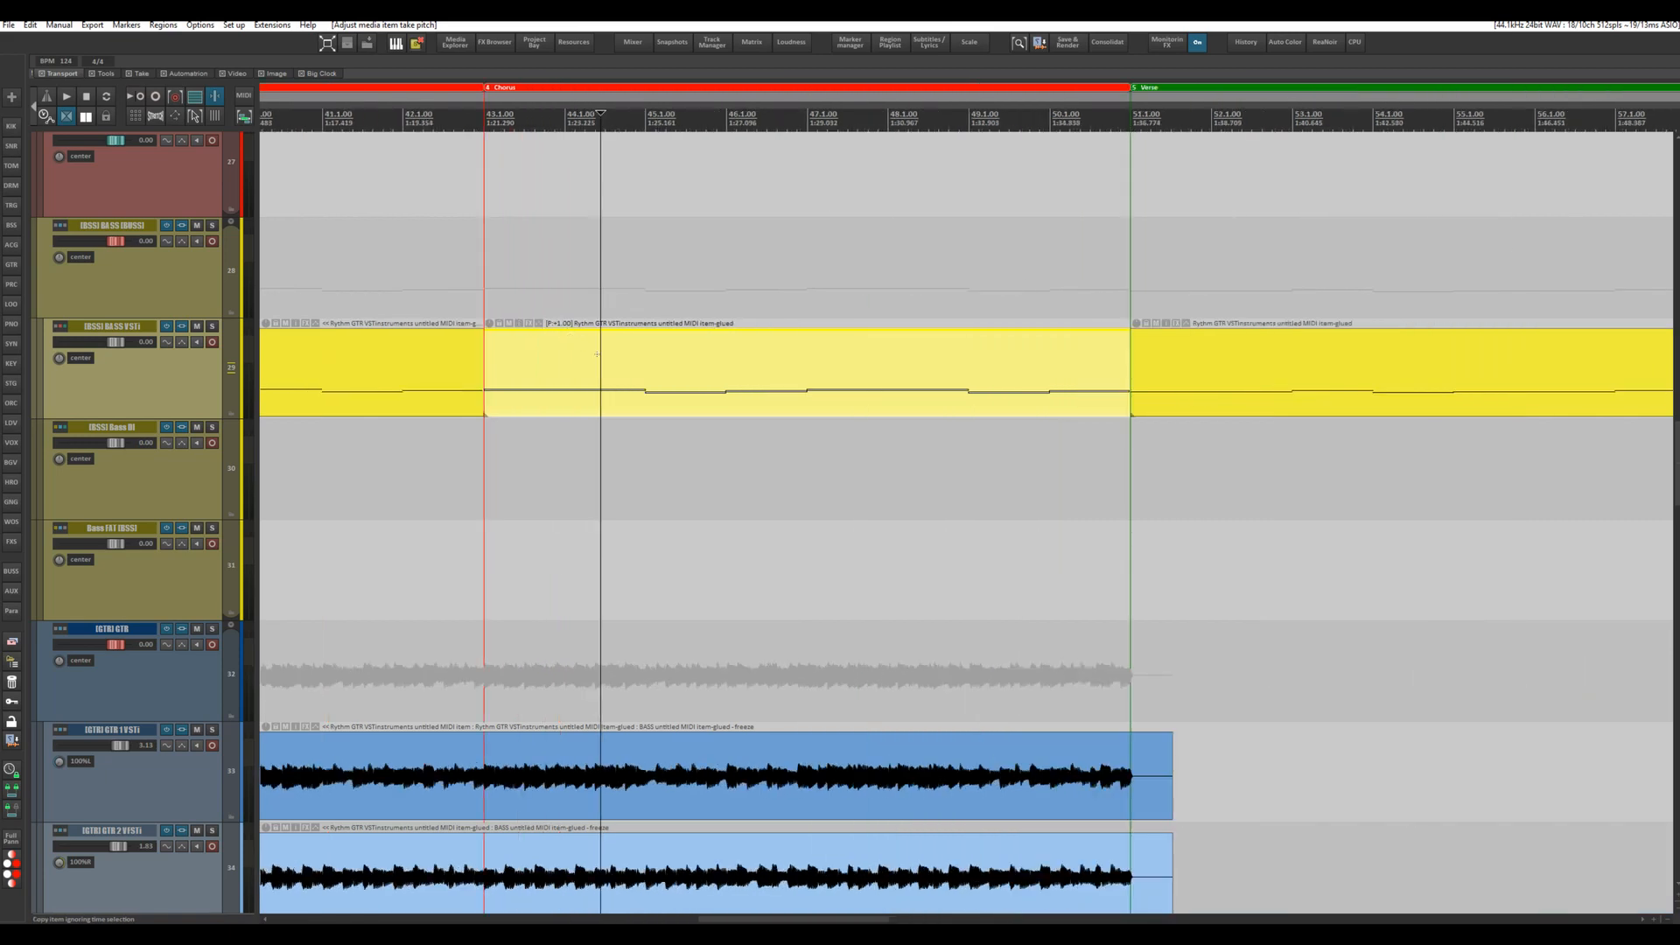
double_click(597, 354)
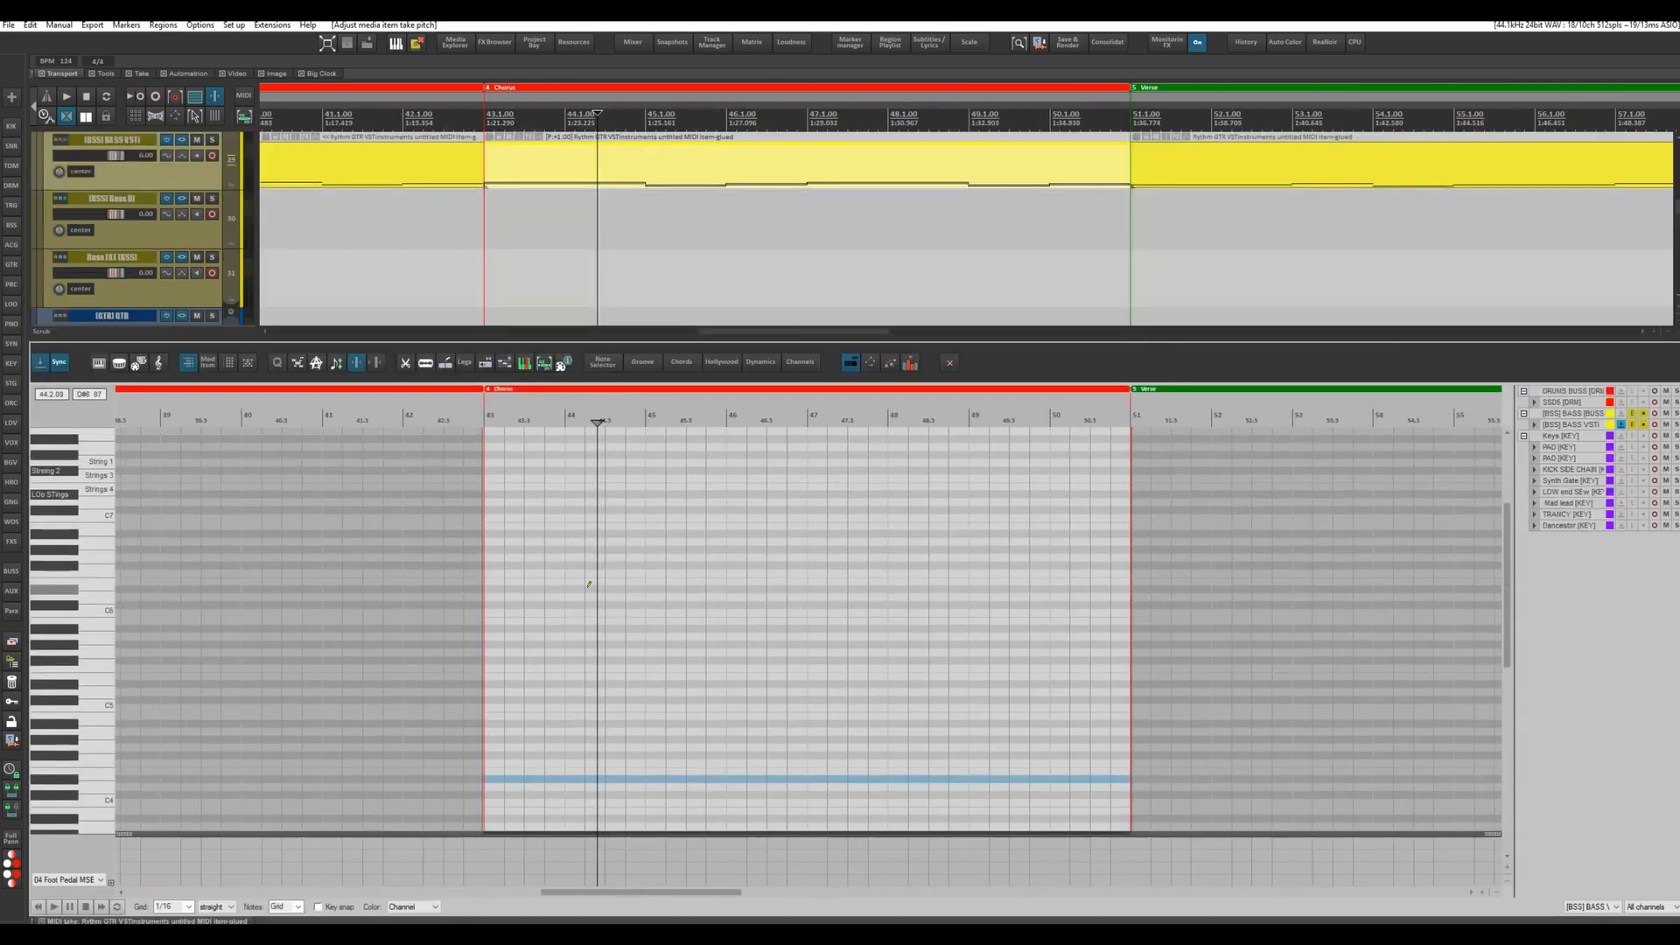
scroll(586, 612, down, 8)
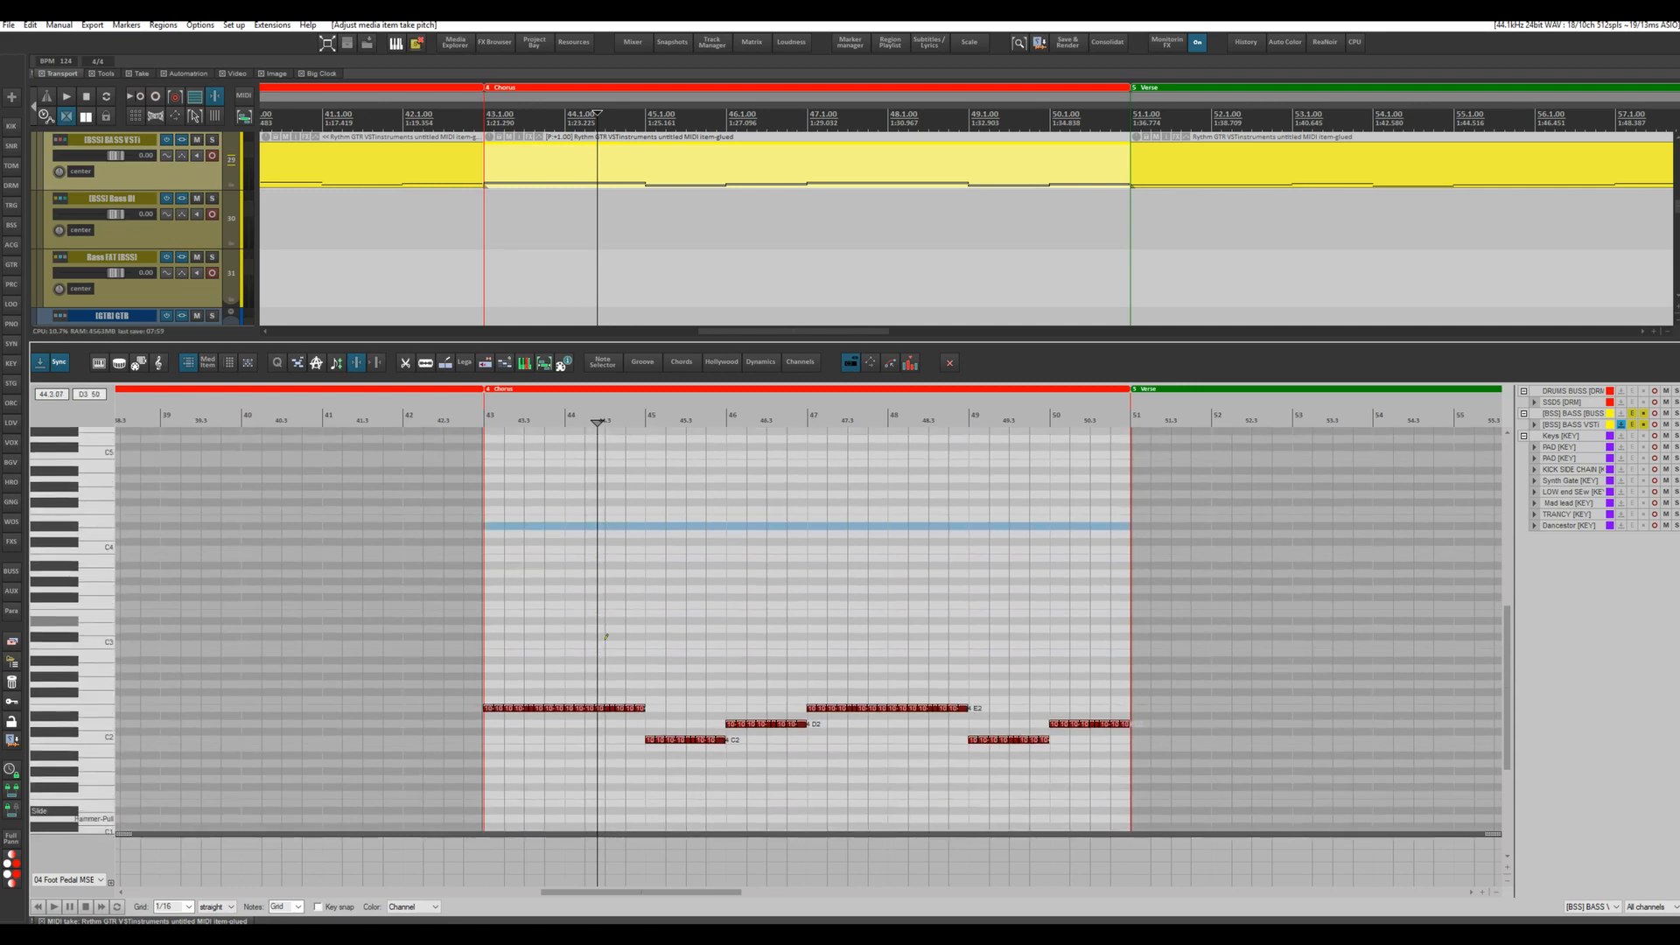
- Glue the bar 43 chorus bass item to write its take pitch change into the MIDI notes, and close the MIDI editor
scroll(559, 668, up, 4)
scroll(525, 672, up, 3)
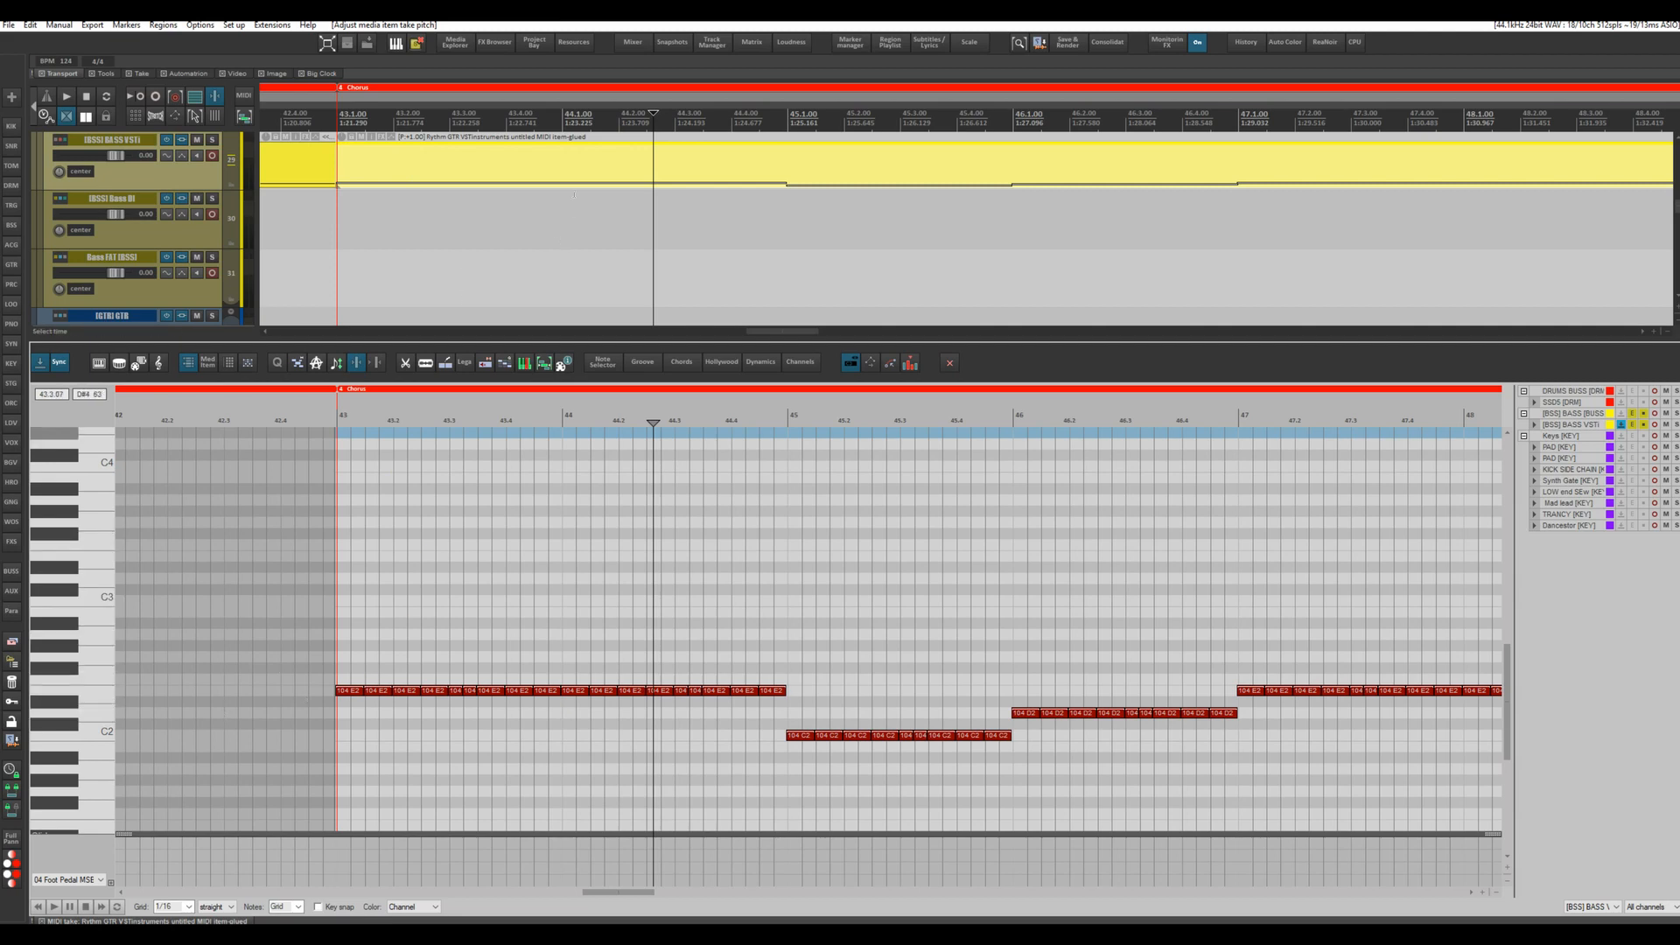
click(573, 167)
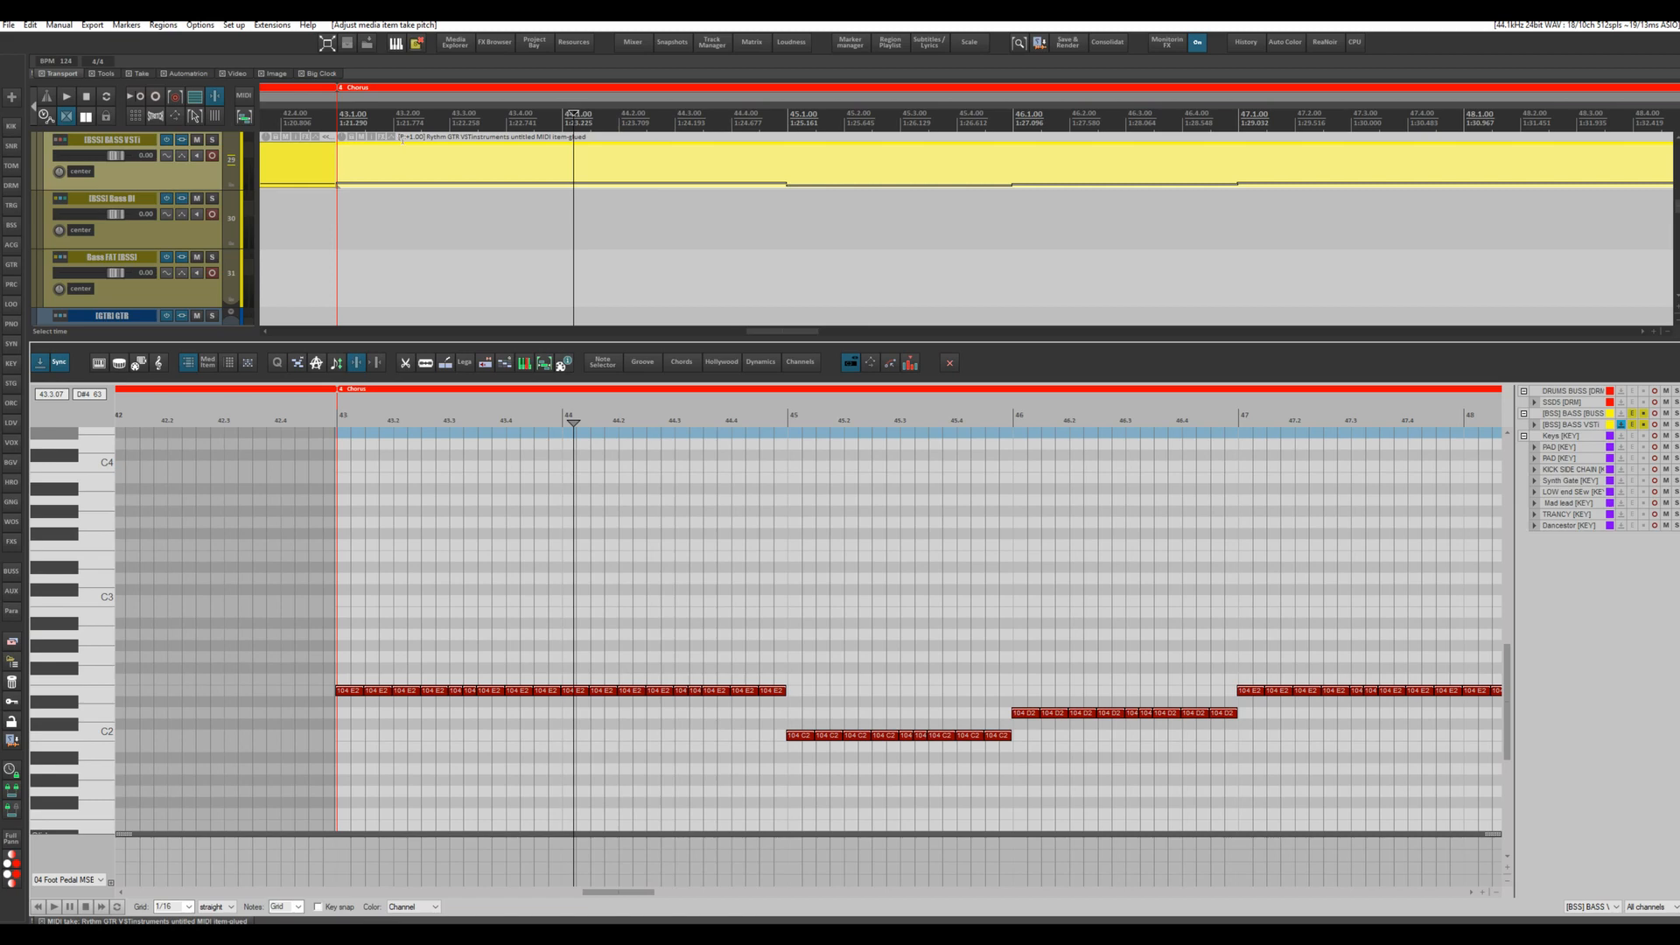
click(439, 149)
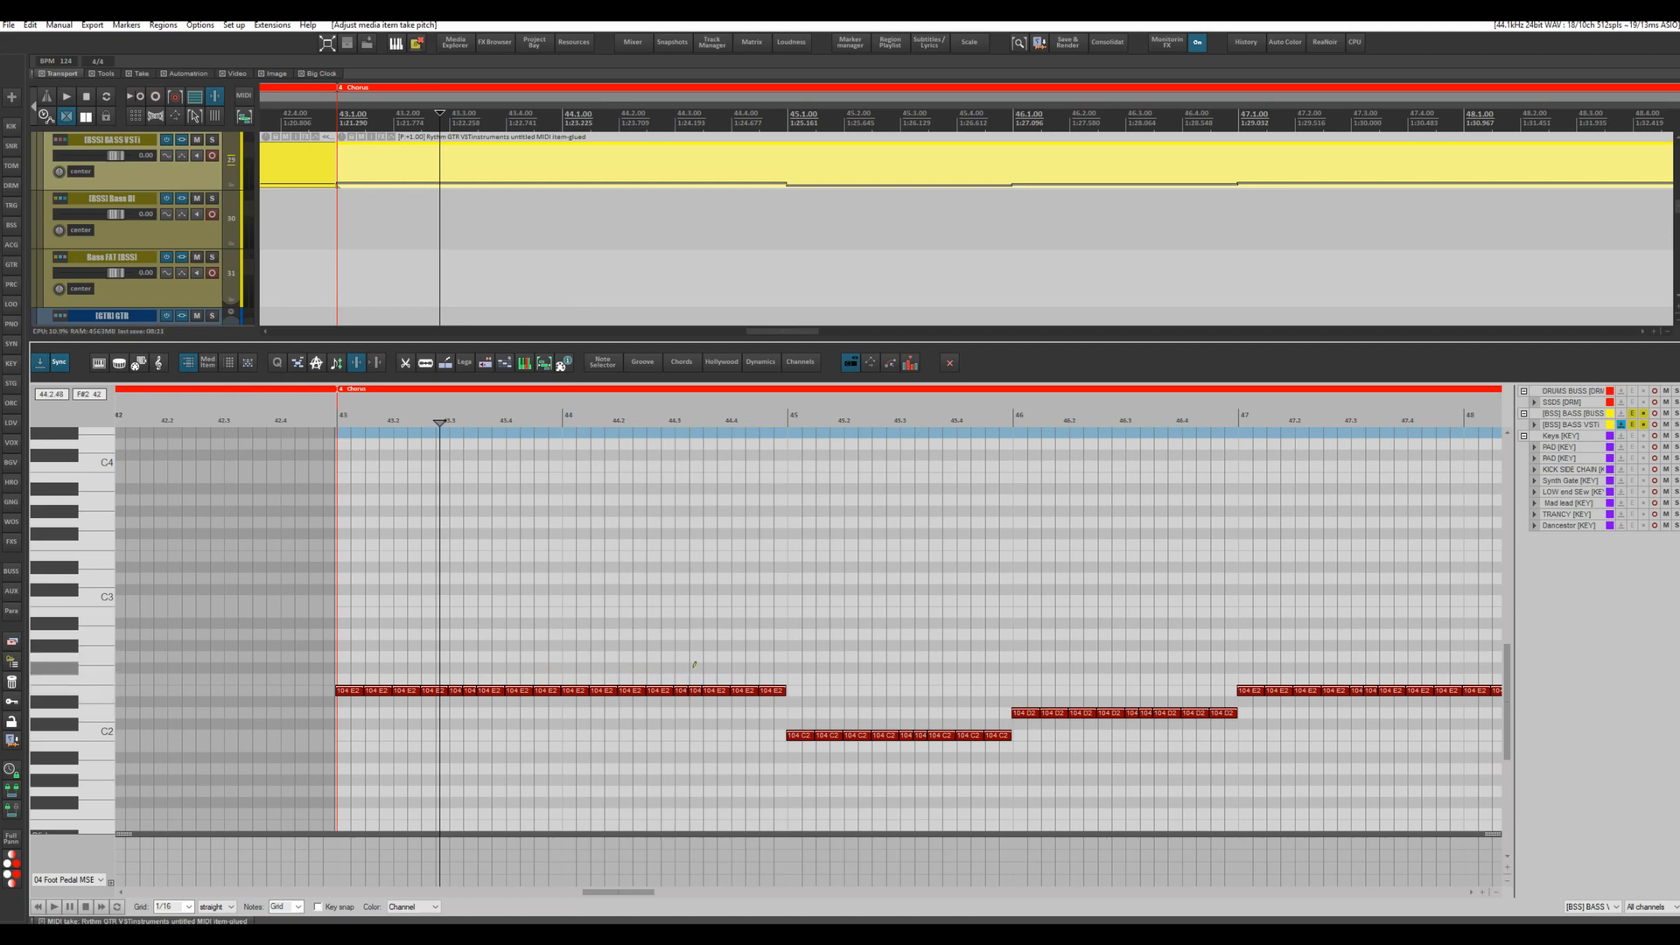
click(538, 147)
right_click(538, 148)
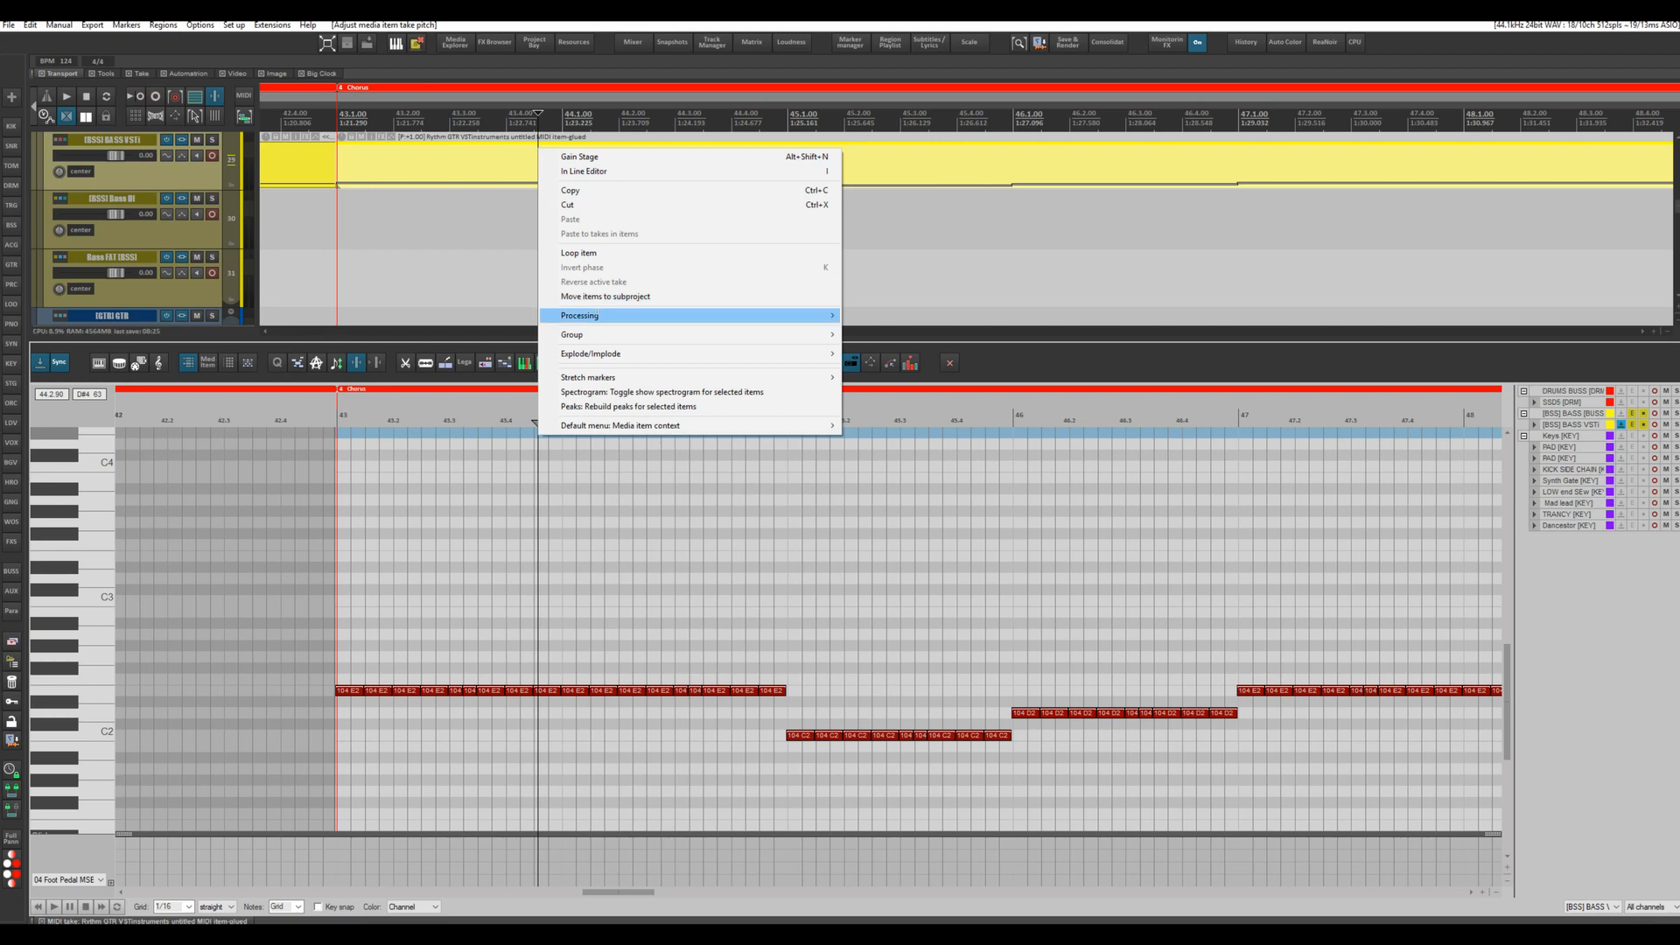
mouse_move(612, 425)
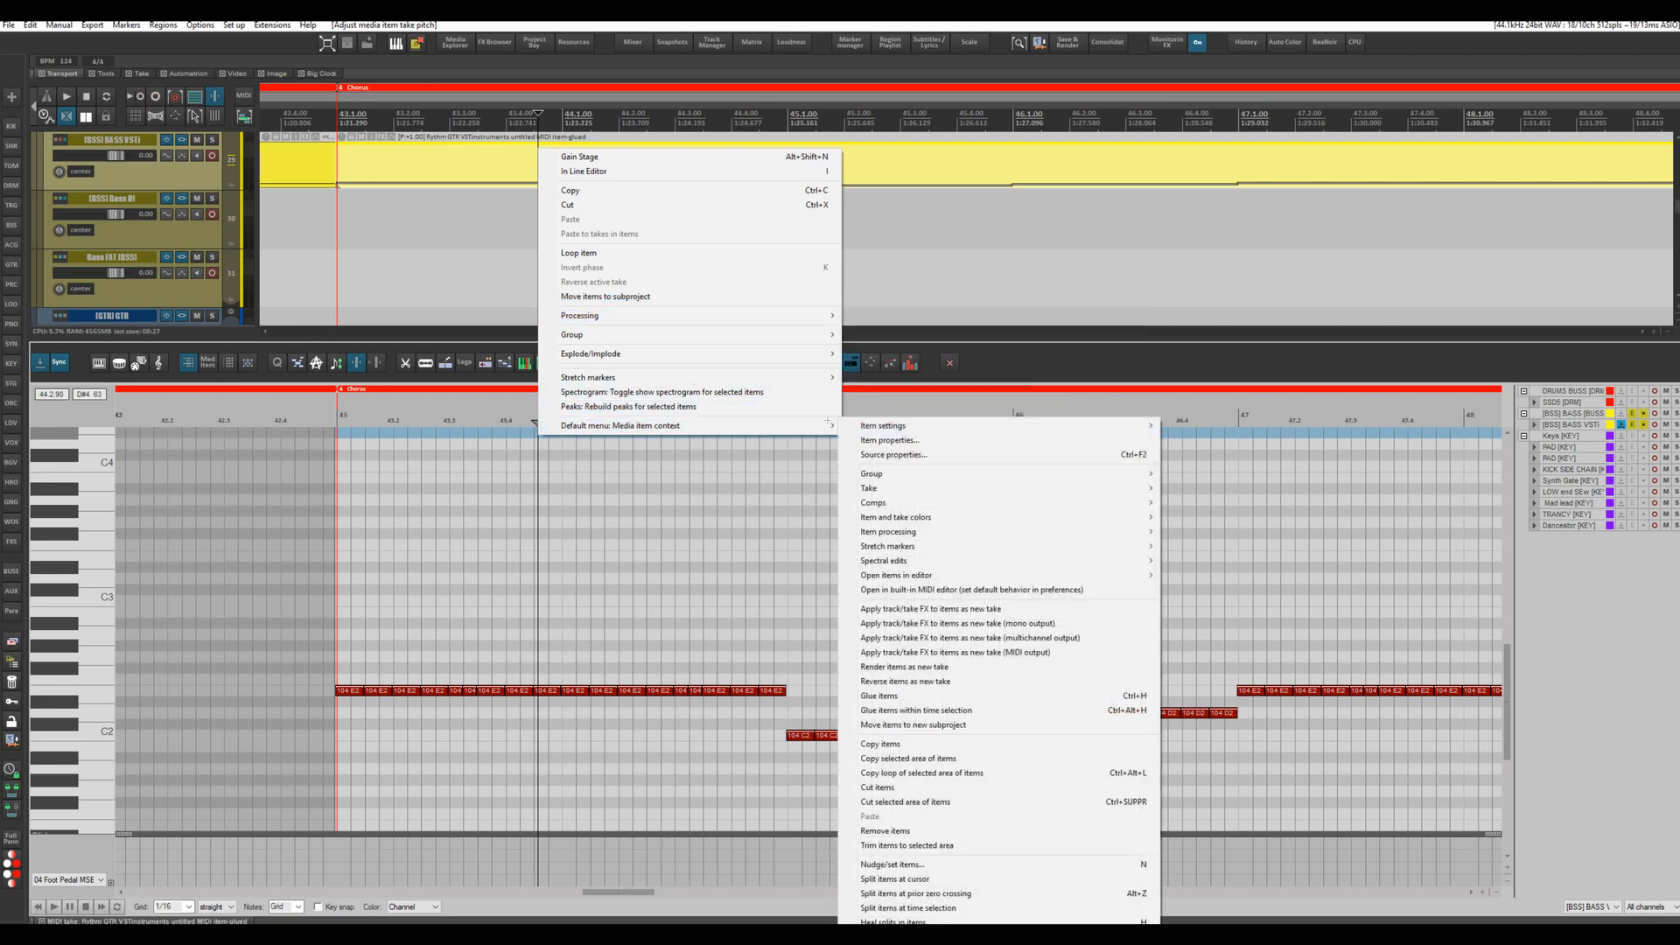
mouse_move(884, 426)
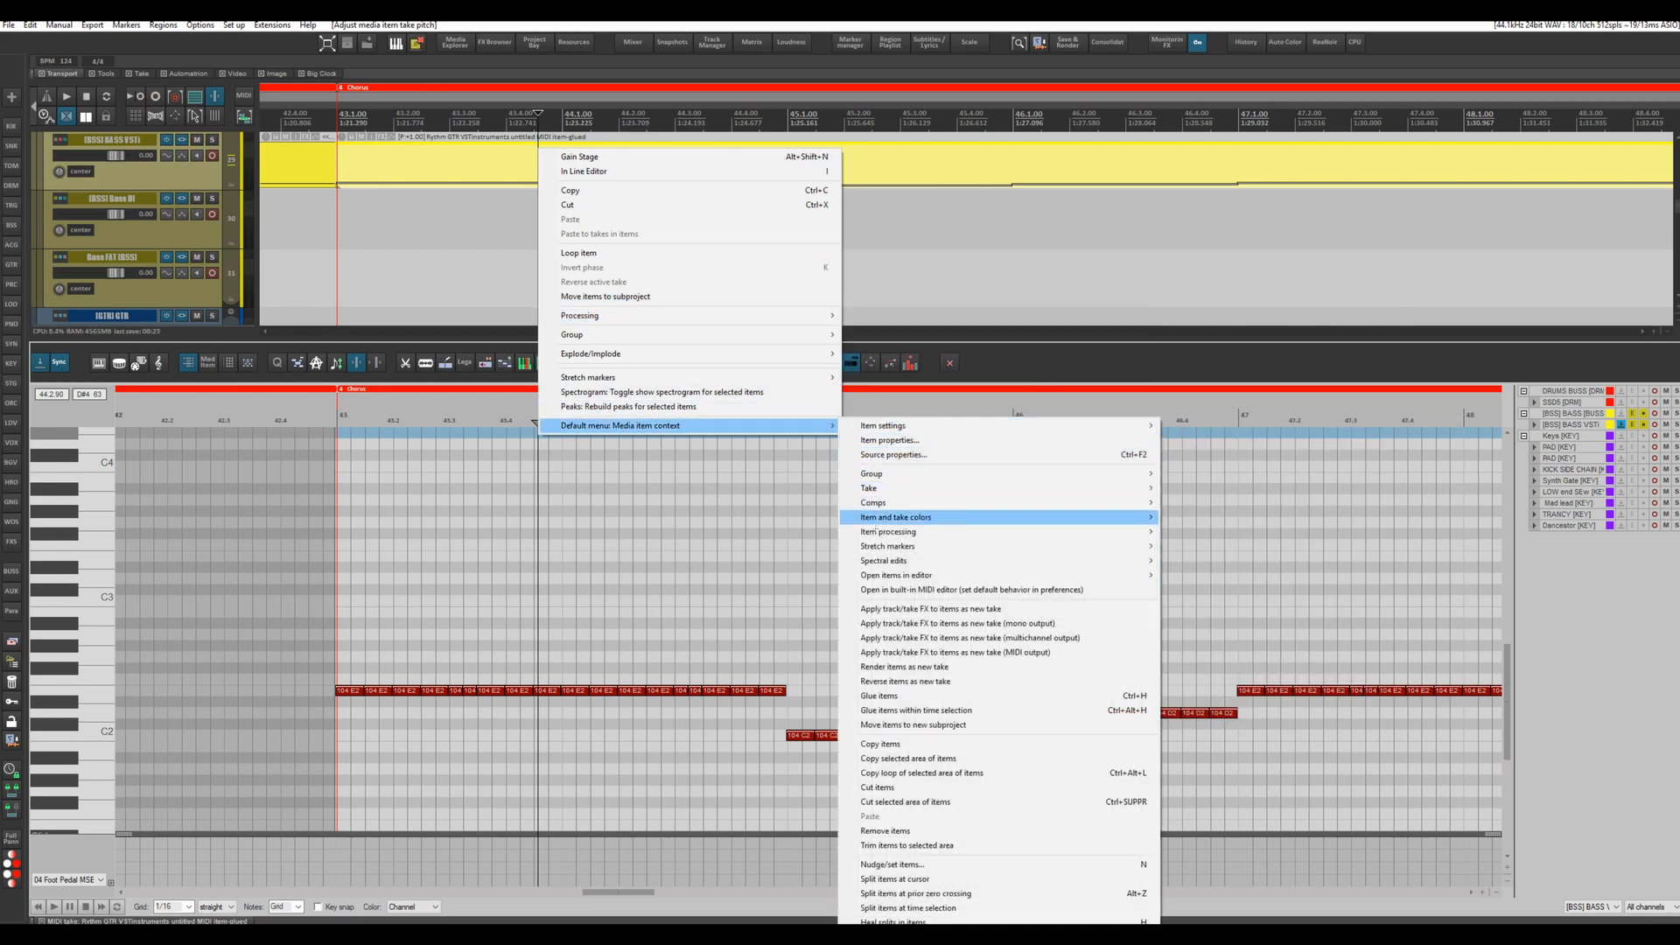
click(878, 698)
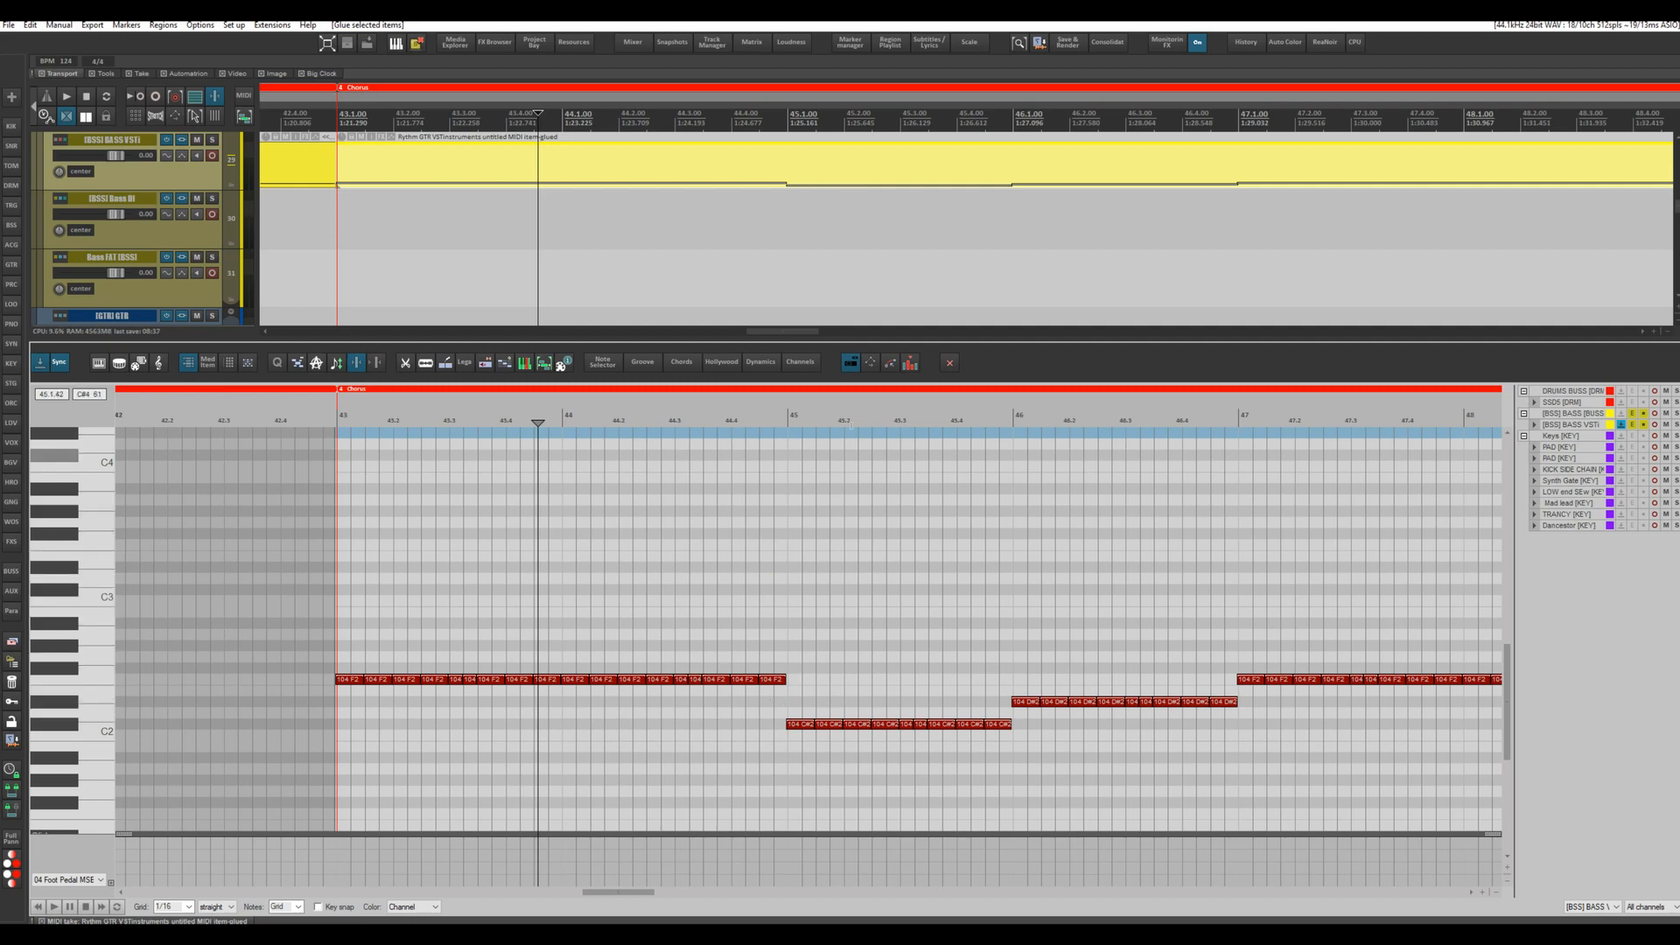
click(949, 362)
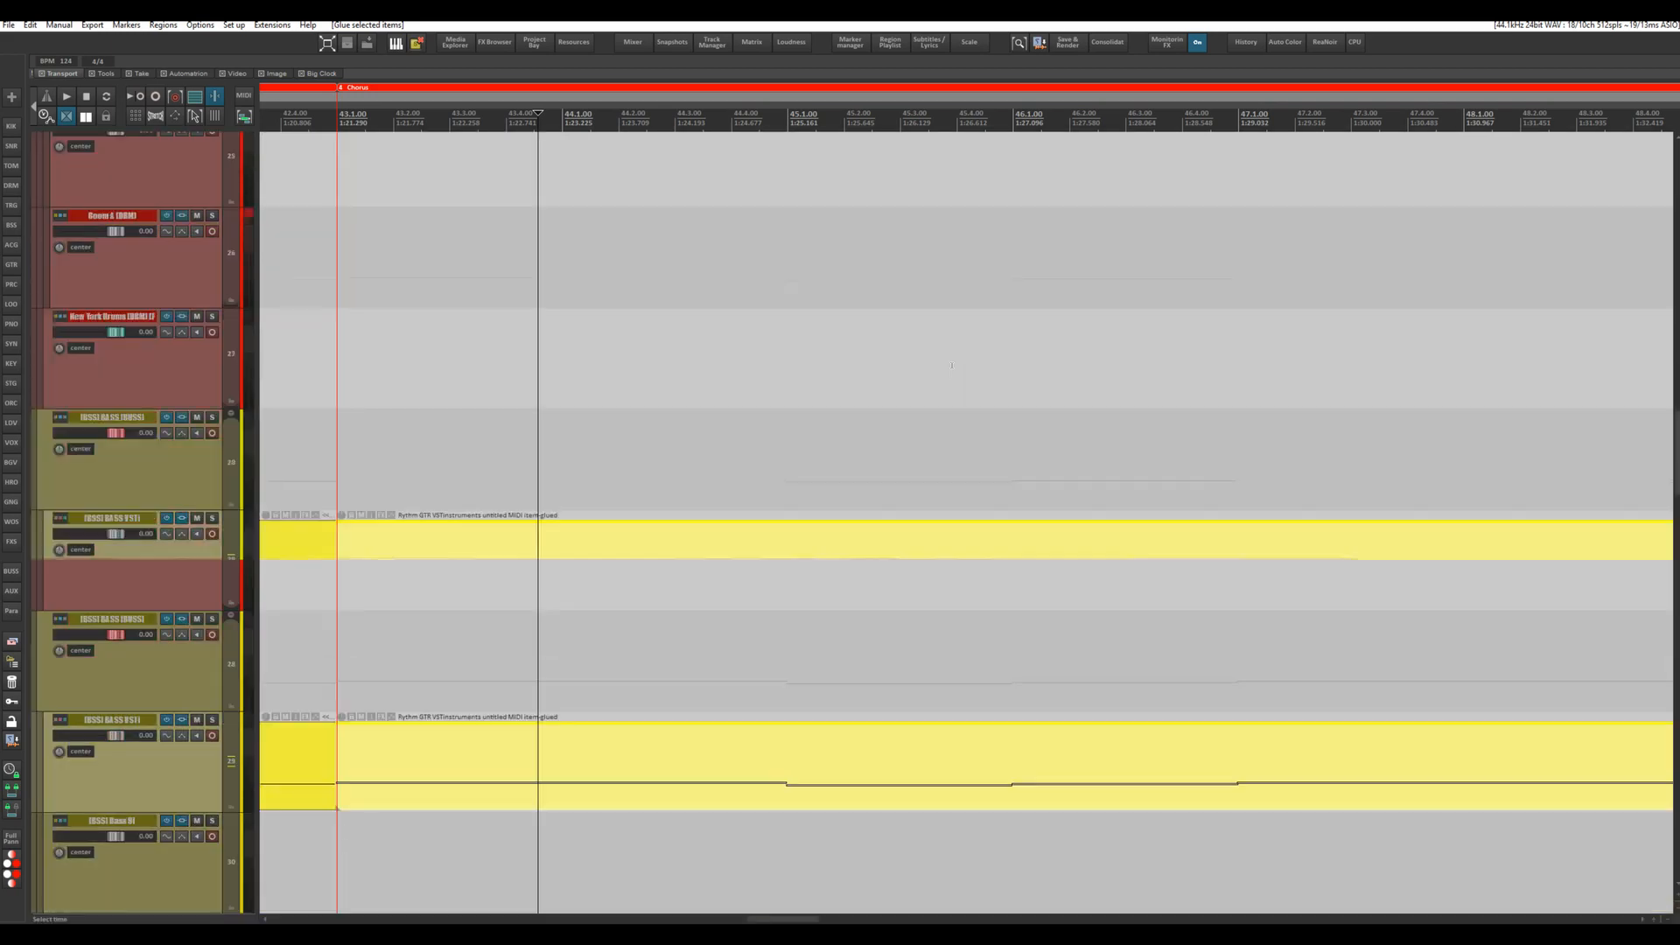
scroll(919, 359, down, 4)
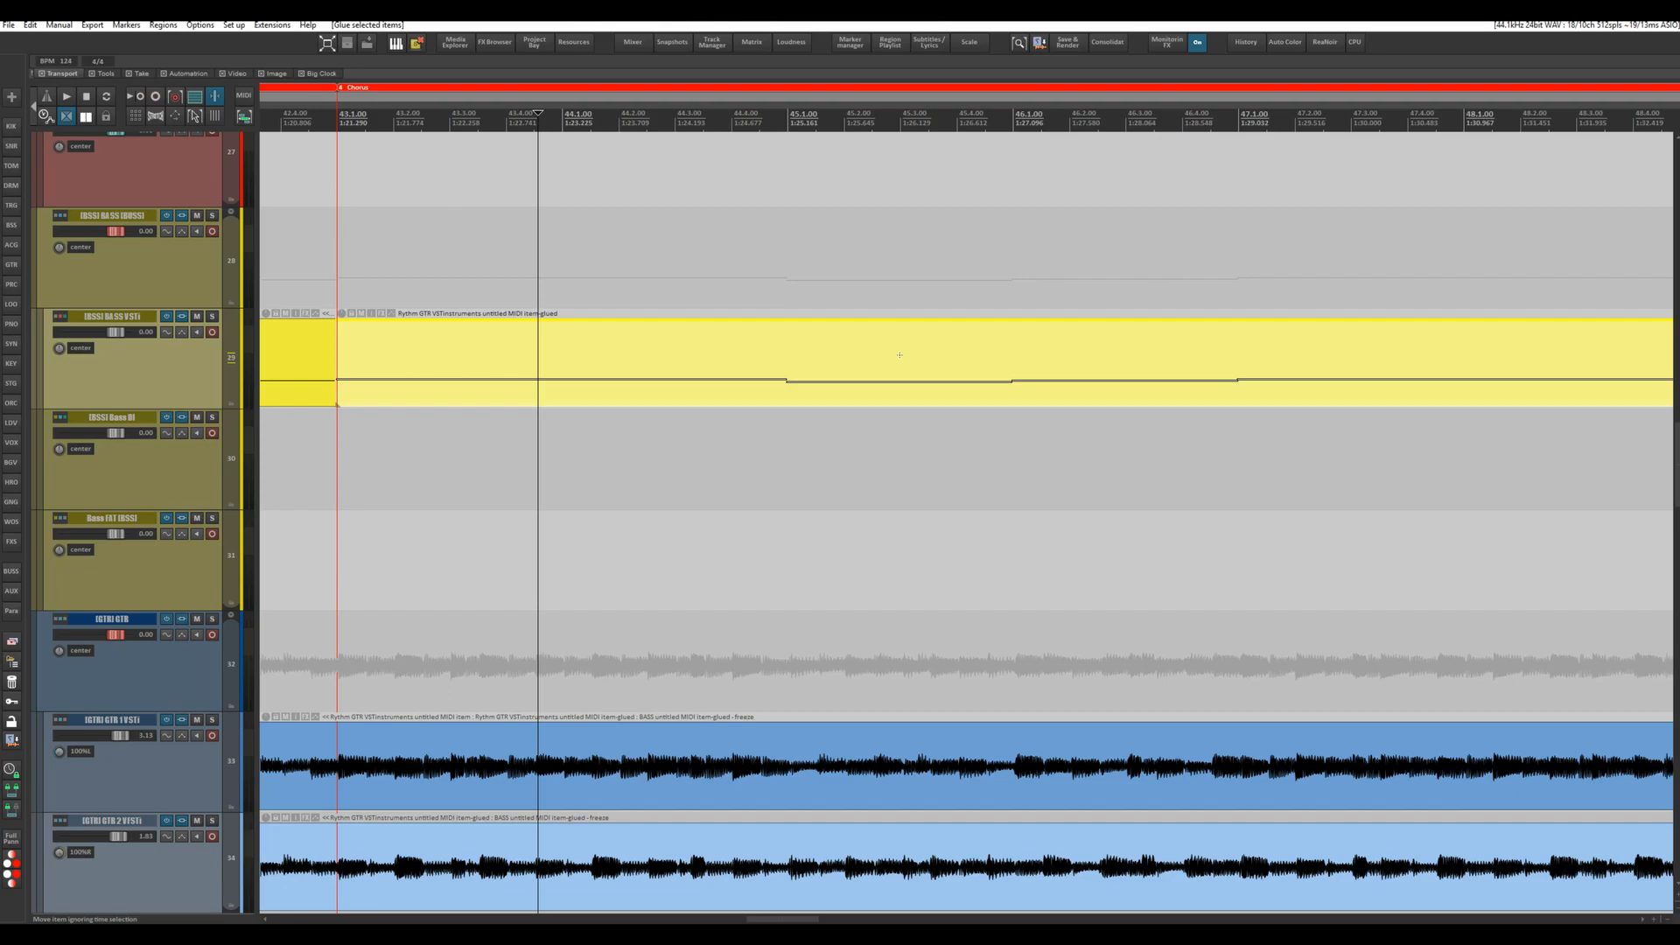